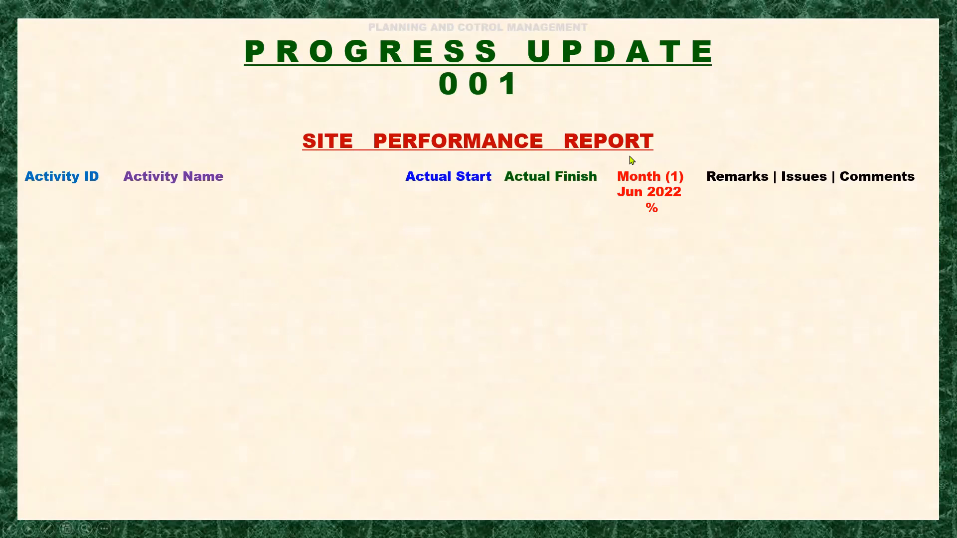
{"action": "left_click", "coordinate": [629, 157]}
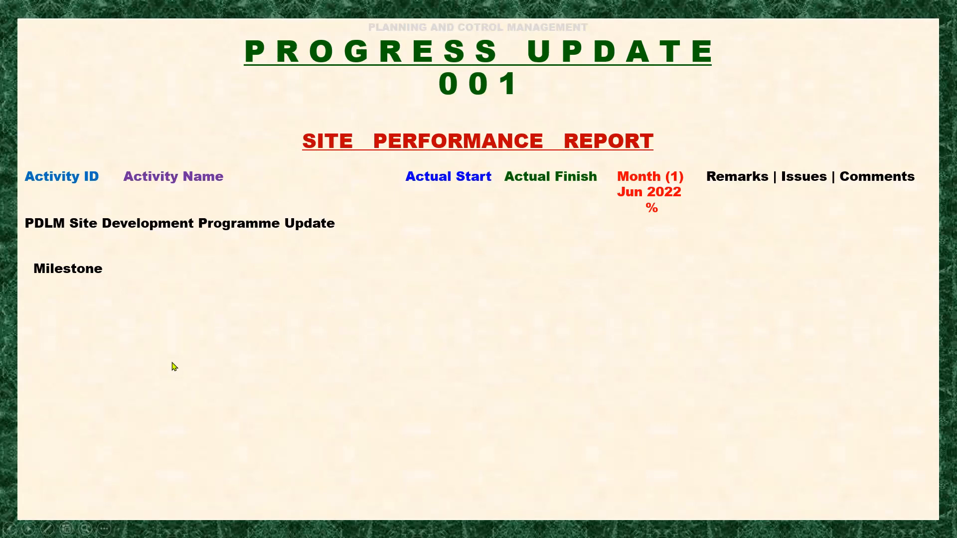
{"action": "left_click", "coordinate": [145, 375]}
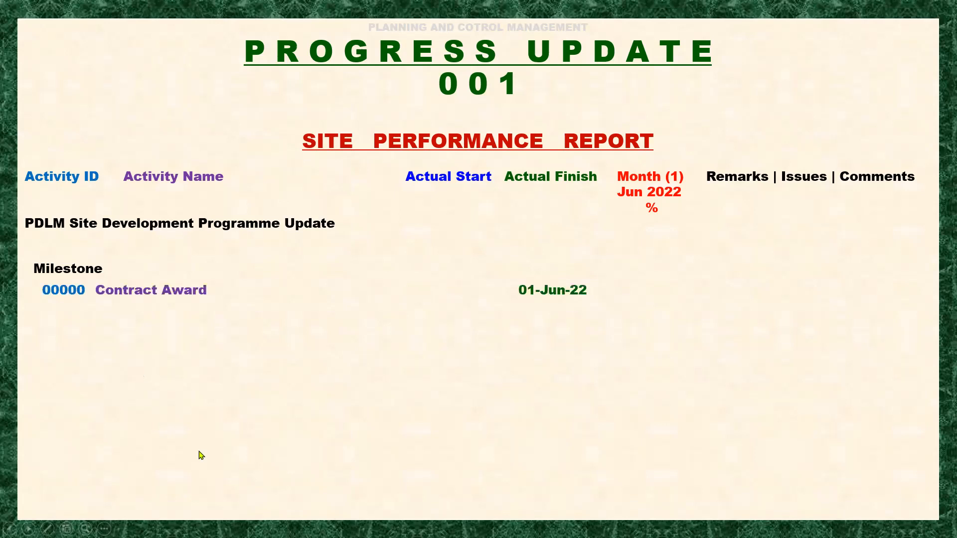
{"action": "left_click", "coordinate": [381, 325]}
{"action": "left_click", "coordinate": [381, 325]}
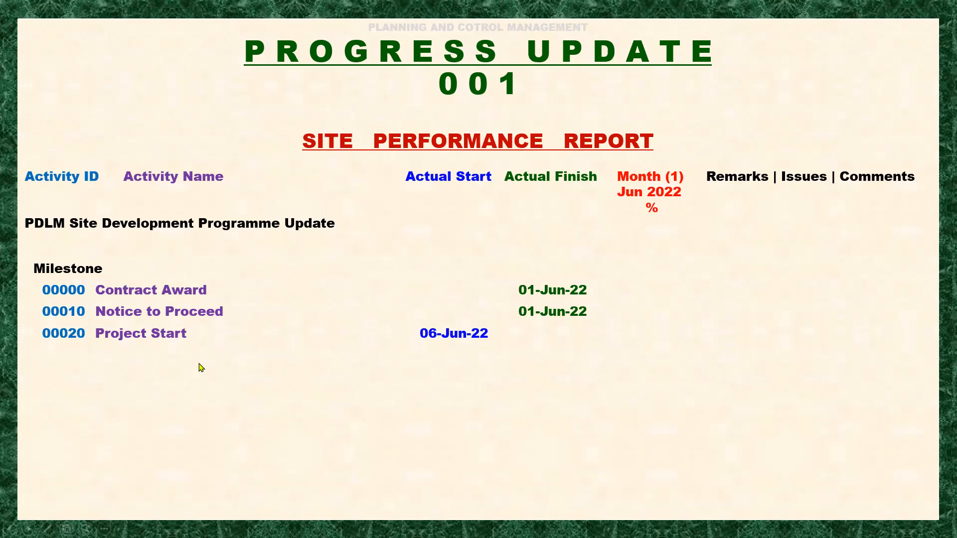
{"action": "left_click", "coordinate": [379, 353]}
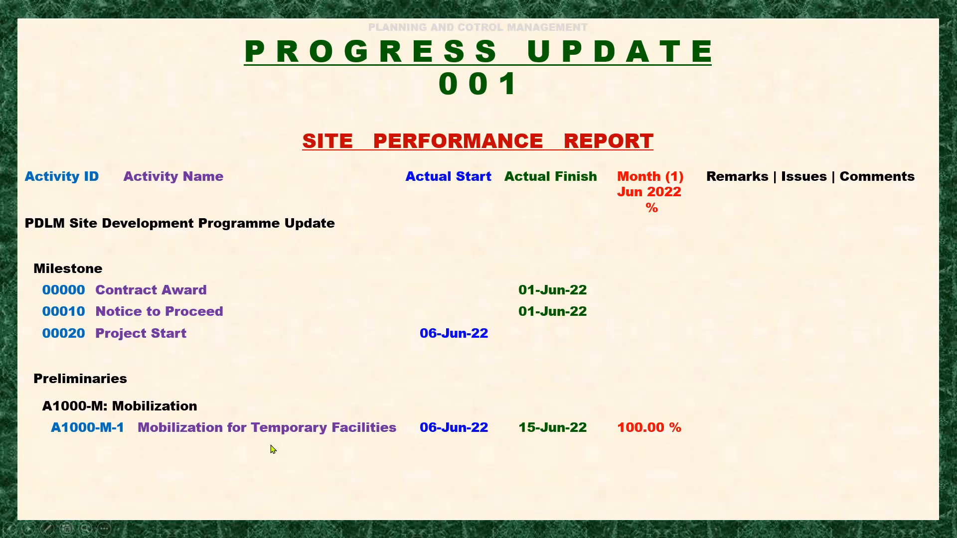
{"action": "left_click", "coordinate": [392, 418]}
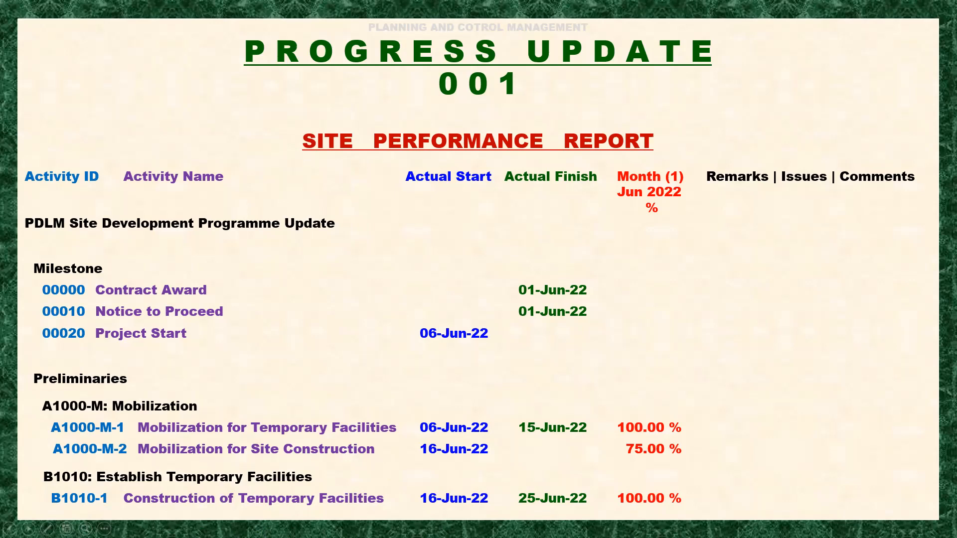
{"action": "key", "text": "Right"}
Switch to Primavera P6 and enlarge the activity table to show the Total Float and Budgeted Total Cost columns
{"action": "key", "text": "alt+Tab"}
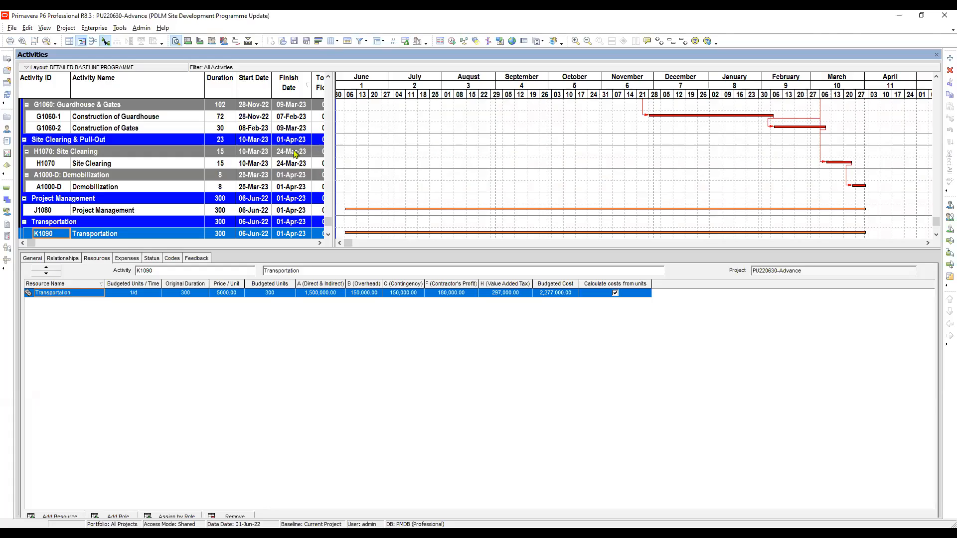
{"action": "left_click_drag", "start_coordinate": [345, 147], "coordinate": [383, 152]}
{"action": "left_click_drag", "start_coordinate": [356, 249], "coordinate": [358, 269]}
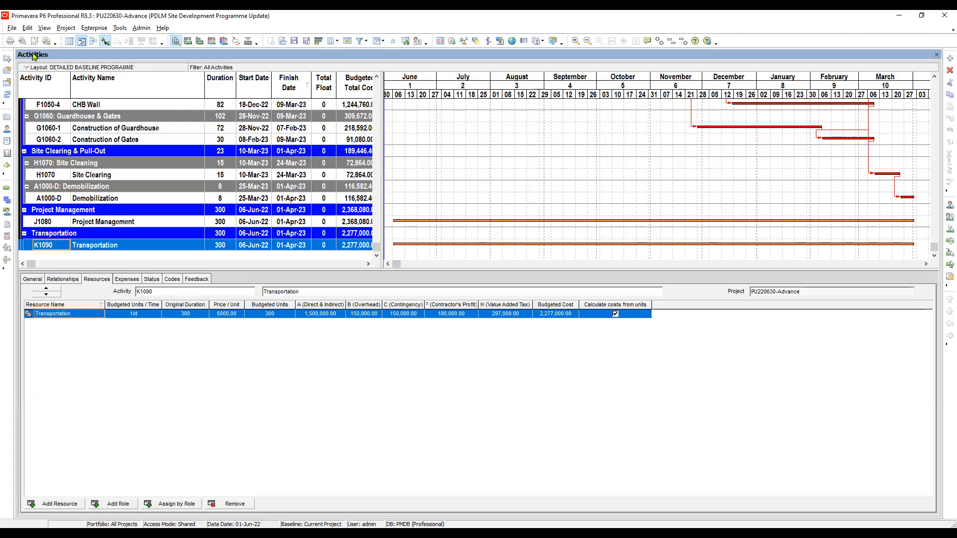
Apply the project layout ACTIVITY USAGE SPREASHEET, discarding changes to the current layout
{"action": "left_click", "coordinate": [283, 43]}
{"action": "key", "text": "Tab"}
{"action": "key", "text": "Return"}
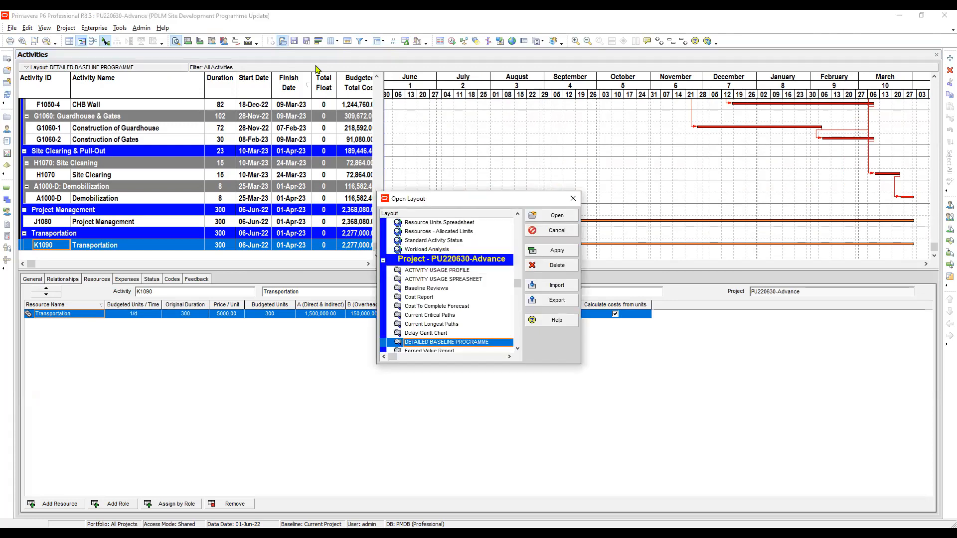
{"action": "key", "text": "a"}
{"action": "key", "text": "Down"}
{"action": "key", "text": "Tab"}
{"action": "key", "text": "Tab"}
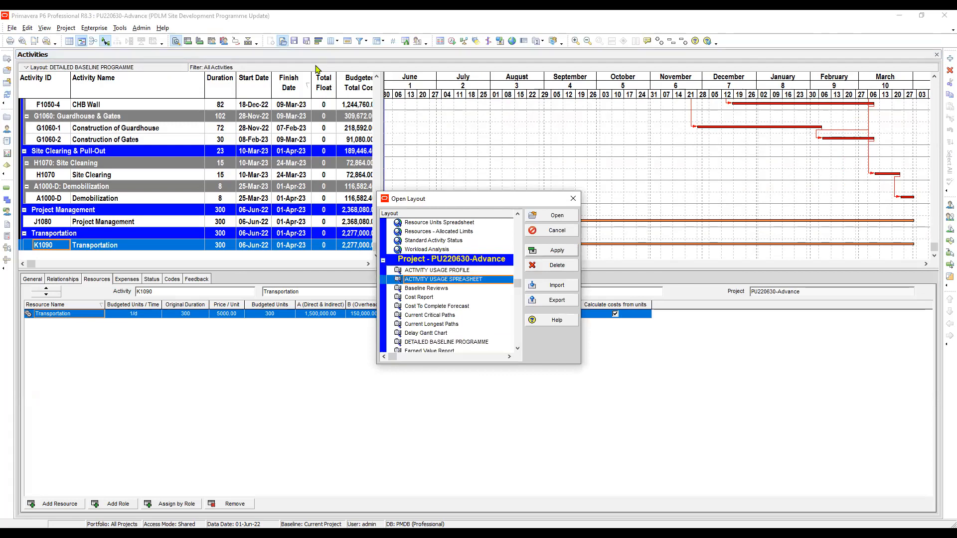
{"action": "key", "text": "Return"}
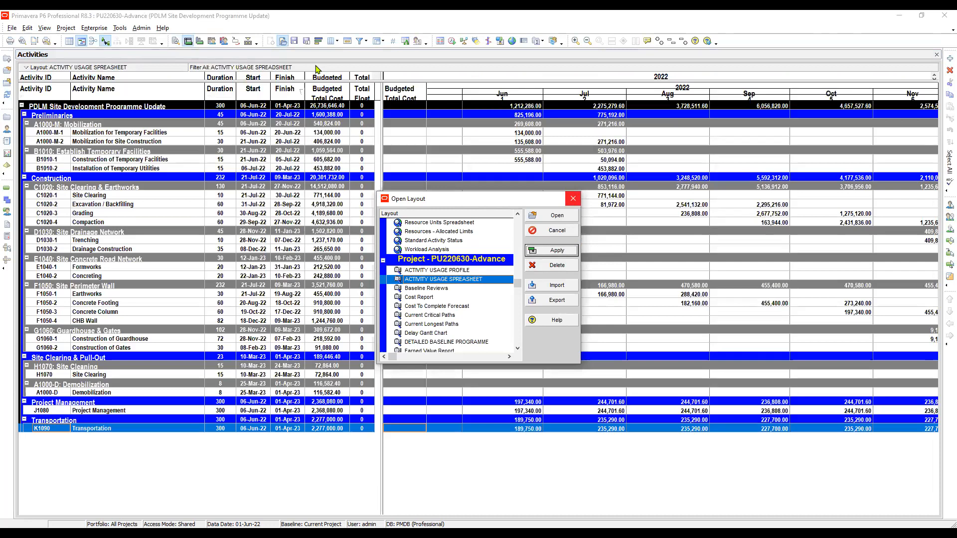
{"action": "key", "text": "Escape"}
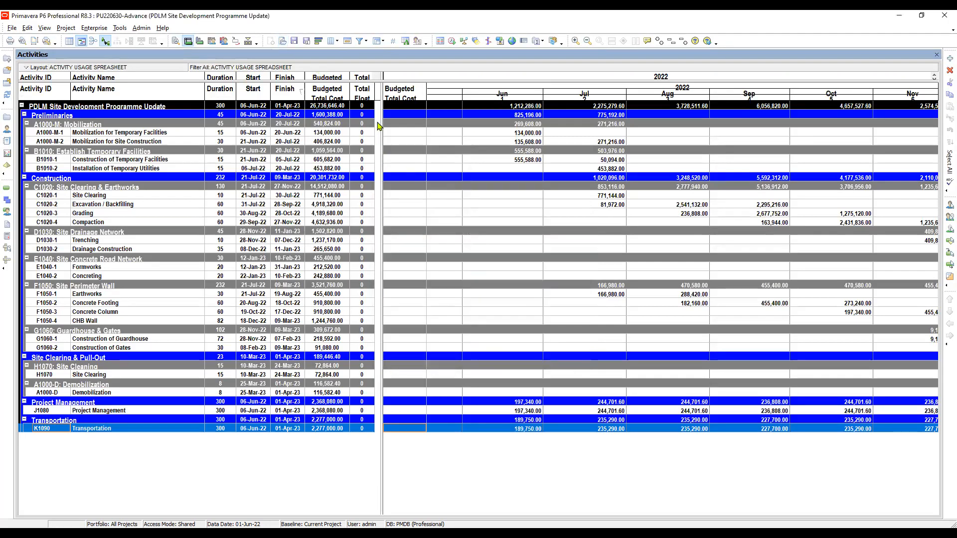
{"action": "left_click_drag", "start_coordinate": [381, 87], "coordinate": [380, 87]}
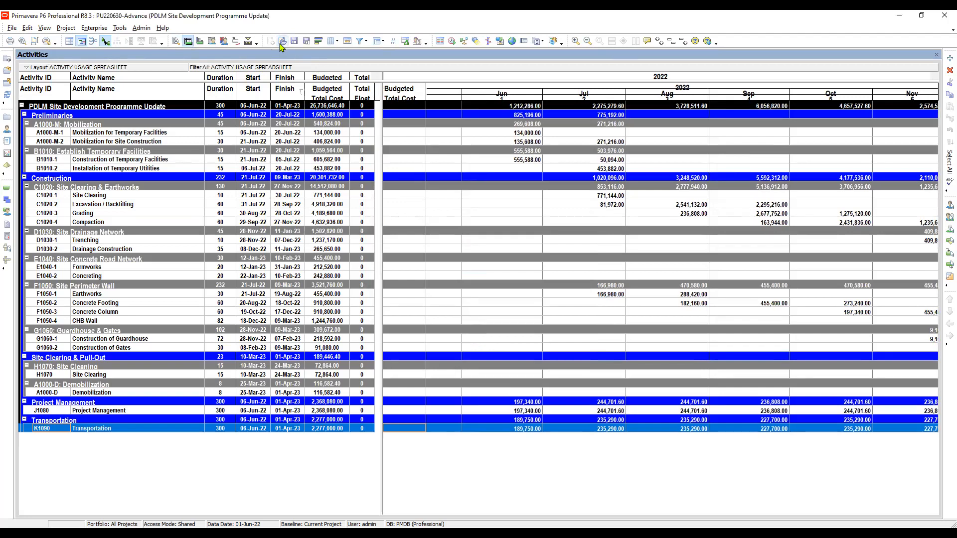
Apply the project layout SITE PERFORMANCE REPORT without saving changes to the usage spreadsheet layout
{"action": "left_click", "coordinate": [280, 43]}
{"action": "key", "text": "Right"}
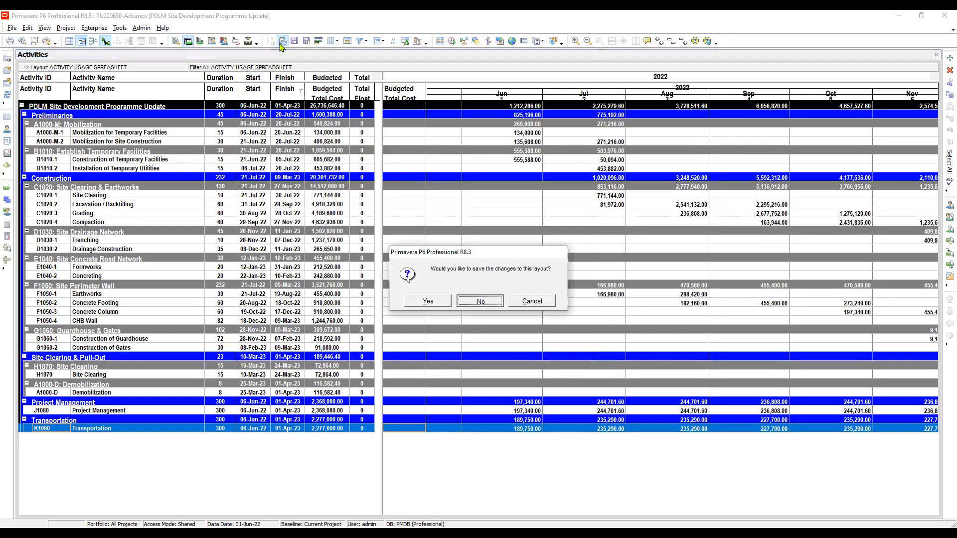
{"action": "key", "text": "Return"}
{"action": "key", "text": "Up"}
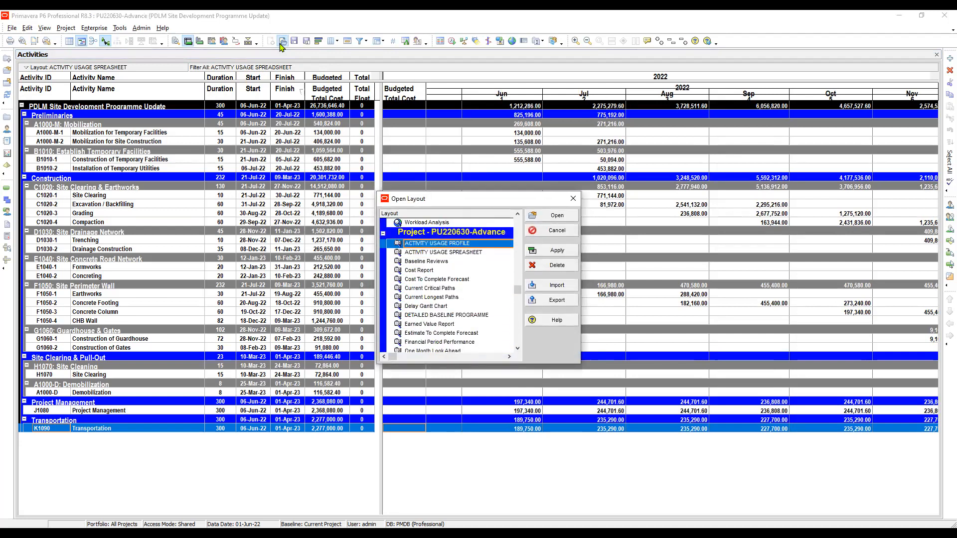
{"action": "key", "text": "Down"}
{"action": "key", "text": "Down"}
{"action": "key", "text": "Down"}
{"action": "key", "text": "Down"}
{"action": "key", "text": "Down"}
{"action": "key", "text": "Down"}
{"action": "key", "text": "Down"}
{"action": "key", "text": "Down"}
{"action": "scroll", "coordinate": [280, 45], "scroll_direction": "down", "scroll_amount": 3}
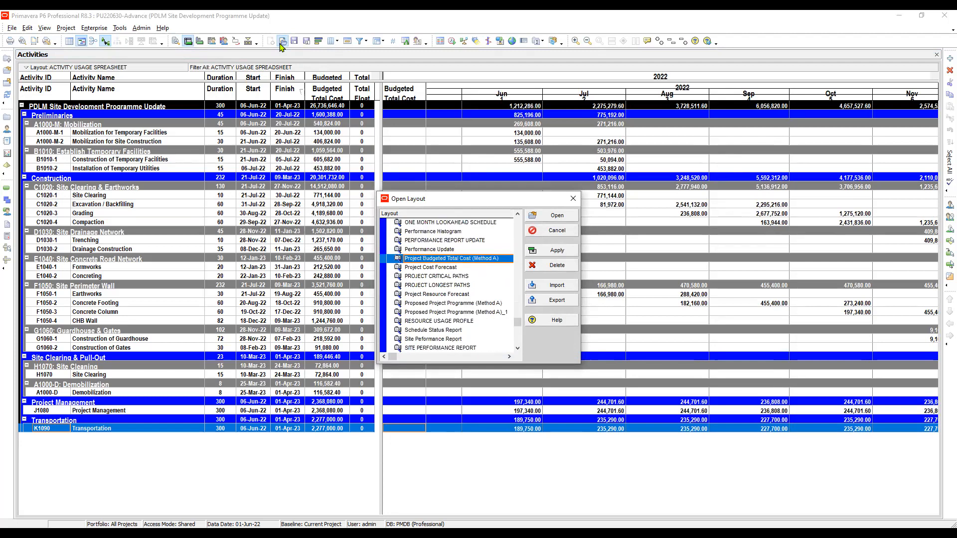
{"action": "scroll", "coordinate": [282, 46], "scroll_direction": "down", "scroll_amount": 2}
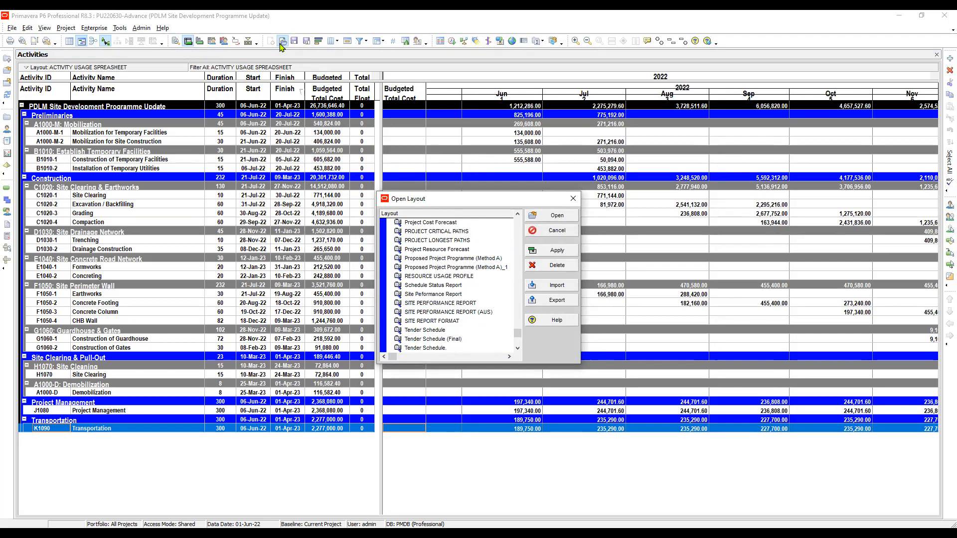
{"action": "left_click", "coordinate": [448, 311]}
{"action": "left_click", "coordinate": [440, 303]}
{"action": "left_click", "coordinate": [448, 312]}
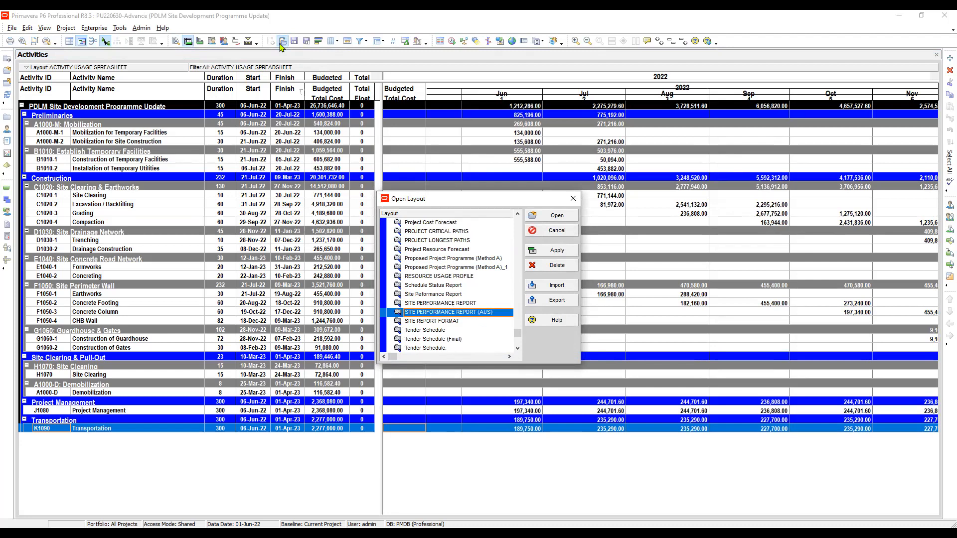
{"action": "left_click", "coordinate": [440, 303]}
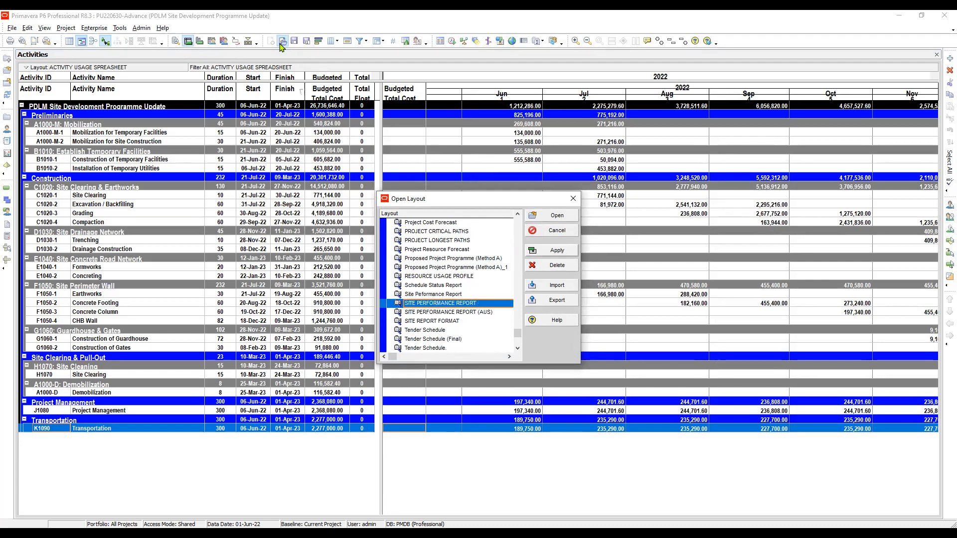
{"action": "left_click", "coordinate": [551, 250]}
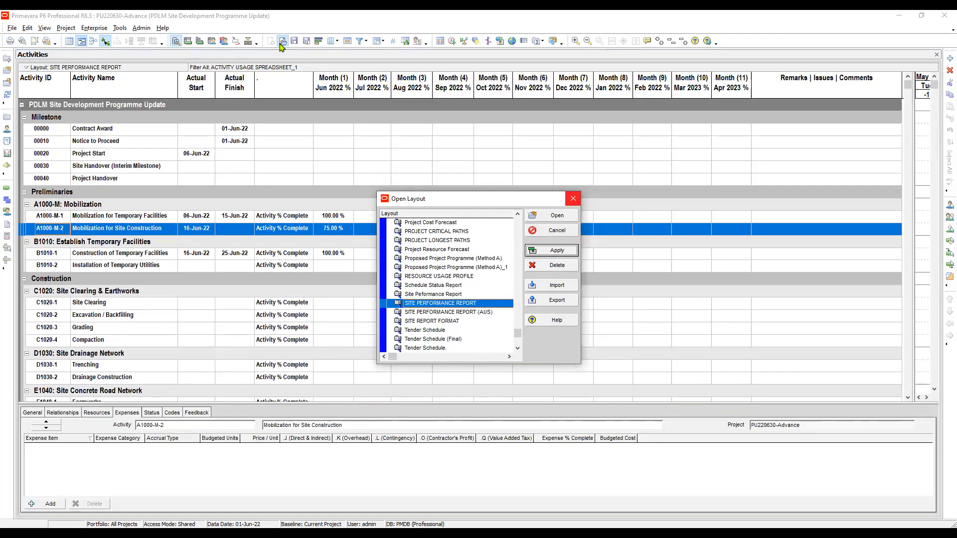
{"action": "left_click", "coordinate": [573, 198]}
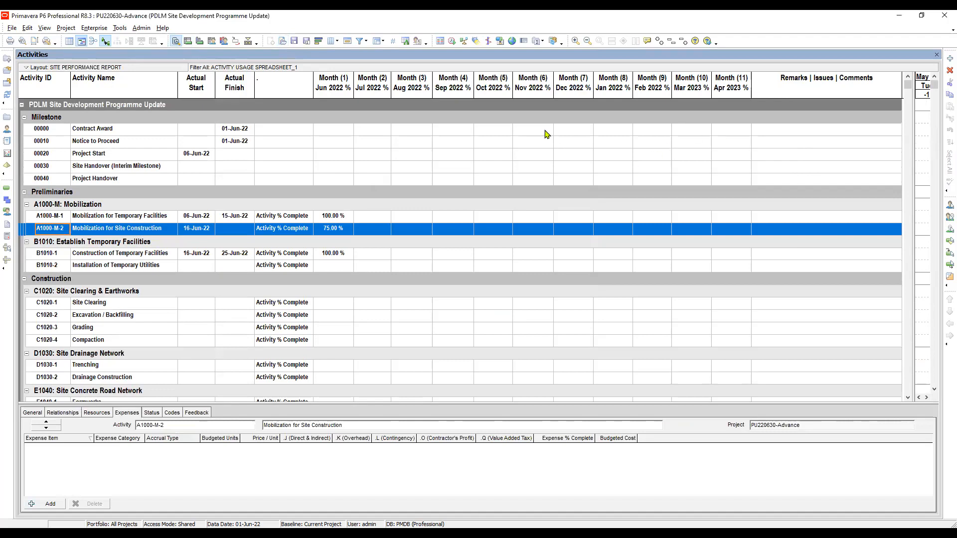
{"action": "left_click", "coordinate": [524, 129]}
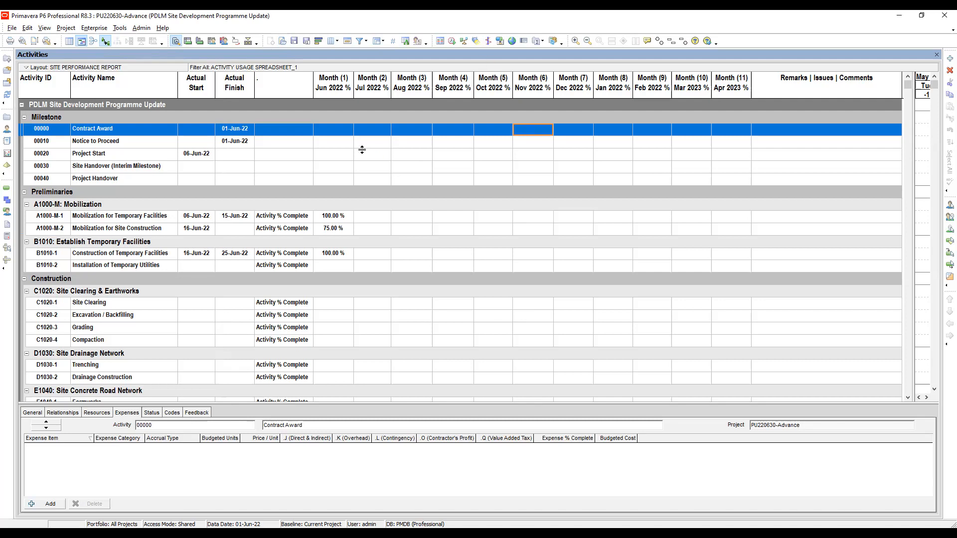
Apply the SITE PERFORMANCE REPORT (AUS) layout to view its columns and daily timescale, without saving changes to the current layout
{"action": "left_click", "coordinate": [283, 41]}
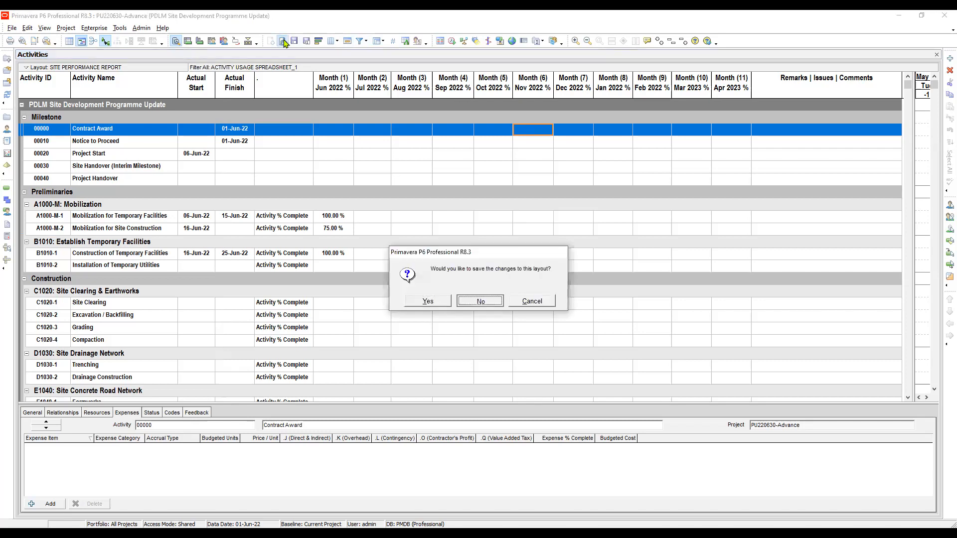
{"action": "key", "text": "Return"}
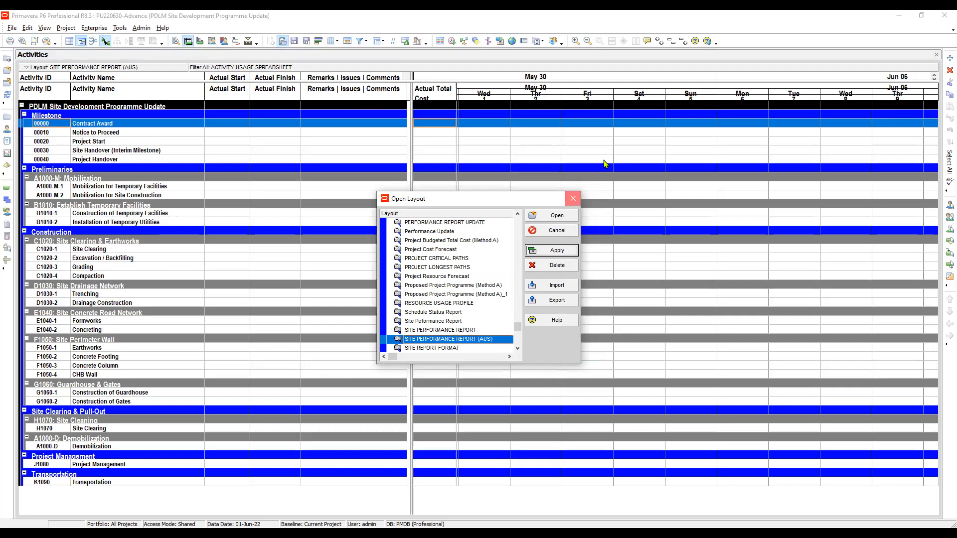
{"action": "left_click", "coordinate": [573, 198]}
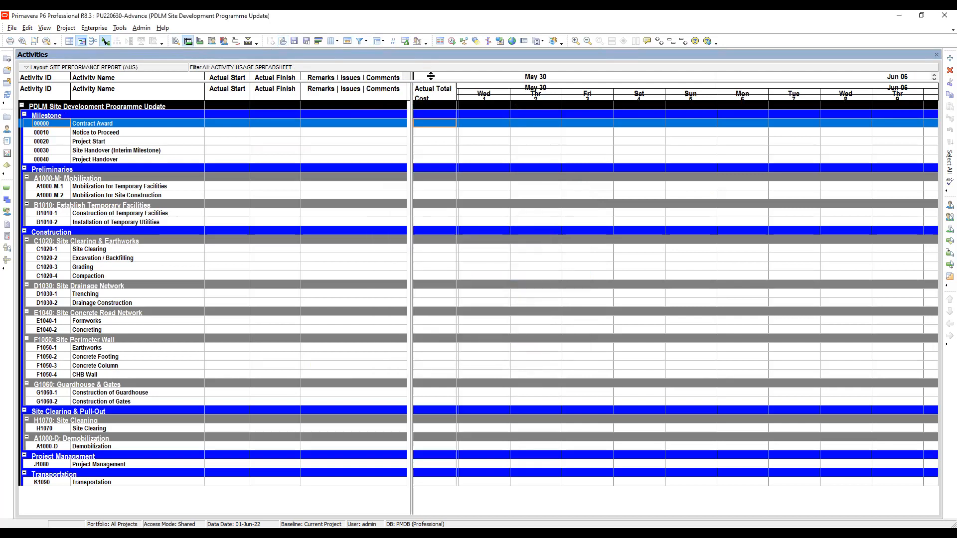
{"action": "left_click", "coordinate": [490, 133]}
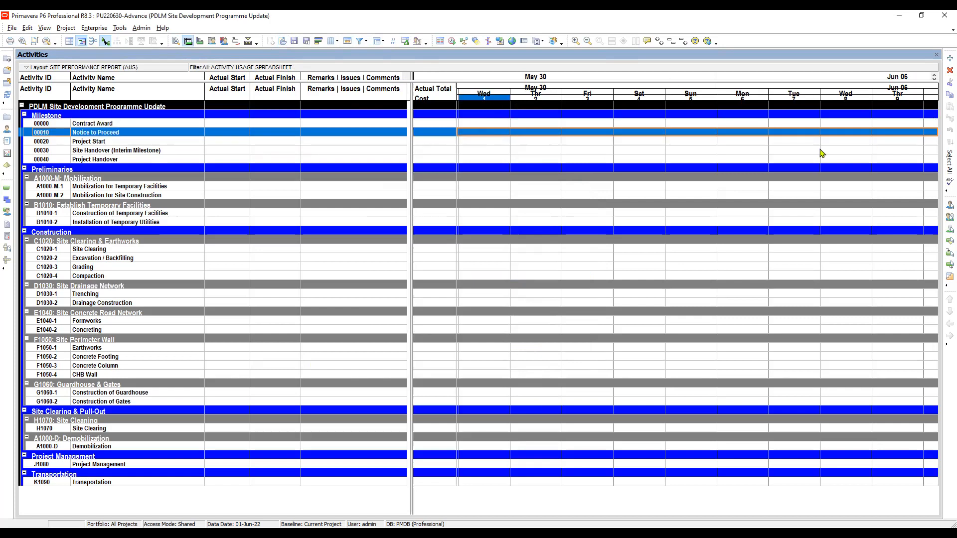
{"action": "left_click", "coordinate": [486, 124]}
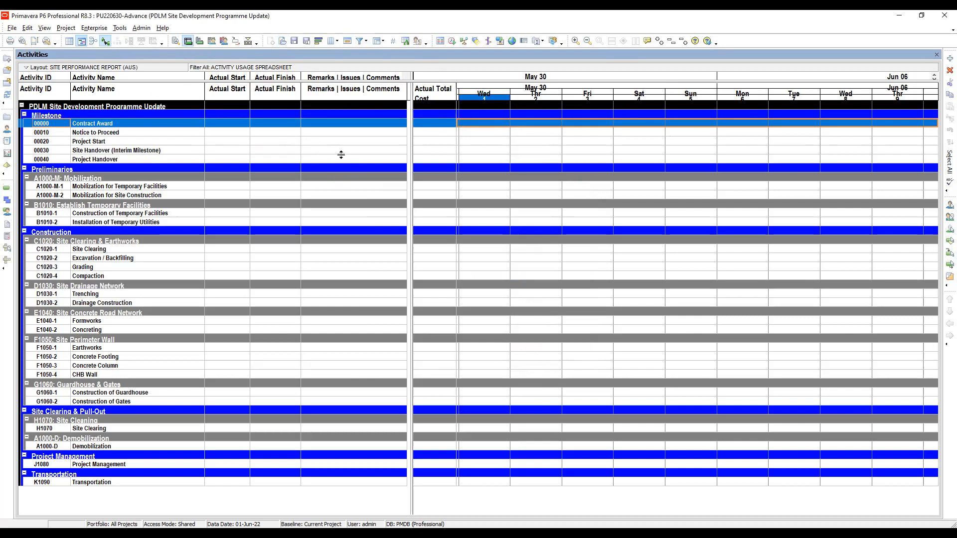
Return to the SITE PERFORMANCE REPORT layout with the monthly percentage columns and select the Contract Award activity
{"action": "left_click", "coordinate": [282, 41]}
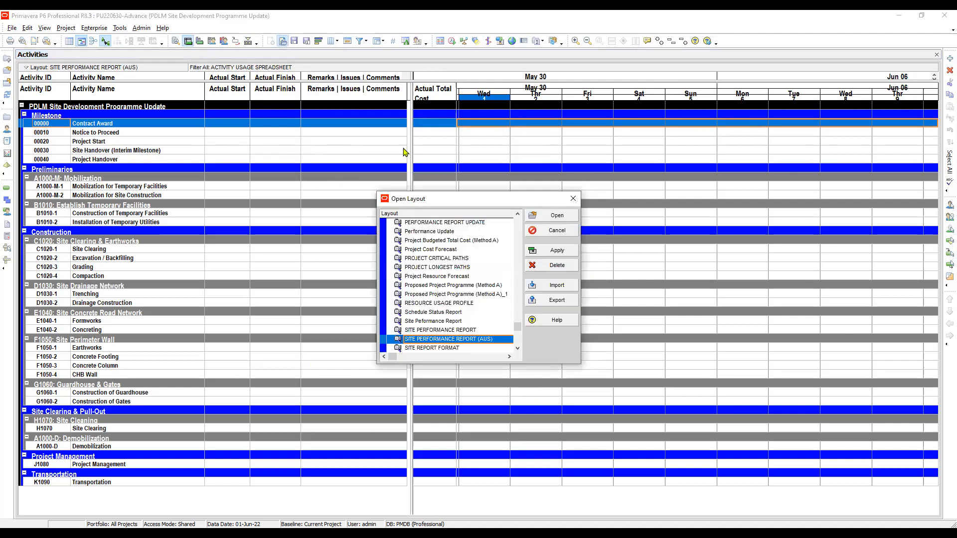
{"action": "key", "text": "Up"}
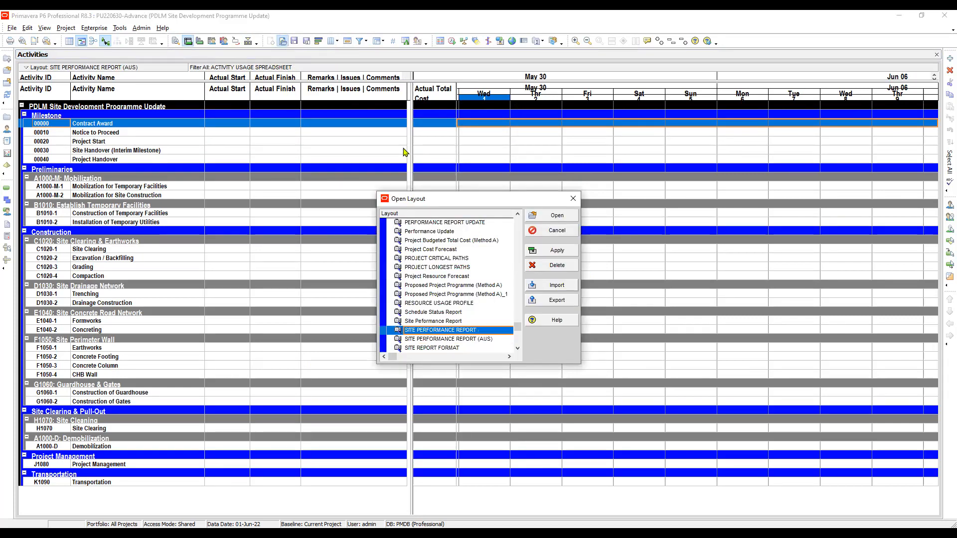
{"action": "left_click", "coordinate": [552, 251]}
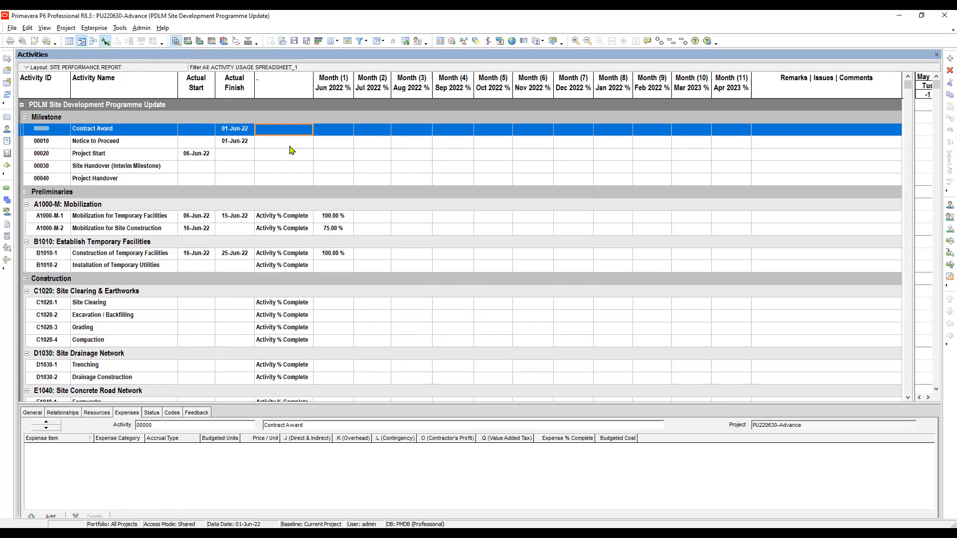
{"action": "left_click", "coordinate": [289, 141]}
{"action": "left_click", "coordinate": [289, 133]}
Save a copy of the layout as SITE PERFORMANCE REPORT (UDF), available to the project
{"action": "left_click", "coordinate": [308, 43]}
{"action": "key", "text": "Tab"}
{"action": "key", "text": "alt+Down"}
{"action": "key", "text": "Down"}
{"action": "key", "text": "Return"}
{"action": "key", "text": "shift+Tab"}
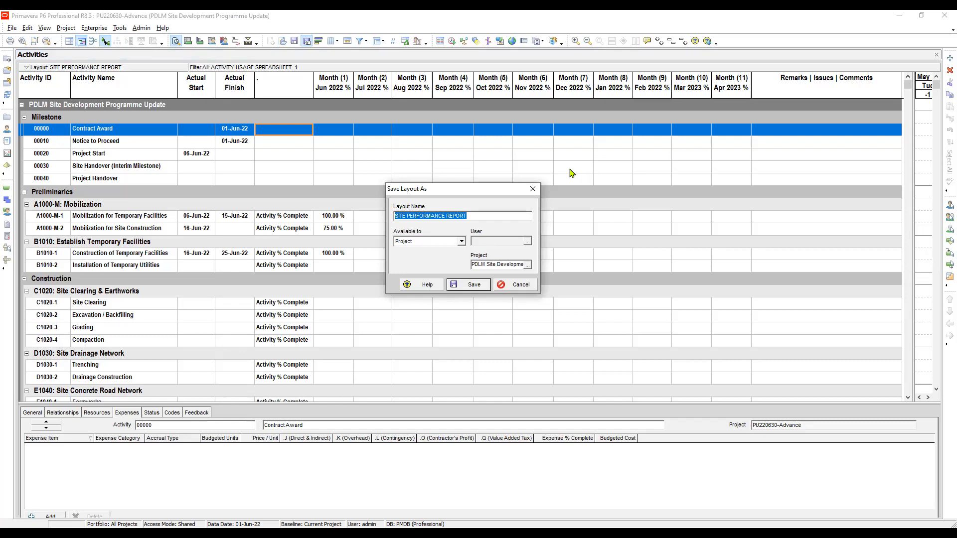
{"action": "key", "text": "End"}
{"action": "type", "text": "(UD"}
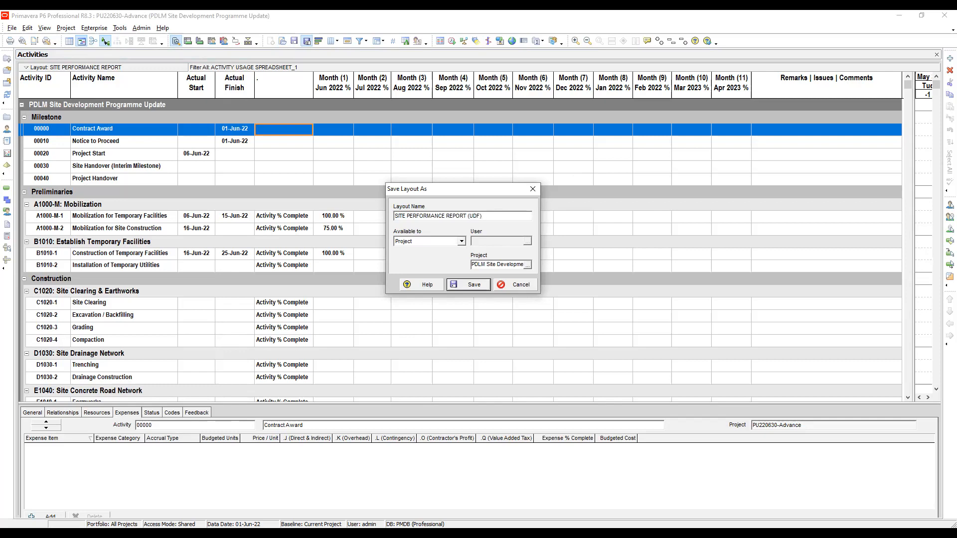
{"action": "key", "text": "Return"}
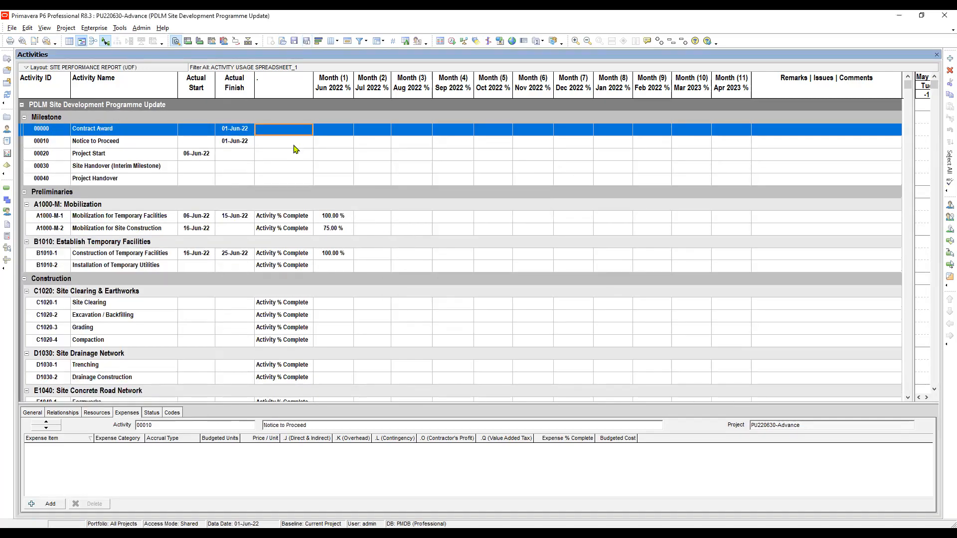
{"action": "left_click", "coordinate": [294, 146]}
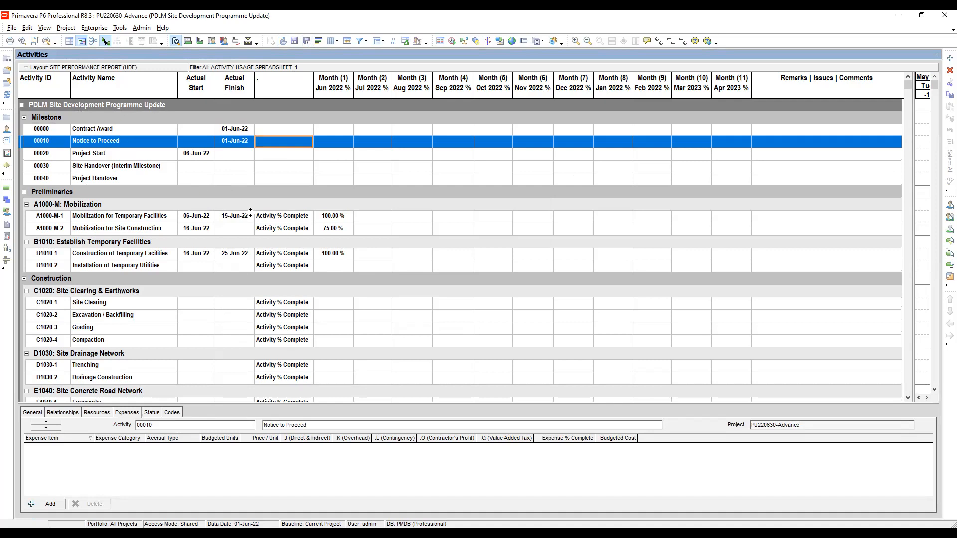
{"action": "left_click", "coordinate": [240, 131]}
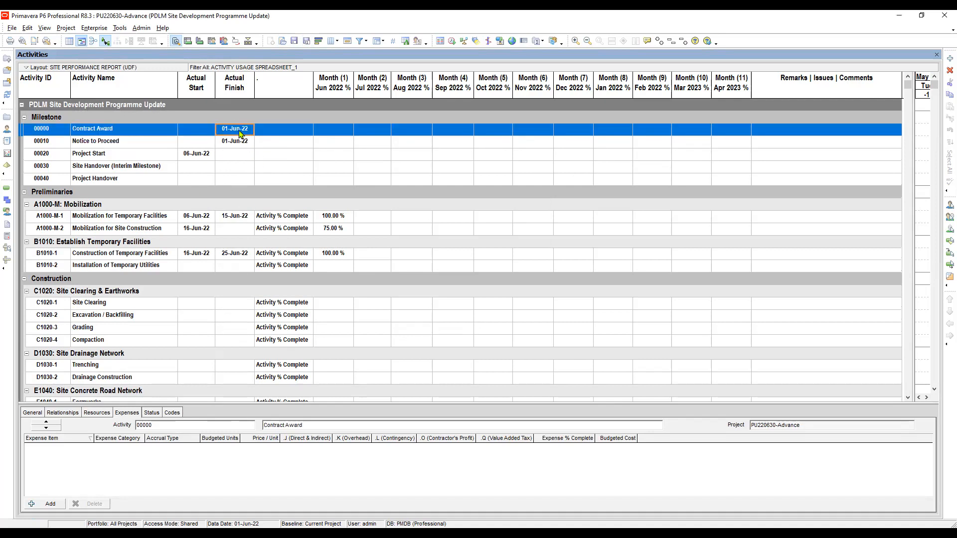
{"action": "left_click", "coordinate": [194, 131]}
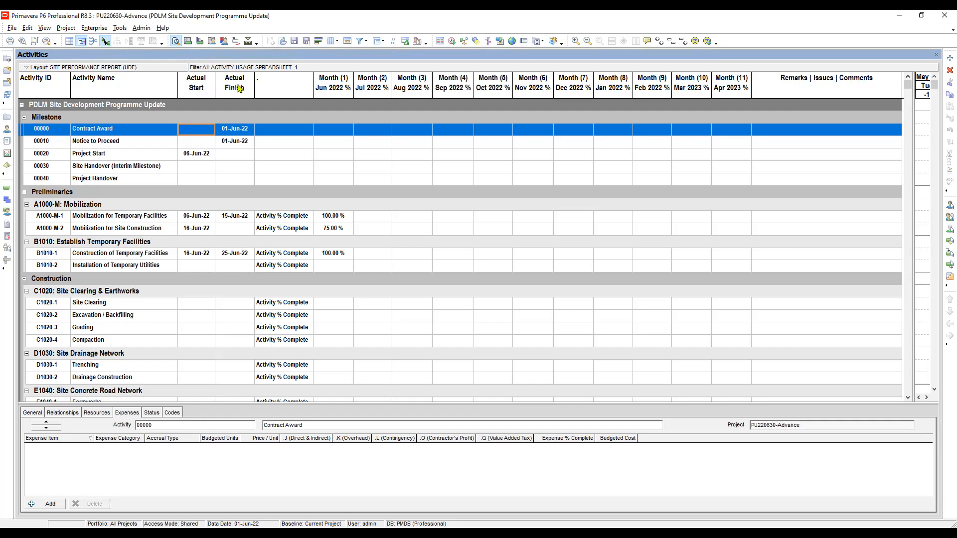
Review the available and selected column options of the layout, leaving the columns unchanged
{"action": "left_click", "coordinate": [332, 42]}
{"action": "left_click", "coordinate": [303, 223]}
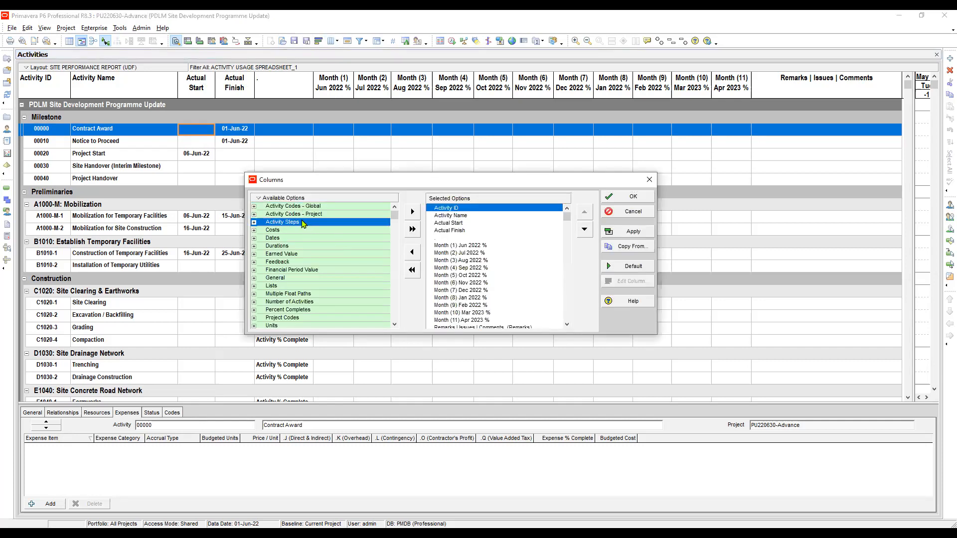
{"action": "left_click", "coordinate": [287, 215]}
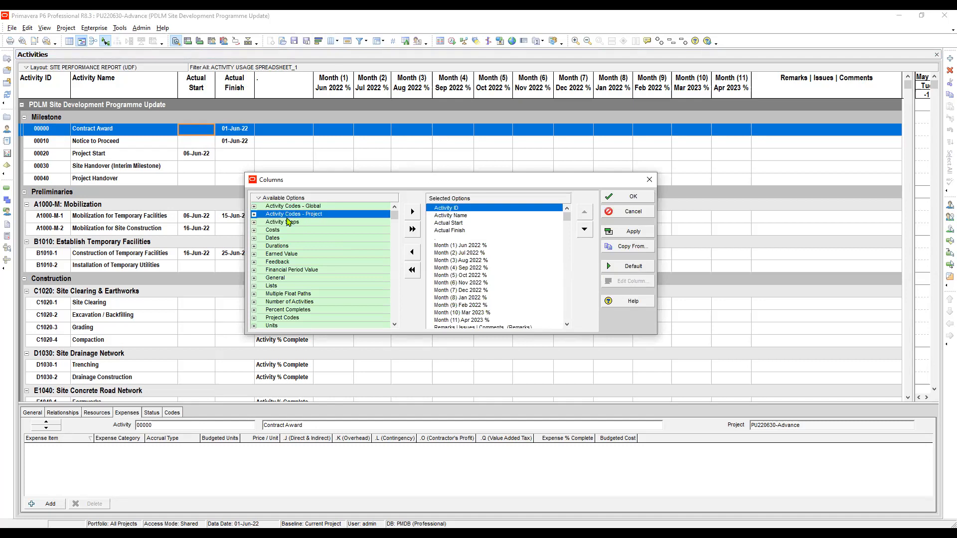
{"action": "left_click", "coordinate": [650, 177]}
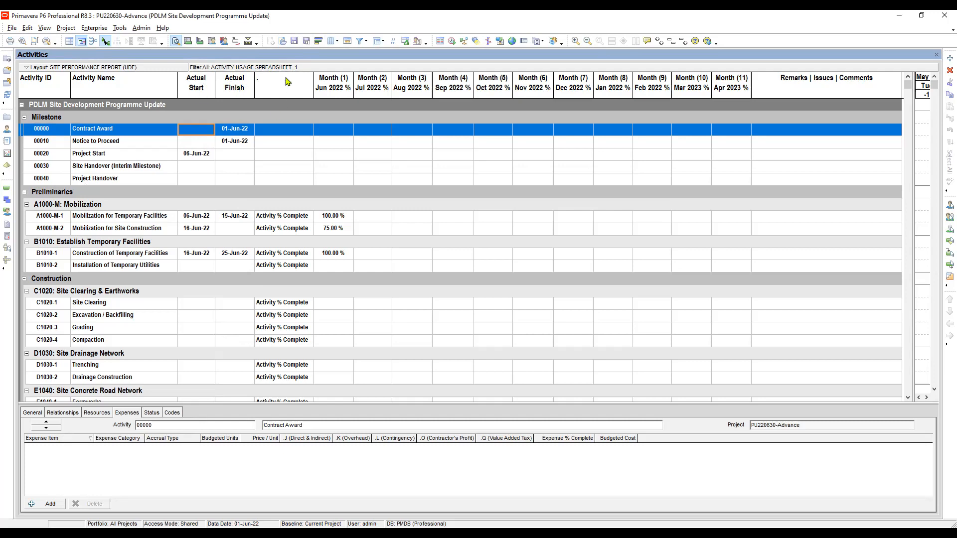
Examine the Activity % Complete label column for the two mobilization activities, A1000-M-1 and A1000-M-2
{"action": "left_click", "coordinate": [292, 220]}
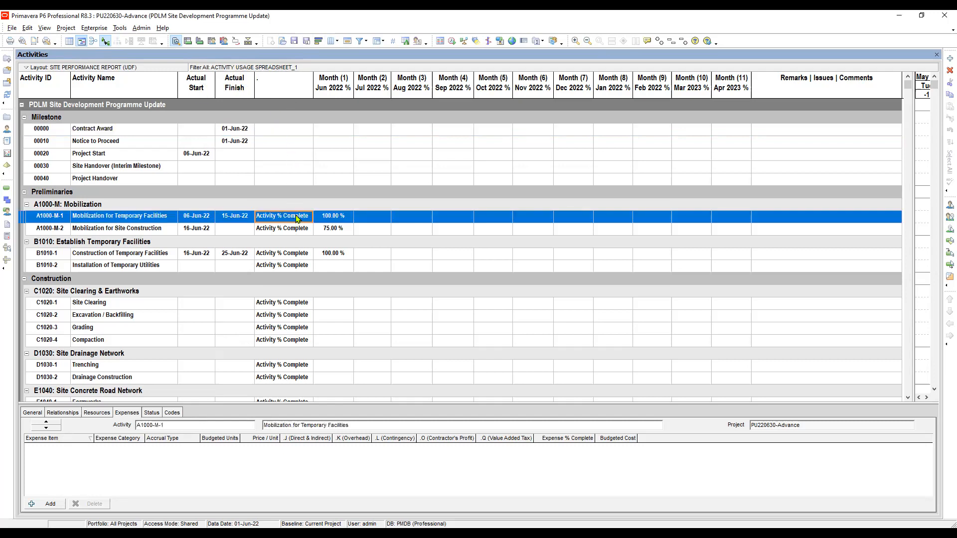
{"action": "left_click", "coordinate": [282, 230]}
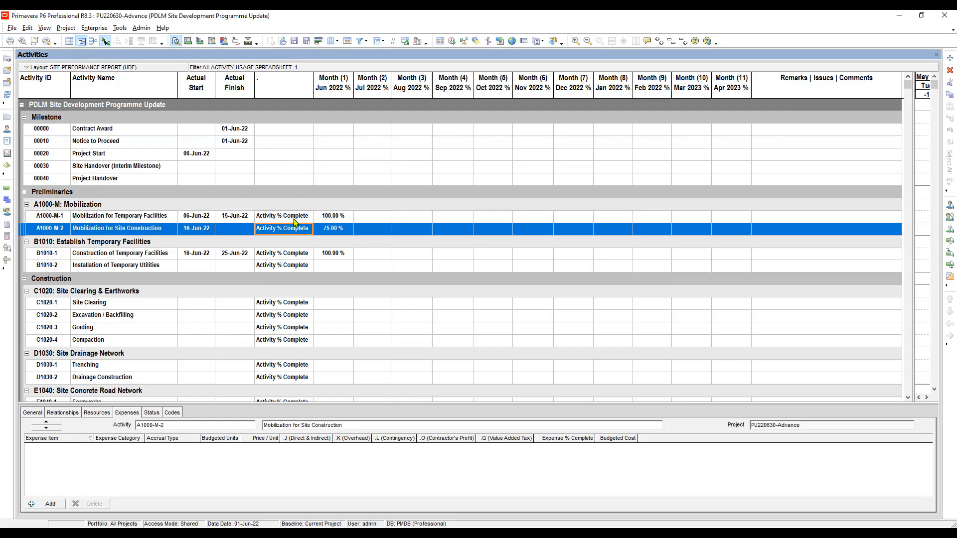
{"action": "left_click", "coordinate": [294, 217]}
{"action": "scroll", "coordinate": [294, 212], "scroll_direction": "down", "scroll_amount": 1}
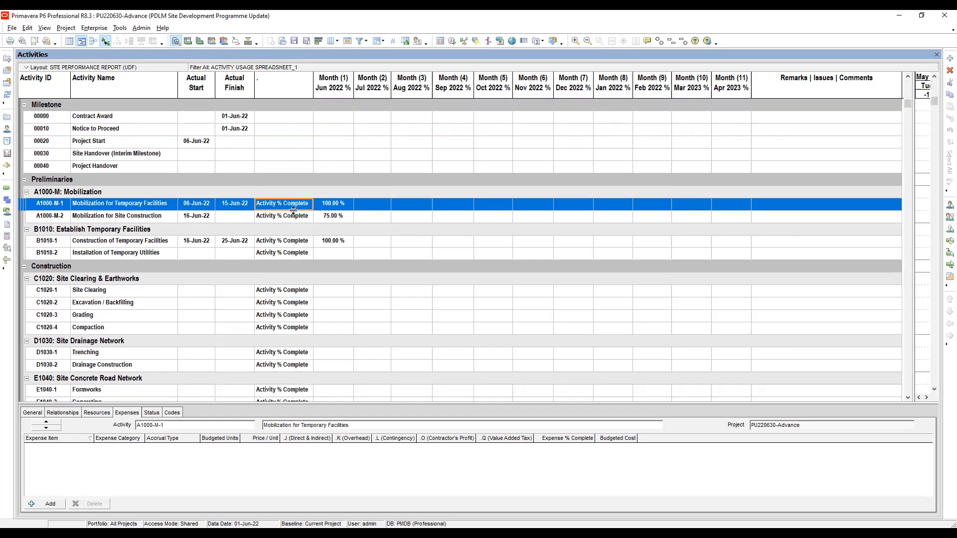
{"action": "scroll", "coordinate": [293, 209], "scroll_direction": "up", "scroll_amount": 1}
{"action": "left_click", "coordinate": [289, 231]}
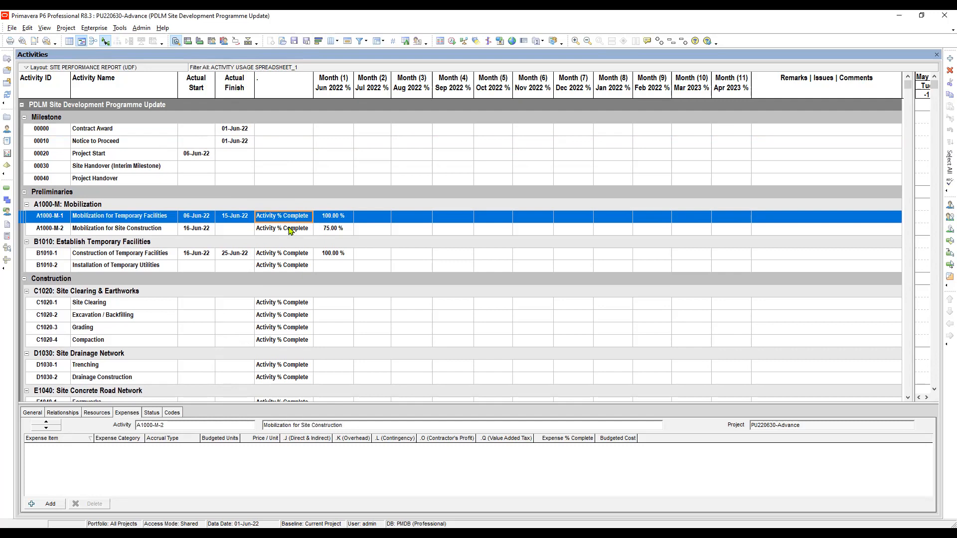
{"action": "left_click", "coordinate": [289, 219]}
{"action": "left_click", "coordinate": [294, 232]}
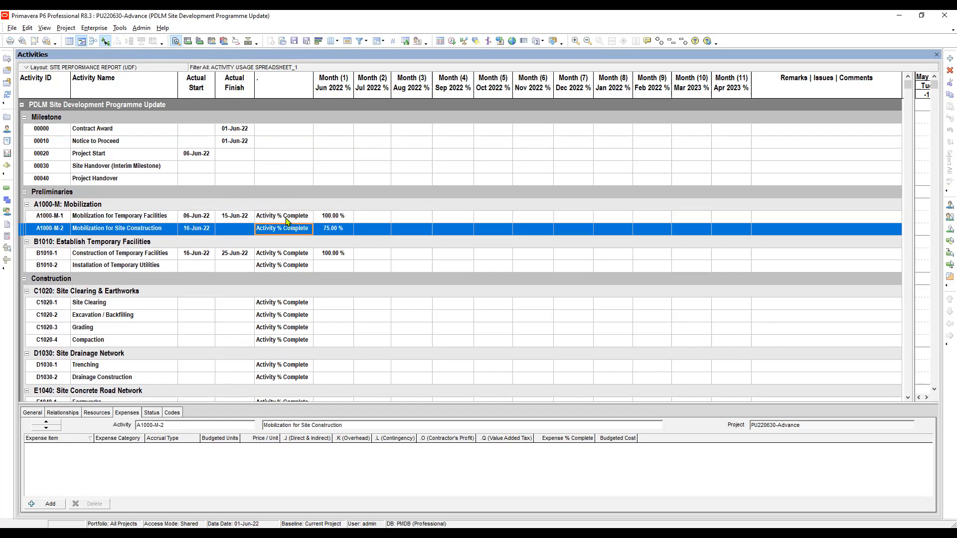
{"action": "left_click", "coordinate": [291, 219]}
{"action": "left_click", "coordinate": [292, 230]}
{"action": "left_click", "coordinate": [293, 219]}
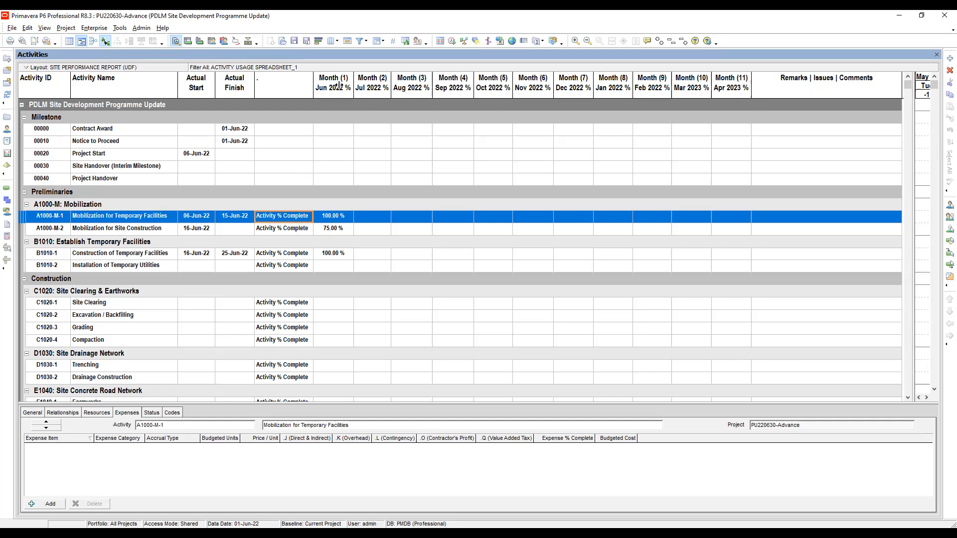
Examine the Month (1) Jun 2022 % cells of the Contract Award and Notice to Proceed milestones
{"action": "left_click", "coordinate": [336, 133]}
{"action": "left_click", "coordinate": [372, 132]}
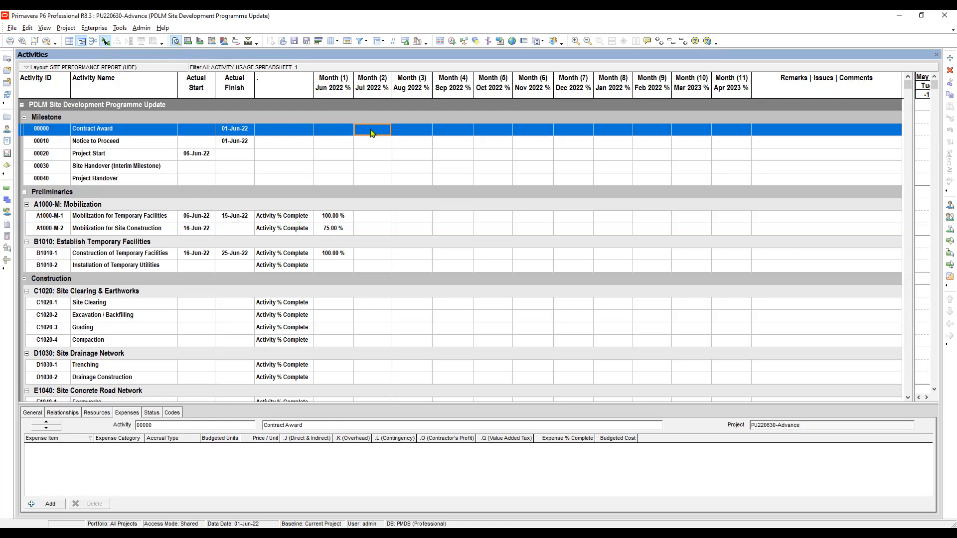
{"action": "left_click", "coordinate": [331, 134]}
{"action": "left_click", "coordinate": [330, 146]}
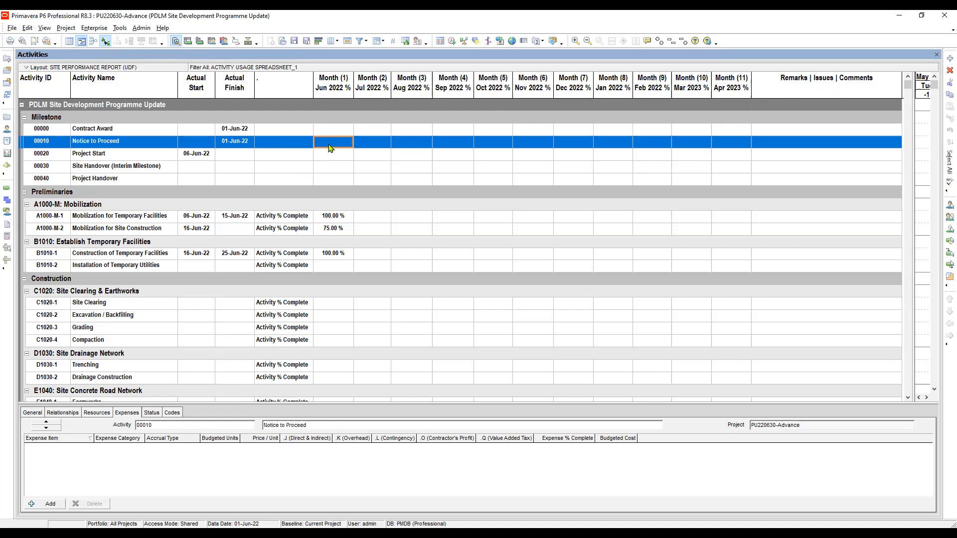
{"action": "left_click", "coordinate": [333, 132]}
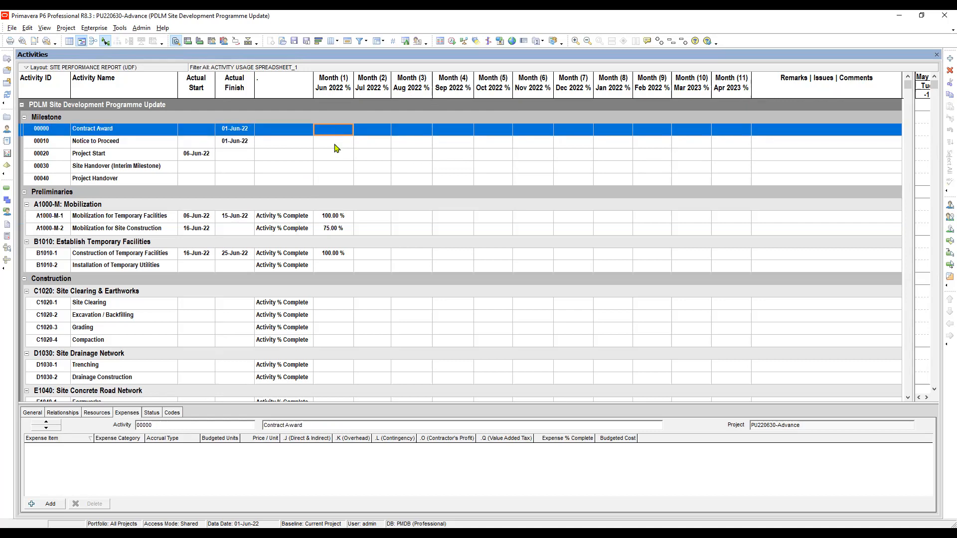
{"action": "left_click", "coordinate": [335, 144]}
{"action": "left_click", "coordinate": [338, 131]}
{"action": "left_click", "coordinate": [331, 144]}
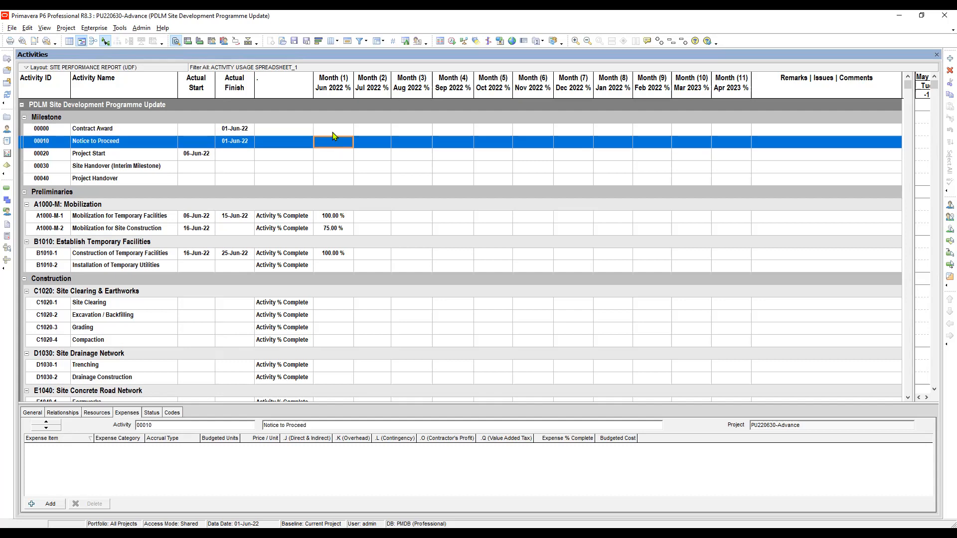
{"action": "left_click", "coordinate": [333, 131]}
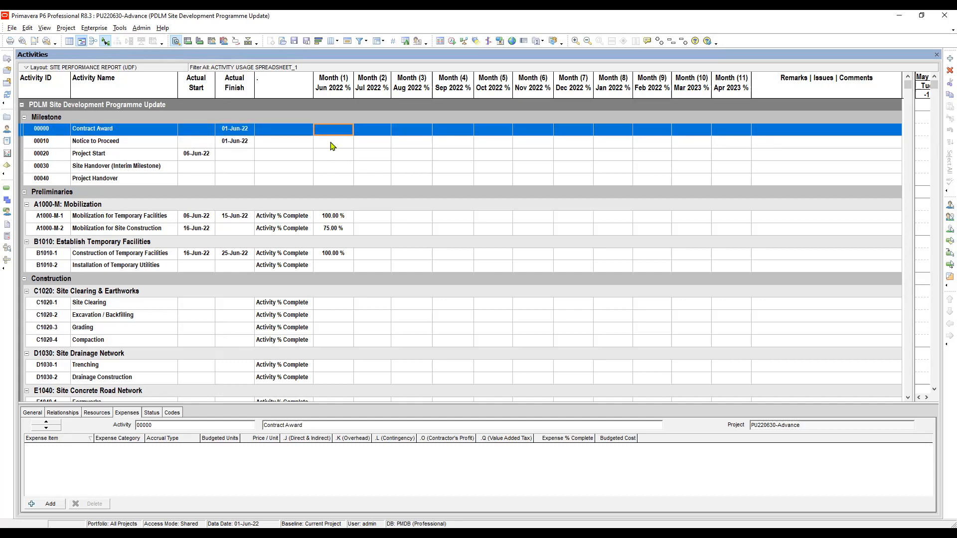
{"action": "left_click", "coordinate": [332, 145]}
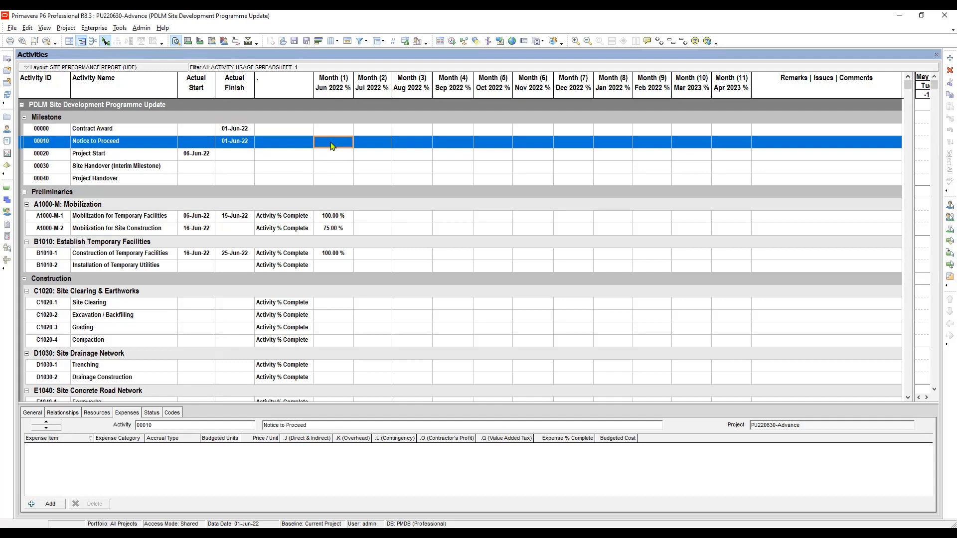
Review the dot-titled text fields among the user defined fields for Activities and close the list
{"action": "left_click", "coordinate": [95, 28]}
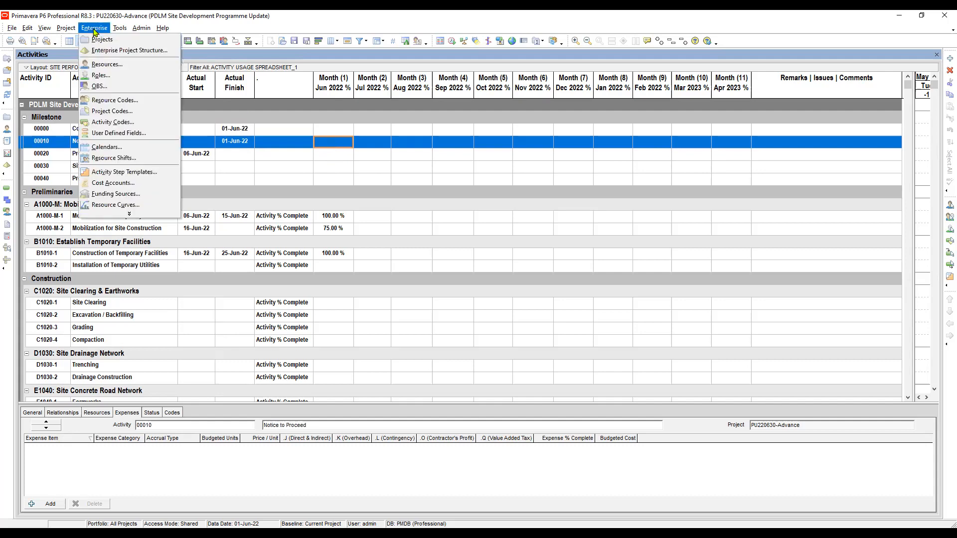
{"action": "left_click", "coordinate": [122, 135]}
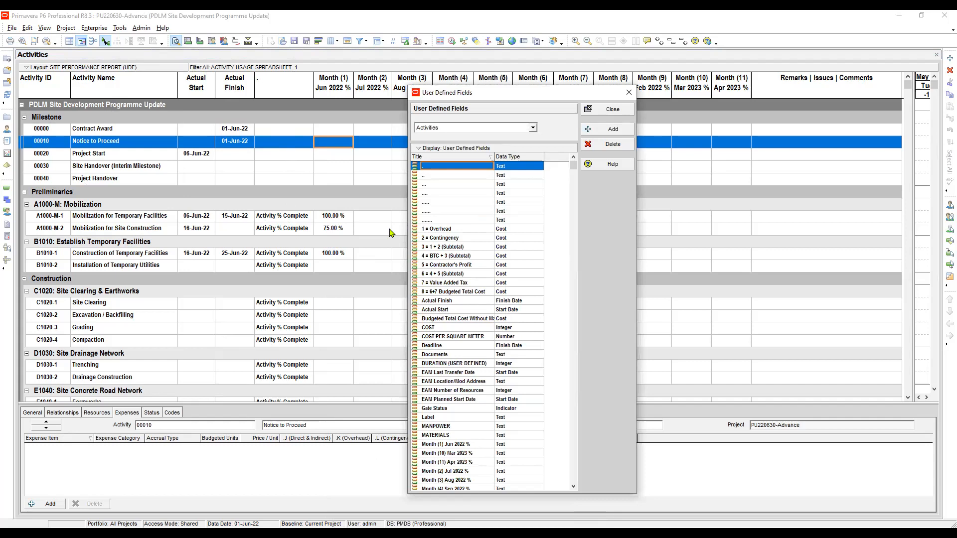
{"action": "key", "text": "Down"}
{"action": "key", "text": "Down"}
{"action": "left_click", "coordinate": [446, 176]}
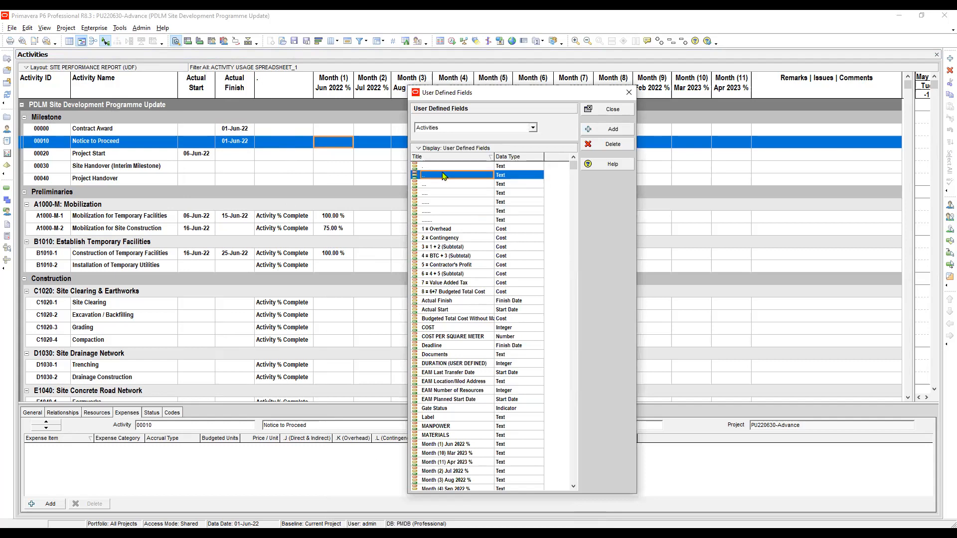
{"action": "left_click", "coordinate": [445, 168]}
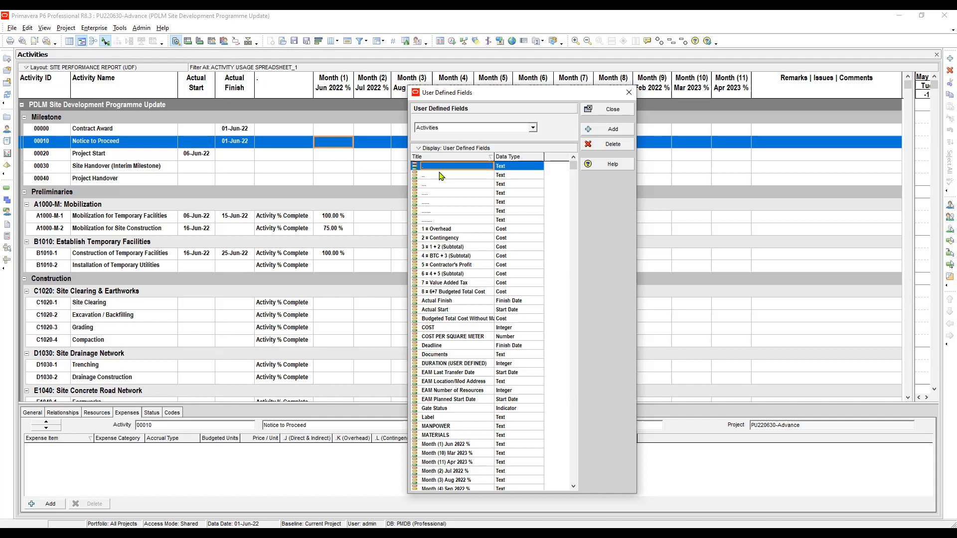
{"action": "key", "text": "Down"}
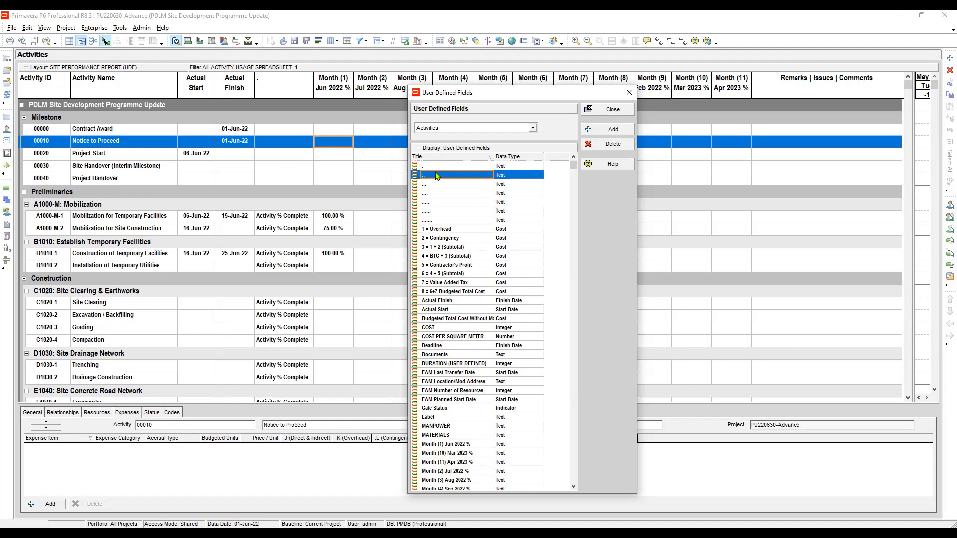
{"action": "key", "text": "Down"}
{"action": "left_click", "coordinate": [432, 168]}
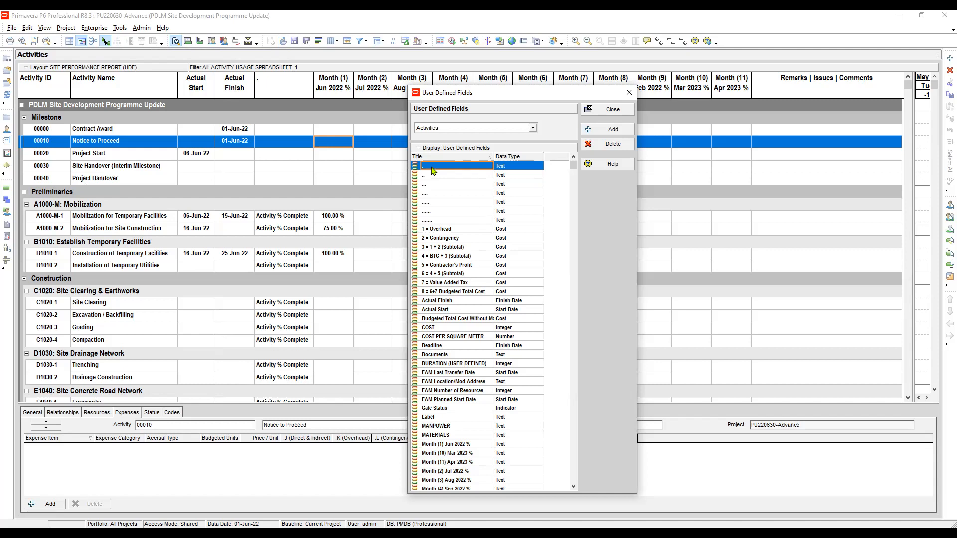
{"action": "left_click", "coordinate": [433, 174]}
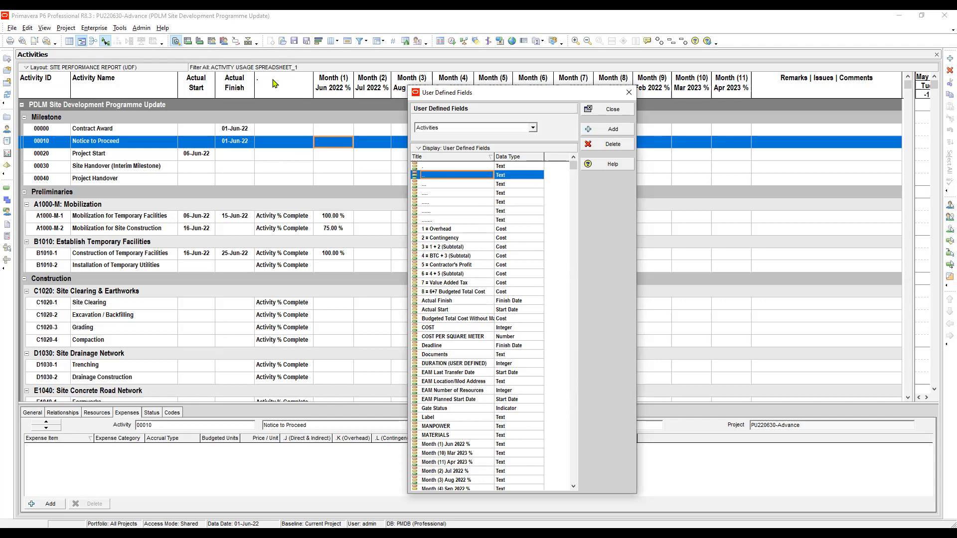
{"action": "left_click", "coordinate": [512, 168]}
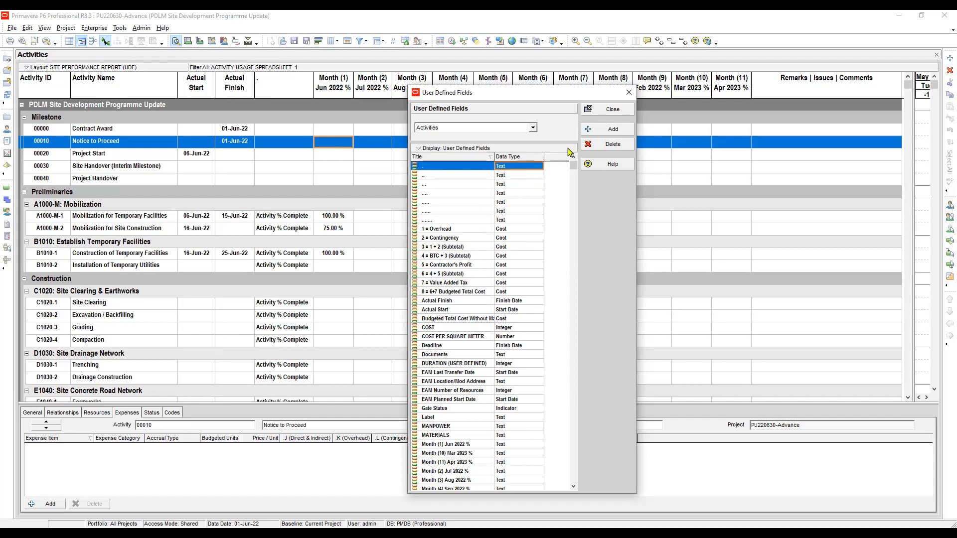
{"action": "left_click", "coordinate": [437, 167]}
{"action": "left_click", "coordinate": [613, 110]}
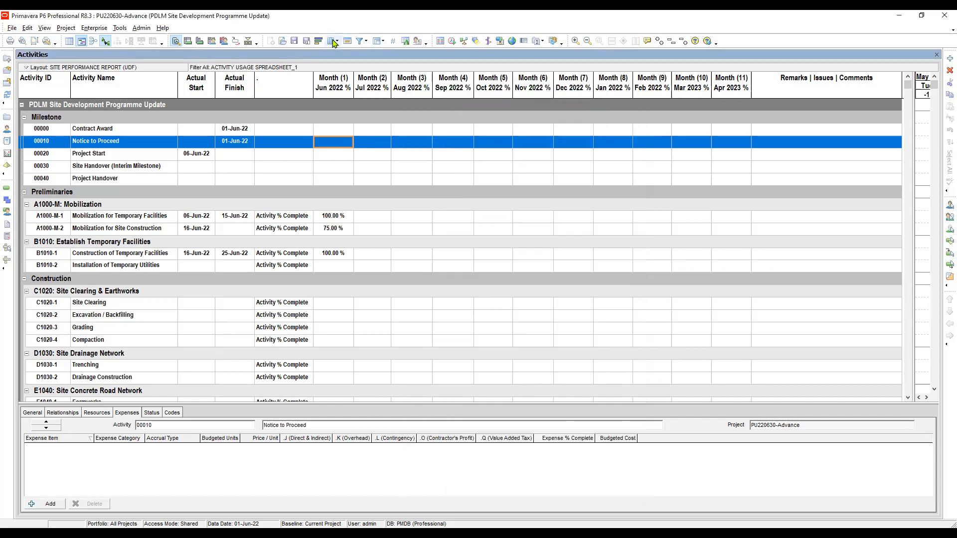
Reopen the user defined fields for Activities and locate the Month (1) Jun 2022 % field
{"action": "left_click", "coordinate": [334, 43]}
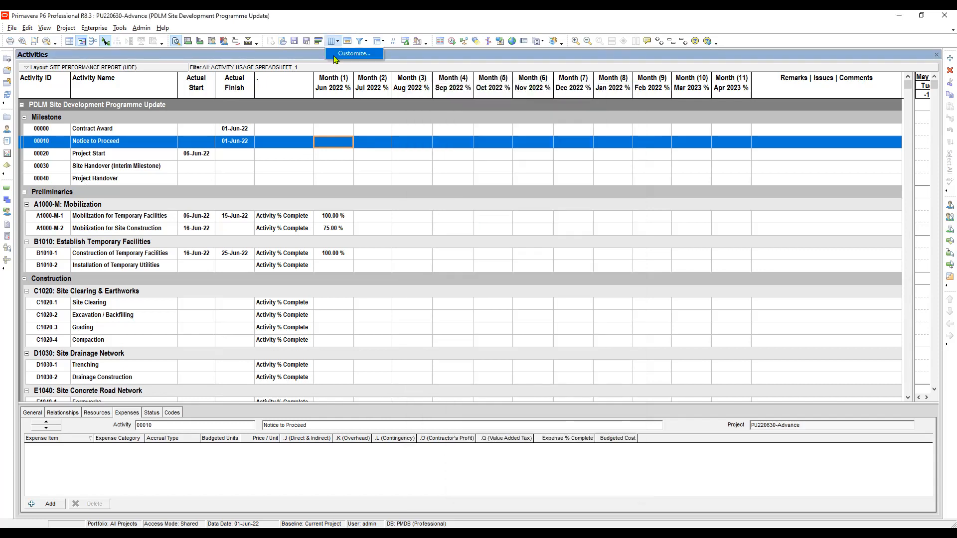
{"action": "left_click", "coordinate": [89, 28]}
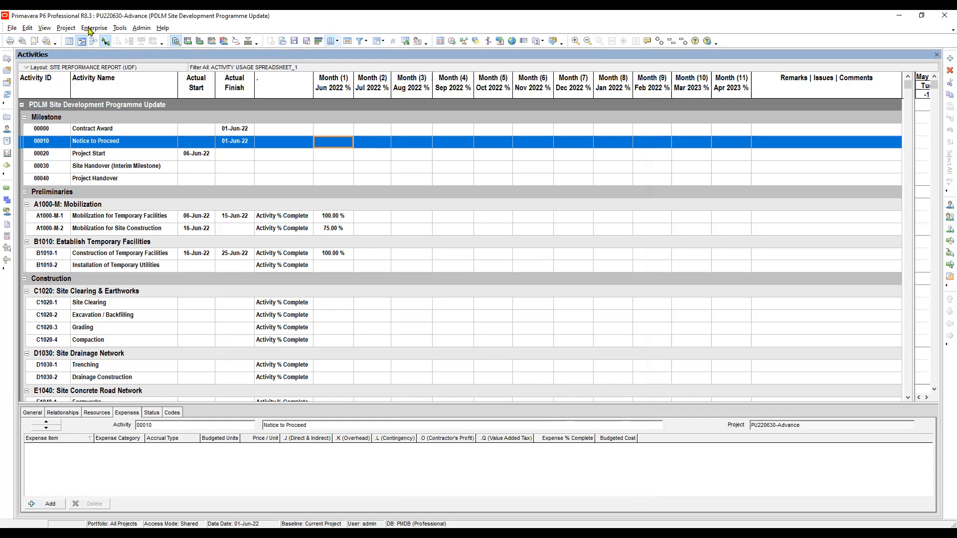
{"action": "left_click", "coordinate": [90, 29]}
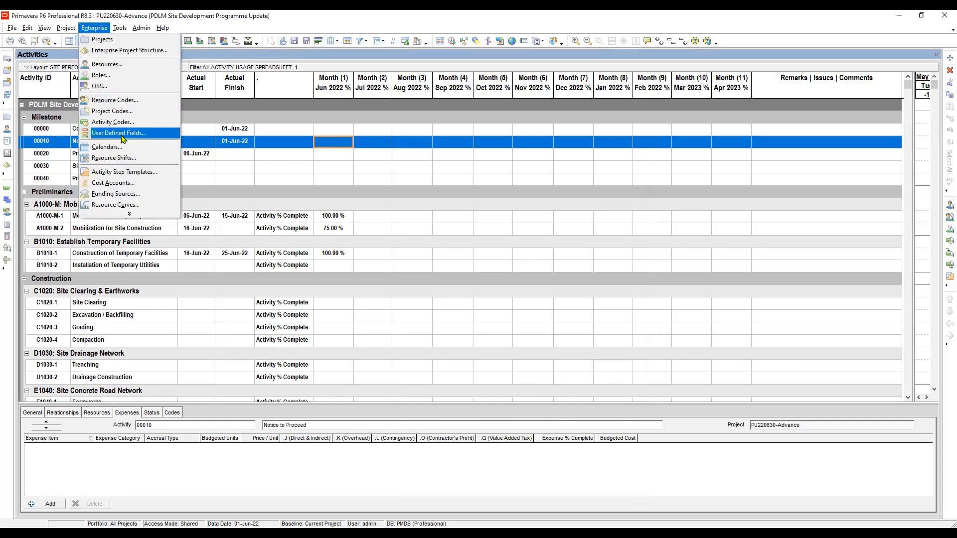
{"action": "left_click", "coordinate": [121, 135]}
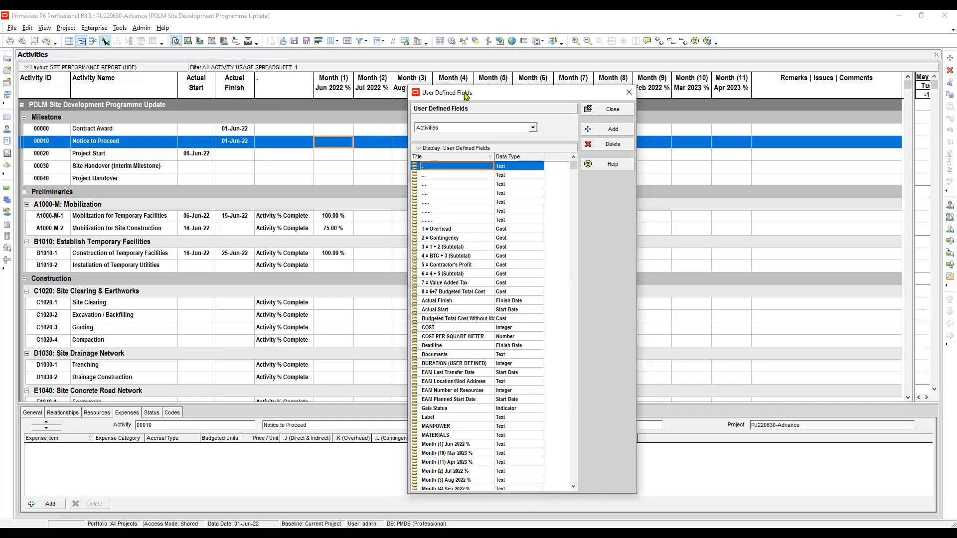
{"action": "left_click_drag", "start_coordinate": [466, 97], "coordinate": [497, 119]}
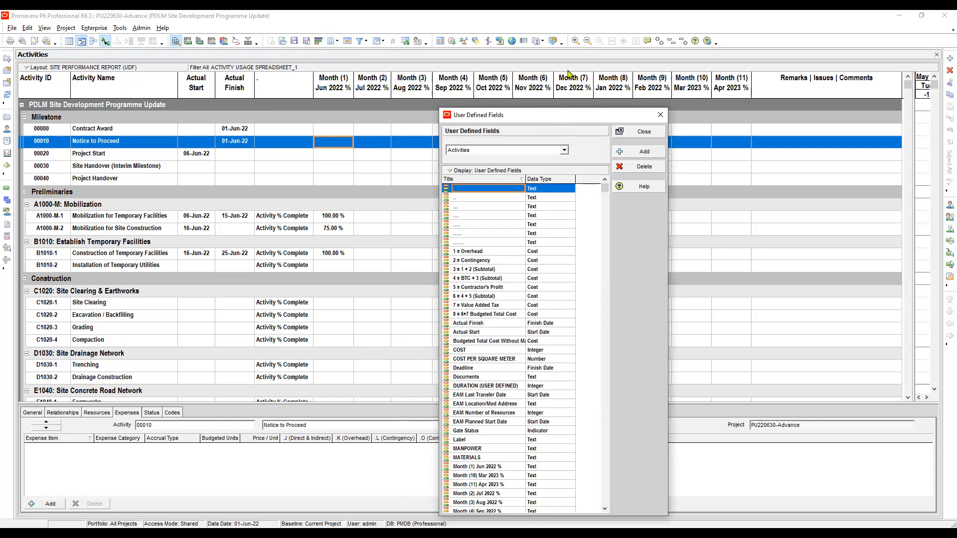
{"action": "left_click_drag", "start_coordinate": [546, 121], "coordinate": [567, 70]}
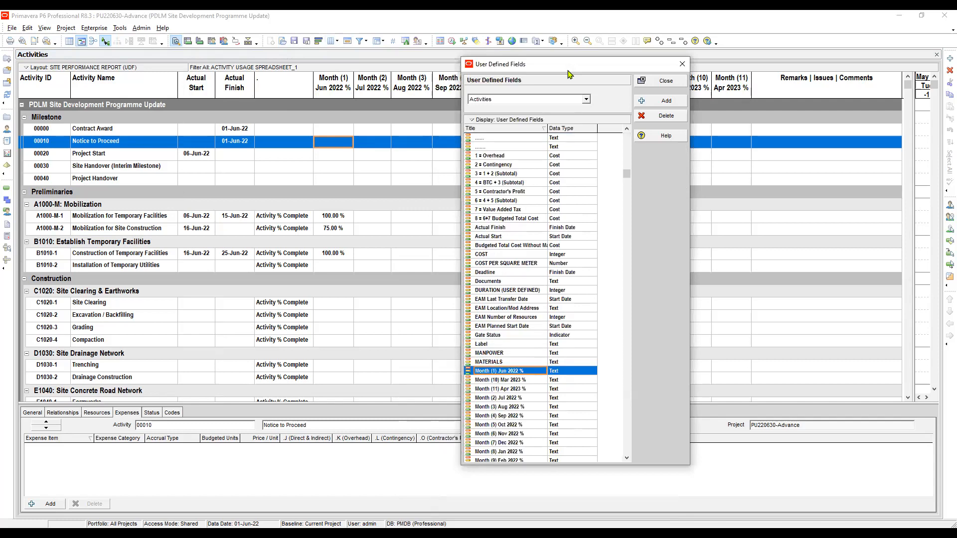
{"action": "key", "text": "Up"}
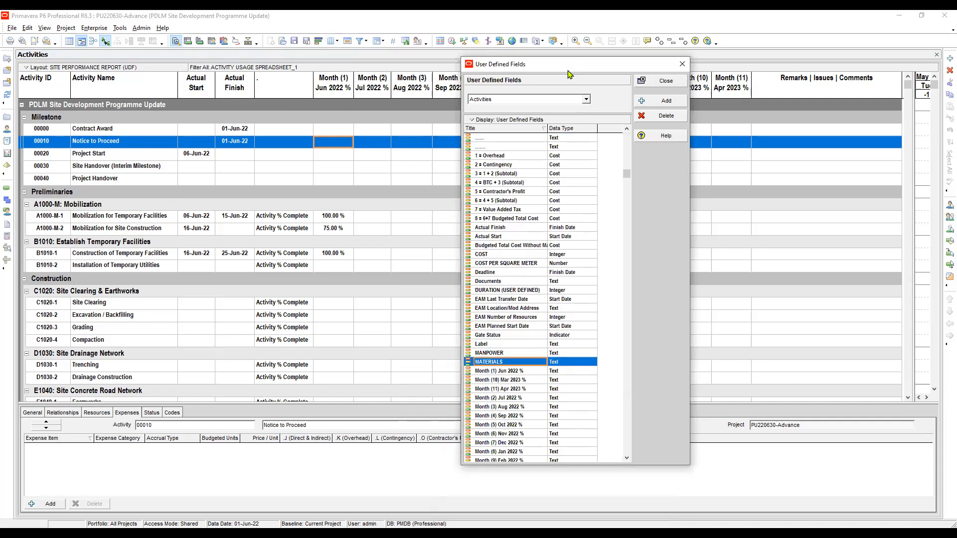
{"action": "key", "text": "Down"}
{"action": "scroll", "coordinate": [568, 74], "scroll_direction": "down", "scroll_amount": 7}
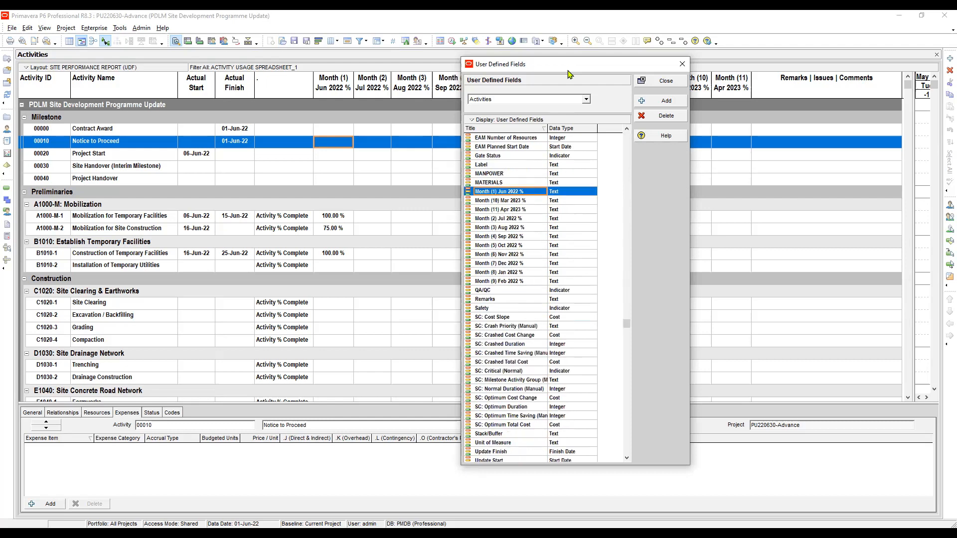
Highlight the monthly percentage fields from Month (1) Jun 2022 % through Month (9) Feb 2022 % for review, and close the user defined fields
{"action": "key", "text": "shift+Down"}
{"action": "key", "text": "shift+Down"}
{"action": "key", "text": "shift+Down"}
{"action": "key", "text": "shift+Down"}
{"action": "key", "text": "shift+Down"}
{"action": "key", "text": "shift+Down"}
{"action": "key", "text": "shift+Down"}
{"action": "key", "text": "shift+Down"}
{"action": "key", "text": "shift+Down"}
{"action": "key", "text": "shift+Down"}
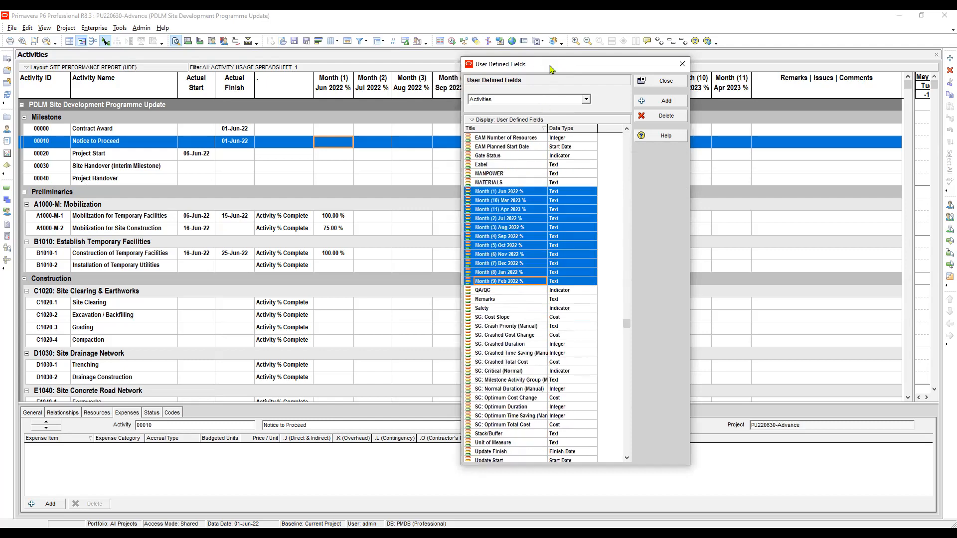
{"action": "left_click_drag", "start_coordinate": [548, 68], "coordinate": [560, 151]}
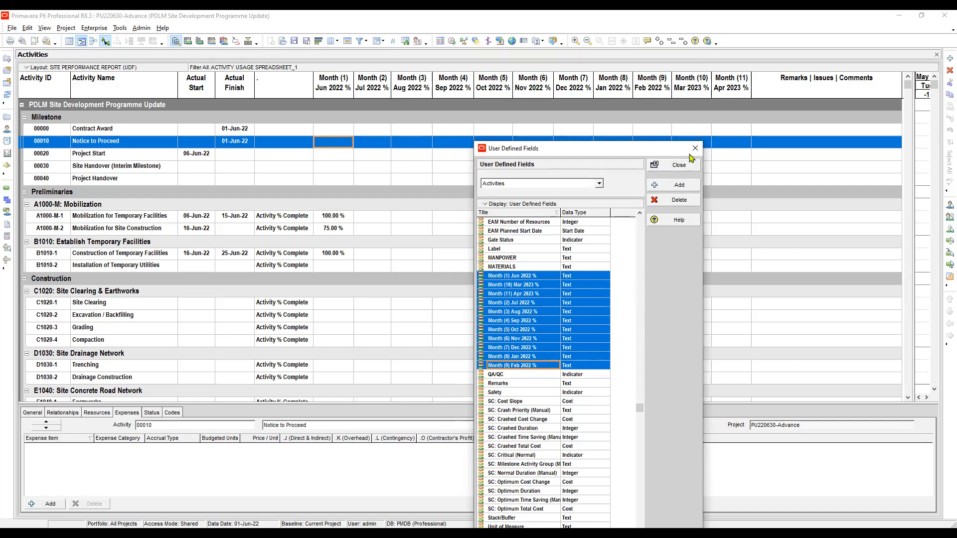
{"action": "left_click", "coordinate": [680, 168]}
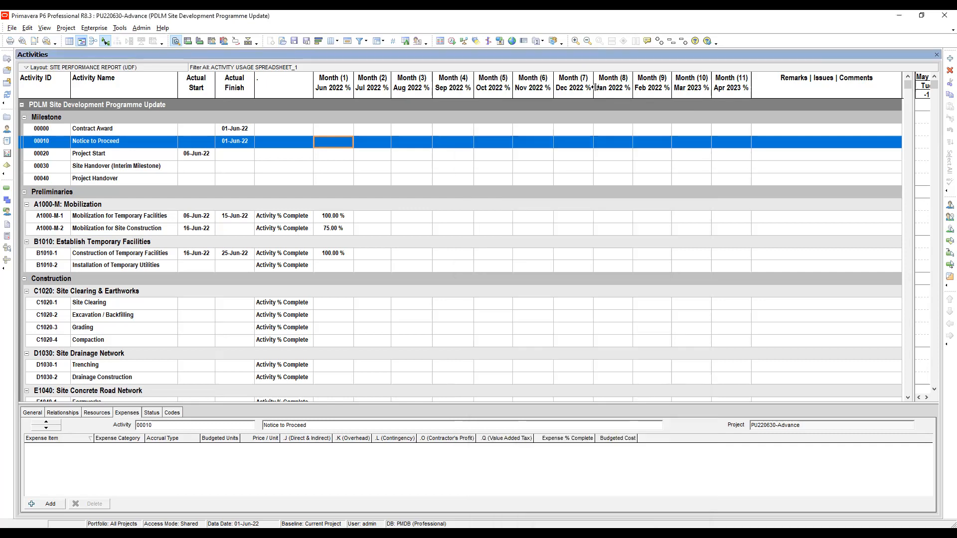
Open the column customization and remove Month (11) Apr 2023 % from the selected columns
{"action": "left_click", "coordinate": [332, 41]}
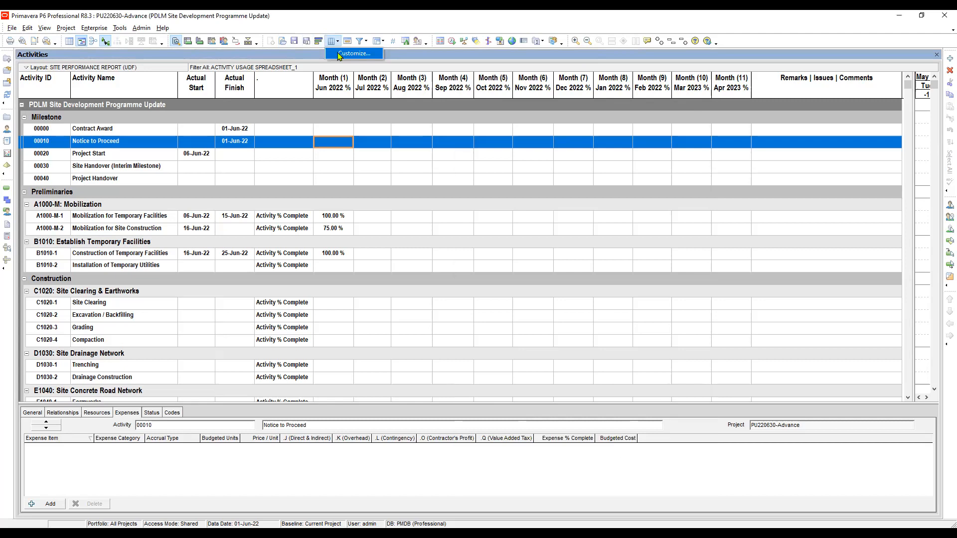
{"action": "left_click", "coordinate": [353, 54]}
{"action": "left_click_drag", "start_coordinate": [421, 174], "coordinate": [628, 124]}
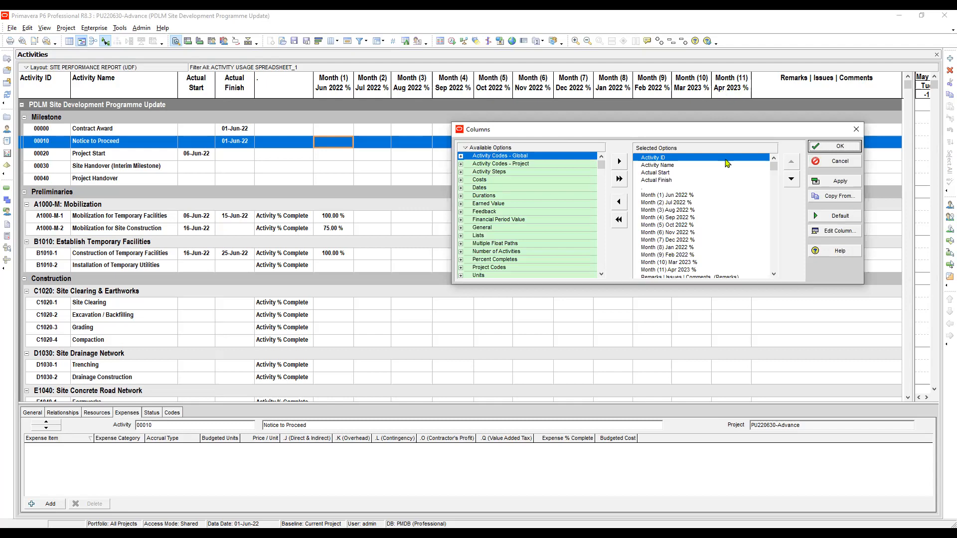
{"action": "scroll", "coordinate": [727, 164], "scroll_direction": "down", "scroll_amount": 4}
{"action": "scroll", "coordinate": [726, 163], "scroll_direction": "down", "scroll_amount": 4}
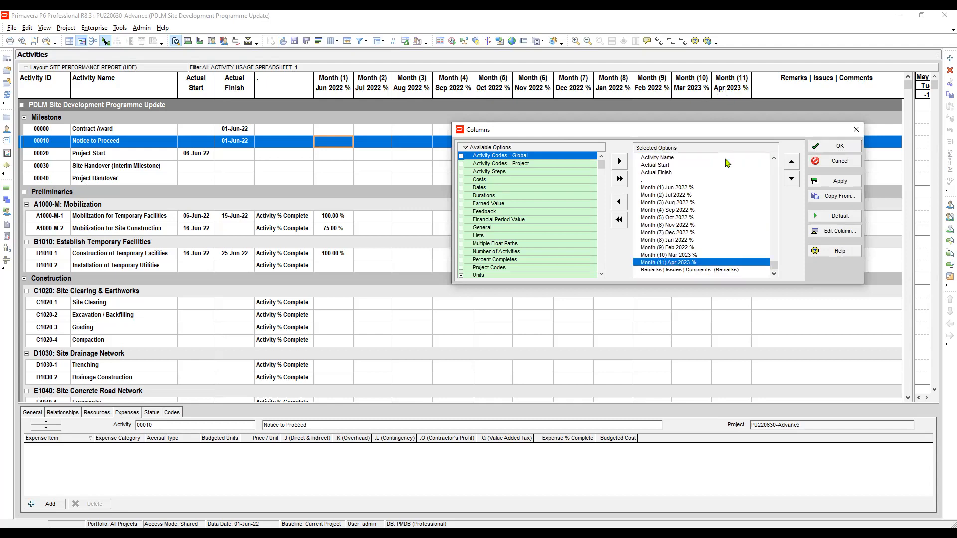
{"action": "left_click", "coordinate": [619, 202]}
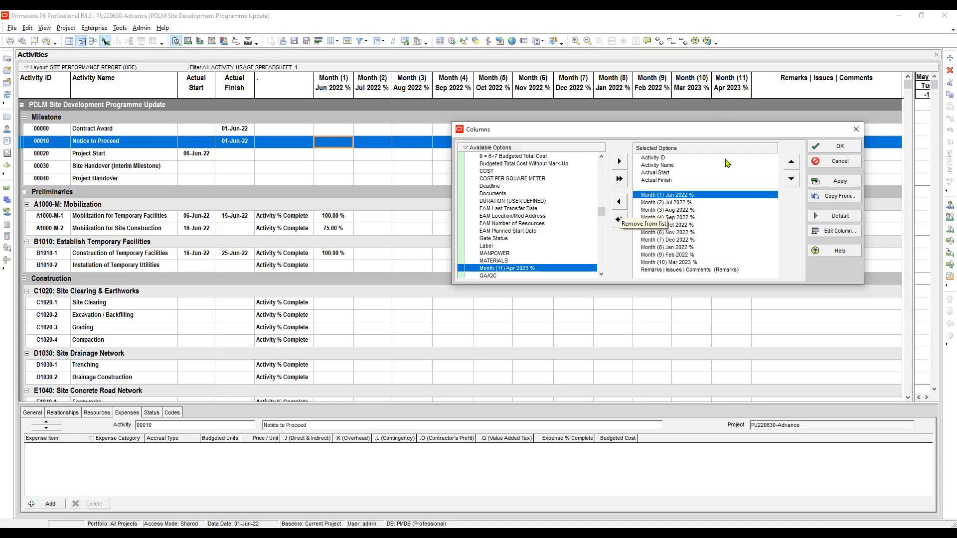
Remove Month (1) Jun 2022 % through Month (10) Mar 2023 % from the selected columns and apply the change to the layout
{"action": "left_click", "coordinate": [618, 202]}
{"action": "left_click", "coordinate": [618, 202]}
{"action": "left_click", "coordinate": [618, 202]}
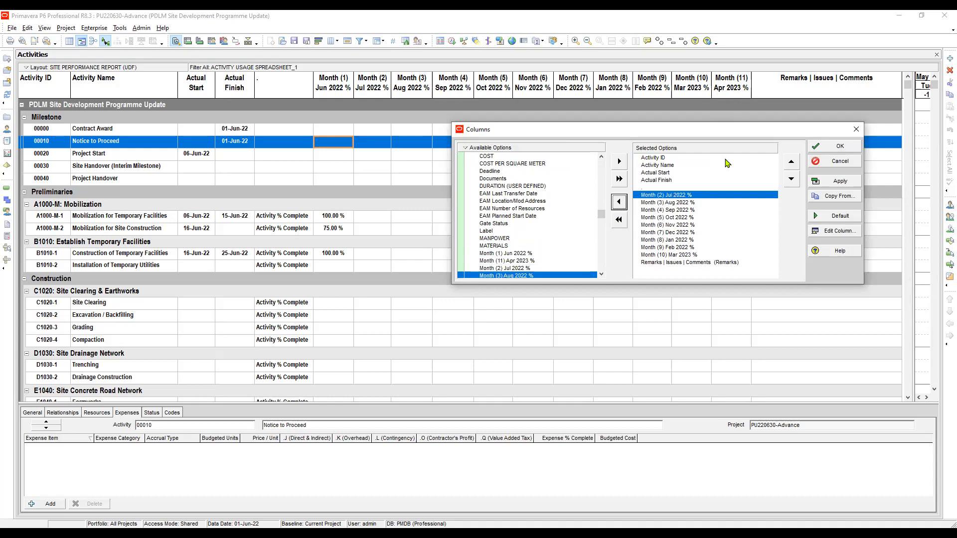
{"action": "left_click", "coordinate": [618, 202]}
{"action": "left_click", "coordinate": [619, 201]}
{"action": "left_click", "coordinate": [619, 202]}
{"action": "left_click", "coordinate": [618, 202]}
{"action": "left_click", "coordinate": [619, 202]}
{"action": "left_click", "coordinate": [618, 202]}
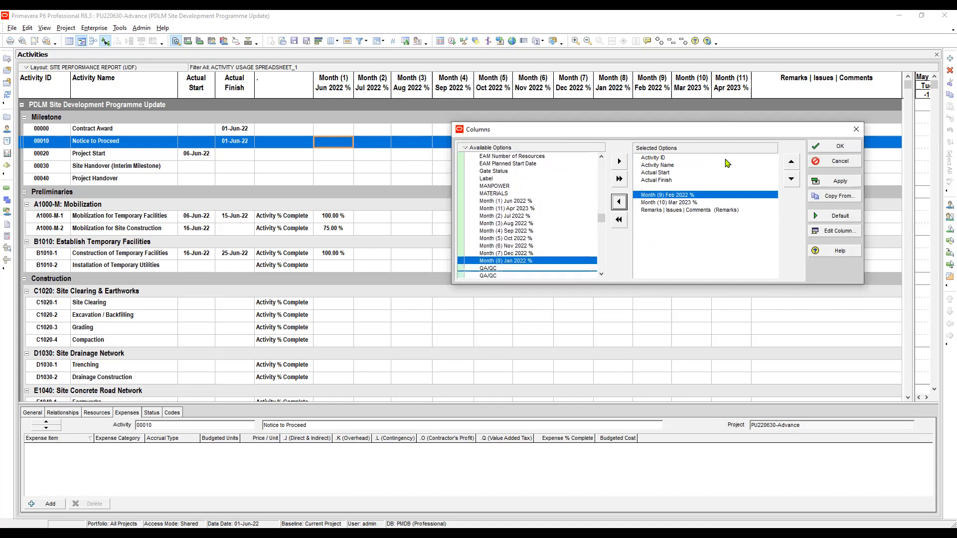
{"action": "left_click", "coordinate": [618, 202]}
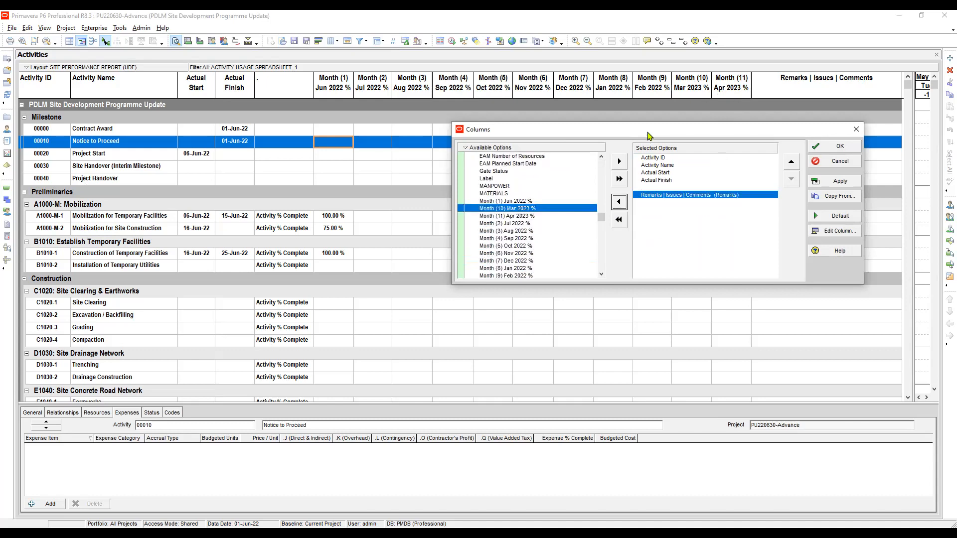
{"action": "left_click_drag", "start_coordinate": [648, 135], "coordinate": [608, 164]}
{"action": "left_click", "coordinate": [794, 209]}
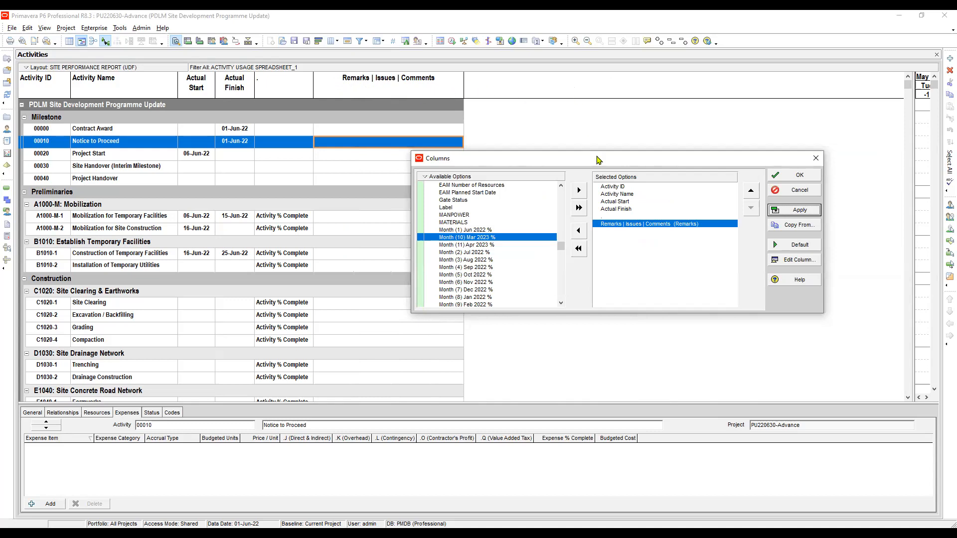
Add Month (1) Jun 2022 % to the selected columns directly after the dot-titled column
{"action": "key", "text": "Up"}
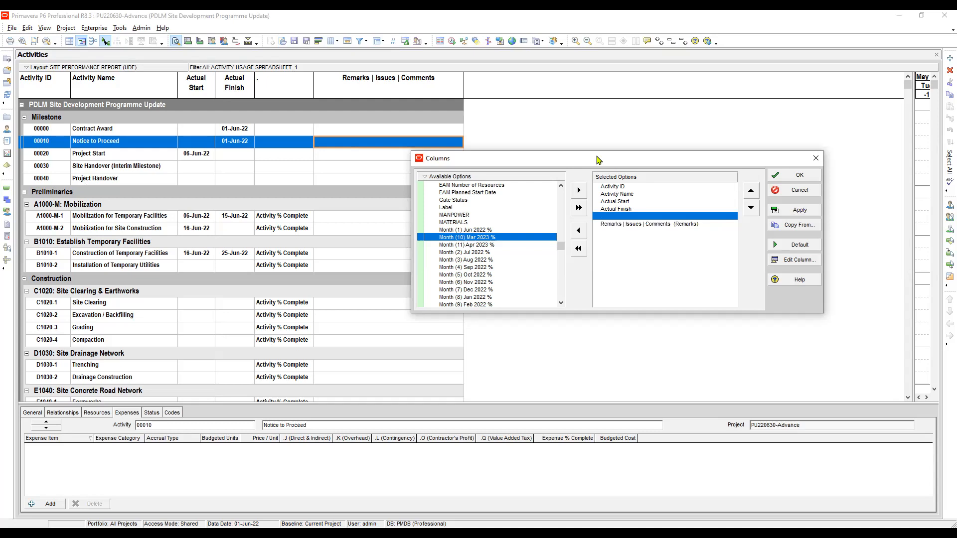
{"action": "key", "text": "Up"}
{"action": "key", "text": "Tab"}
{"action": "key", "text": "space"}
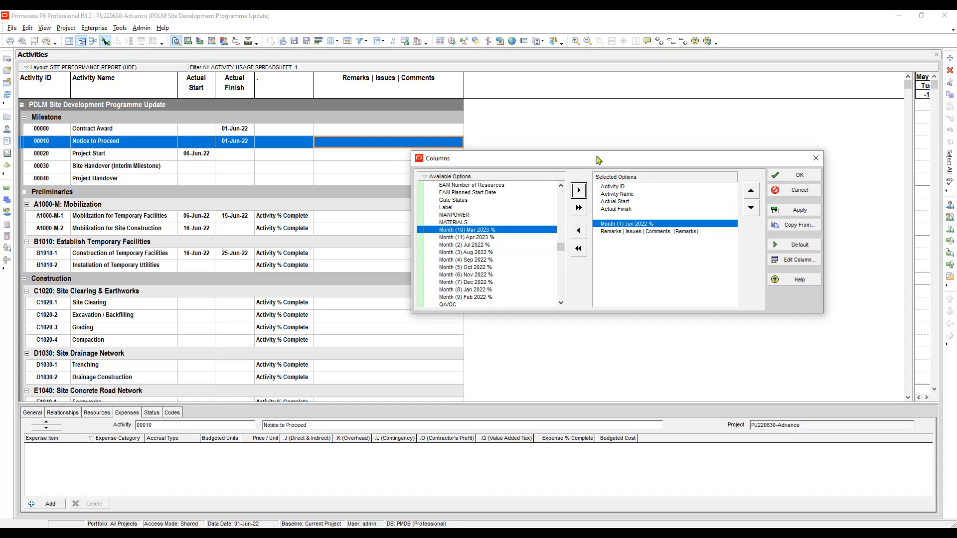
Add Month (2) Jul 2022 % through Month (9) Feb 2022 % to the selected columns in month order
{"action": "left_click", "coordinate": [465, 244]}
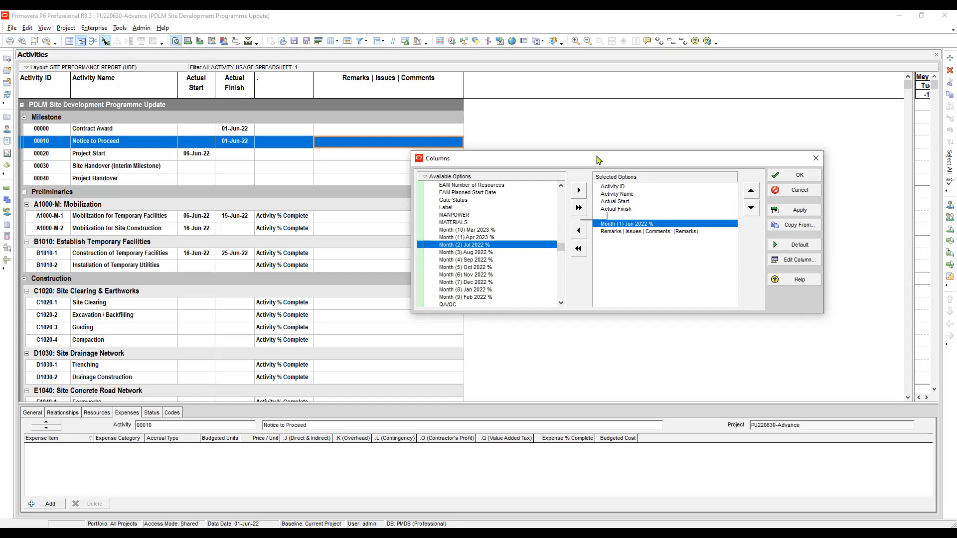
{"action": "left_click", "coordinate": [578, 190]}
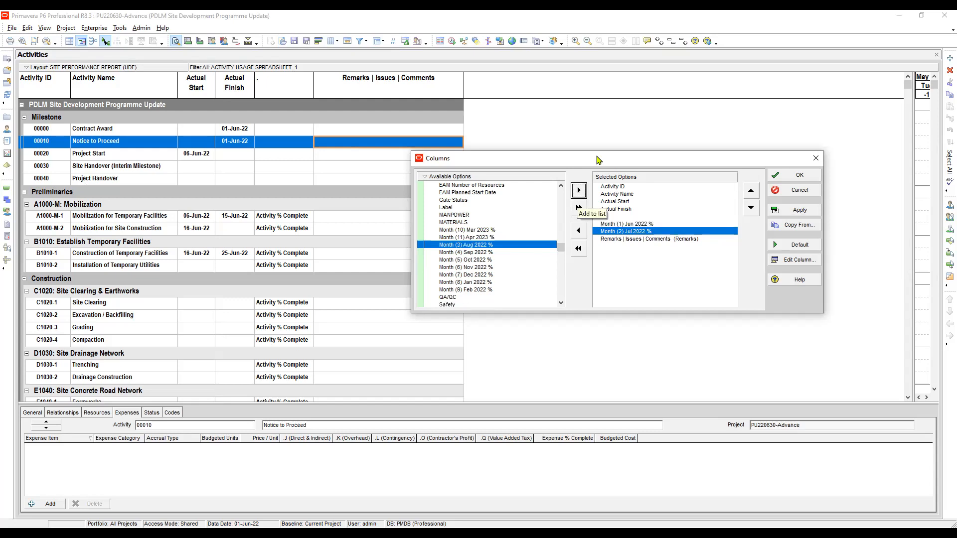
{"action": "left_click", "coordinate": [579, 190]}
{"action": "left_click", "coordinate": [579, 190]}
{"action": "left_click", "coordinate": [579, 190]}
{"action": "left_click", "coordinate": [579, 190]}
{"action": "left_click", "coordinate": [578, 190]}
{"action": "left_click", "coordinate": [578, 190]}
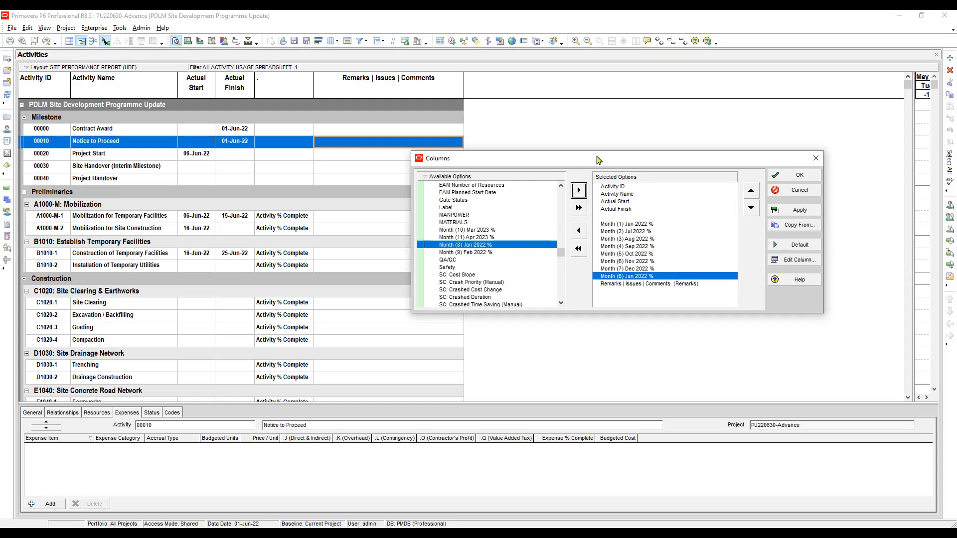
{"action": "left_click", "coordinate": [578, 191]}
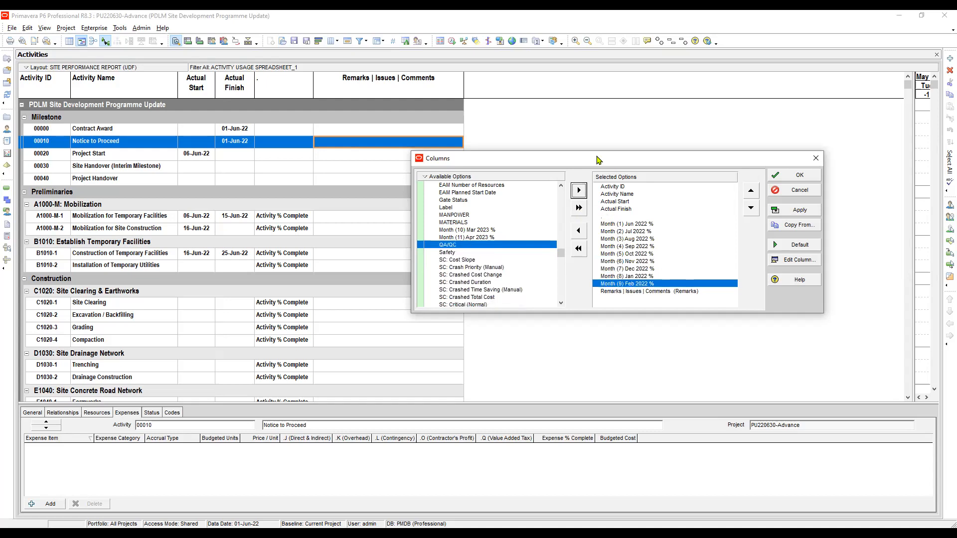
Add Month (10) Mar 2023 % and Month (11) Apr 2023 % to the selected columns, apply them and close the column customization
{"action": "left_click", "coordinate": [468, 229]}
{"action": "left_click", "coordinate": [578, 191]}
{"action": "left_click", "coordinate": [578, 191]}
{"action": "left_click", "coordinate": [795, 210]}
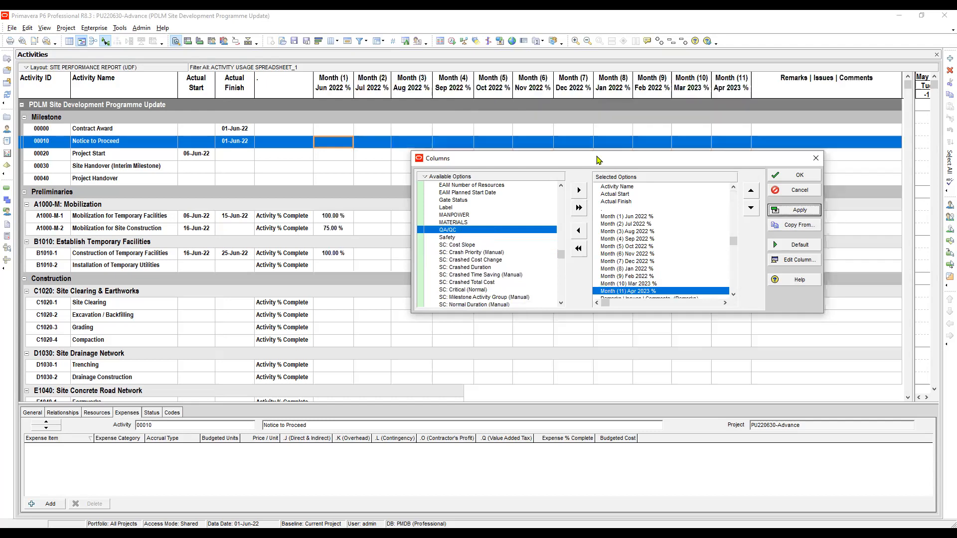
{"action": "left_click", "coordinate": [815, 158]}
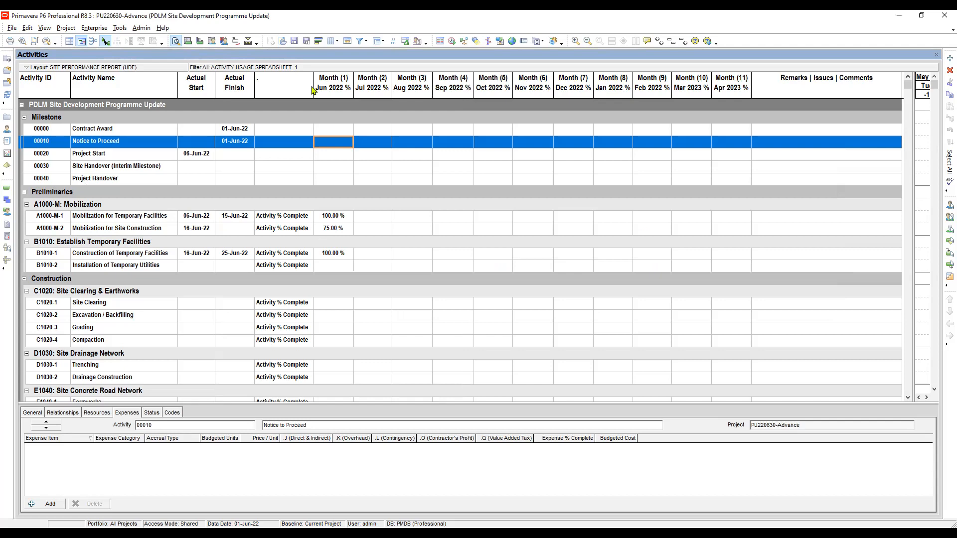
Examine the dot-column cells of the two Mobilization activities and review the monthly user defined fields for Activities, closing the list again
{"action": "left_click", "coordinate": [285, 218]}
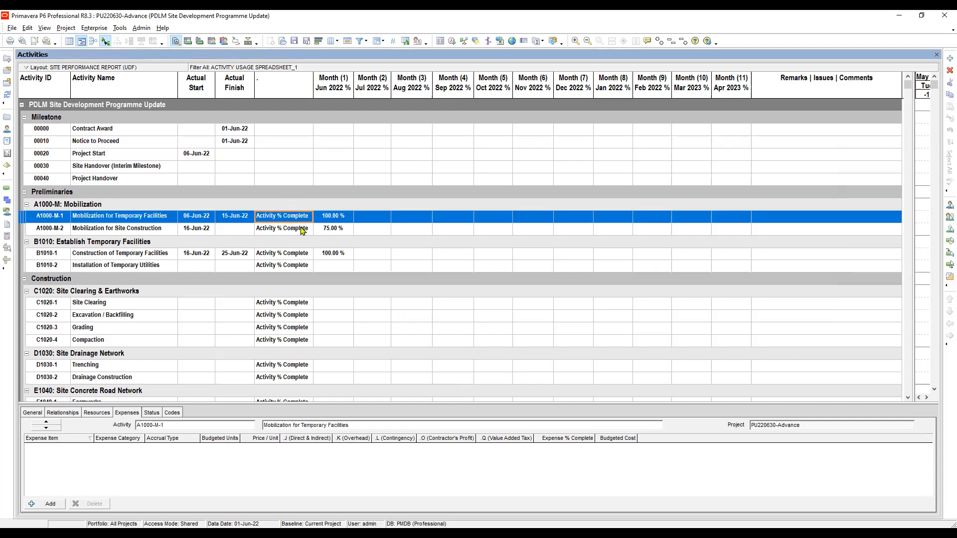
{"action": "left_click", "coordinate": [301, 229]}
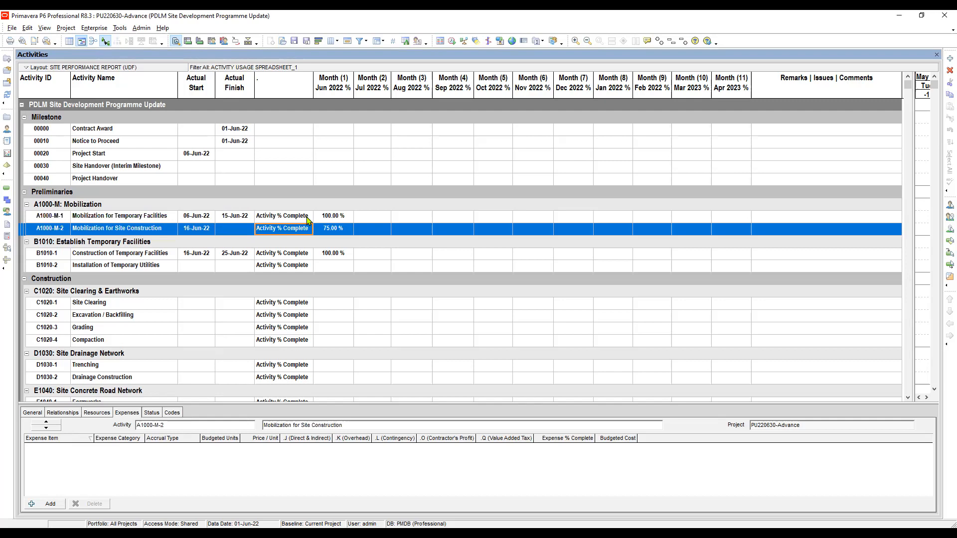
{"action": "left_click", "coordinate": [99, 29]}
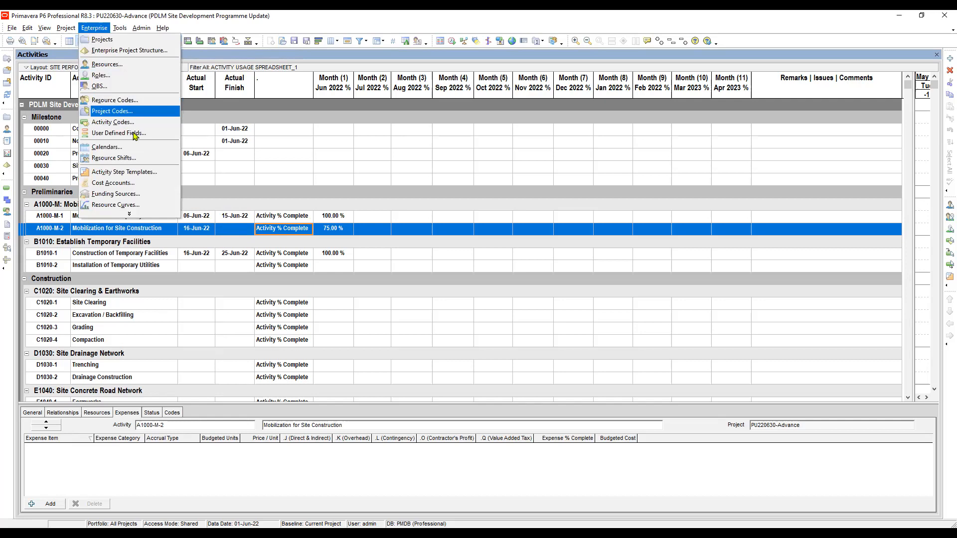
{"action": "left_click", "coordinate": [131, 133]}
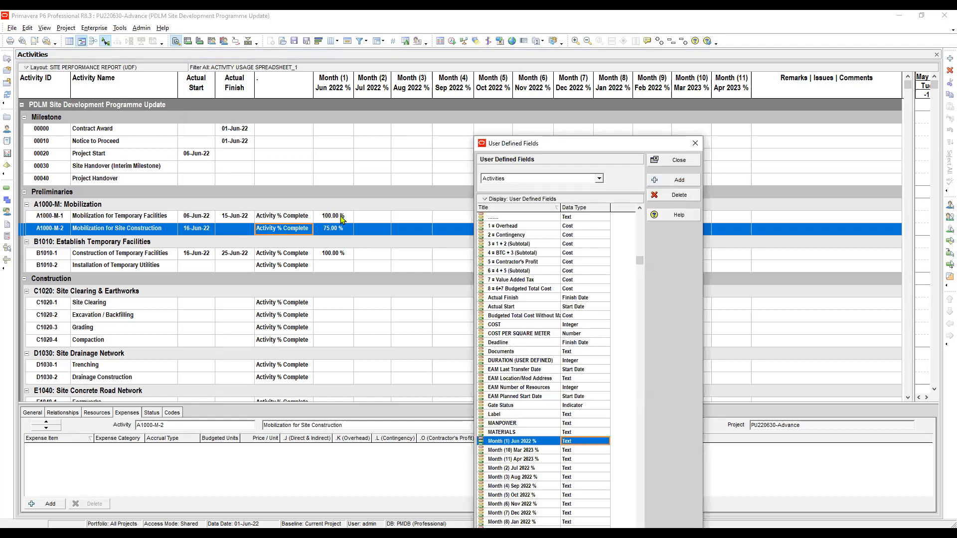
{"action": "key", "text": "Up"}
{"action": "key", "text": "Down"}
{"action": "key", "text": "Down"}
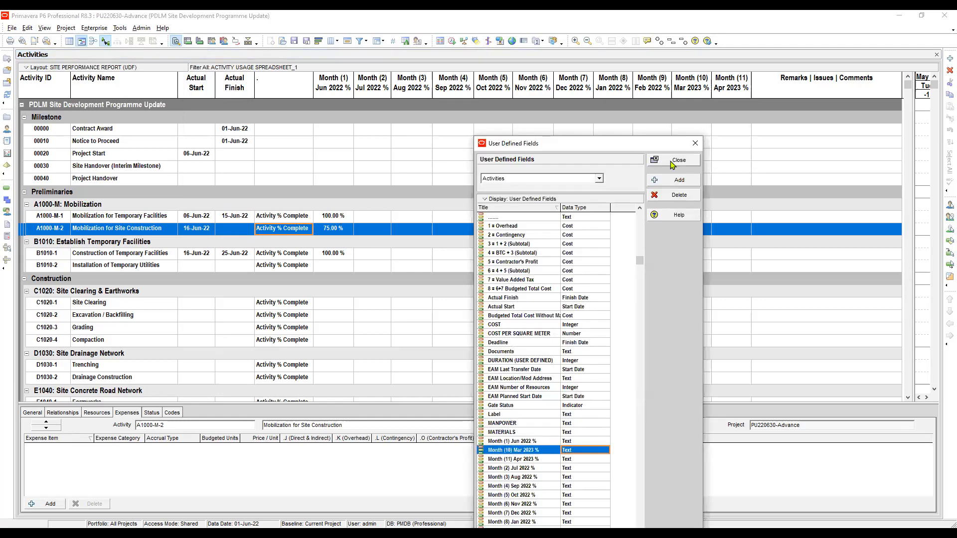
{"action": "left_click", "coordinate": [680, 164]}
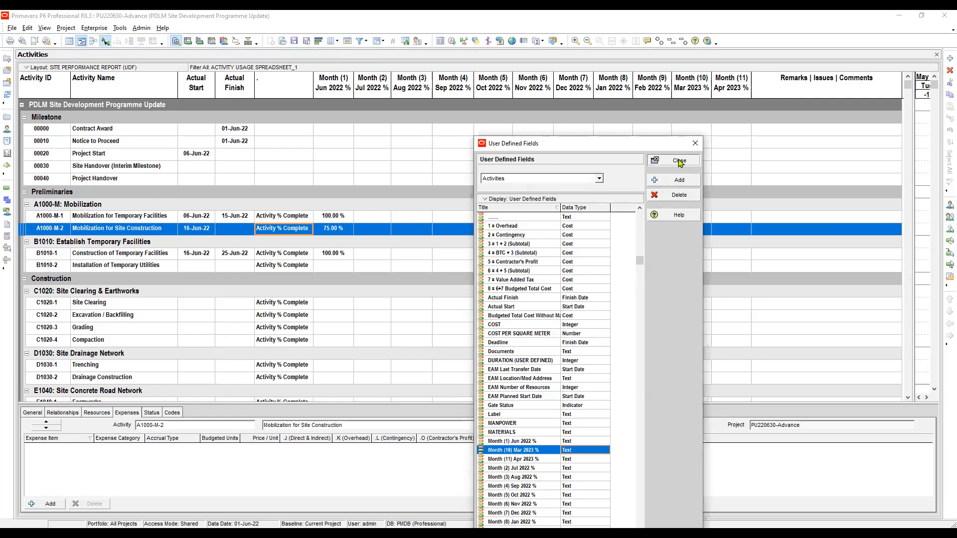
Copy the Activity % Complete text from the dot-column cell of Mobilization for Temporary Facilities and clear that cell
{"action": "left_click", "coordinate": [299, 217]}
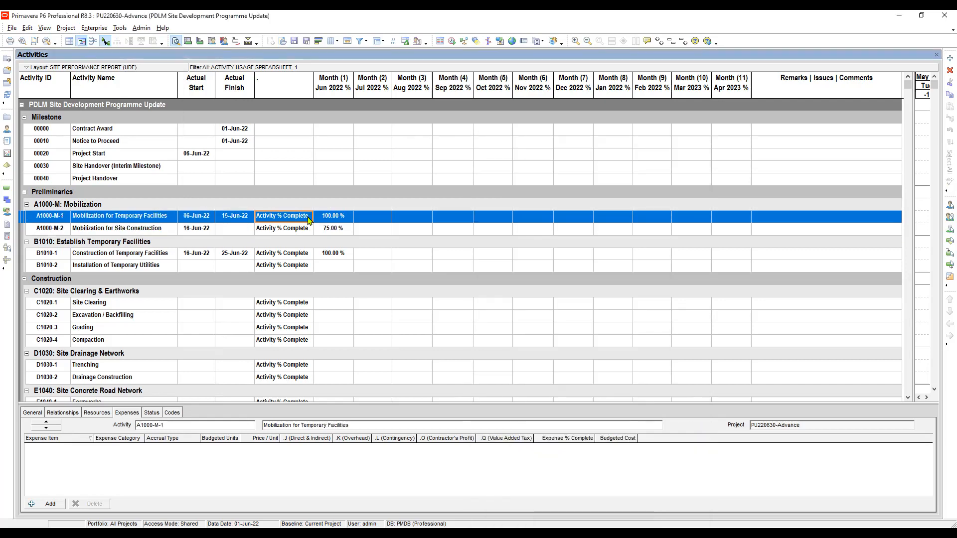
{"action": "left_click", "coordinate": [313, 221]}
{"action": "key", "text": "ctrl+c"}
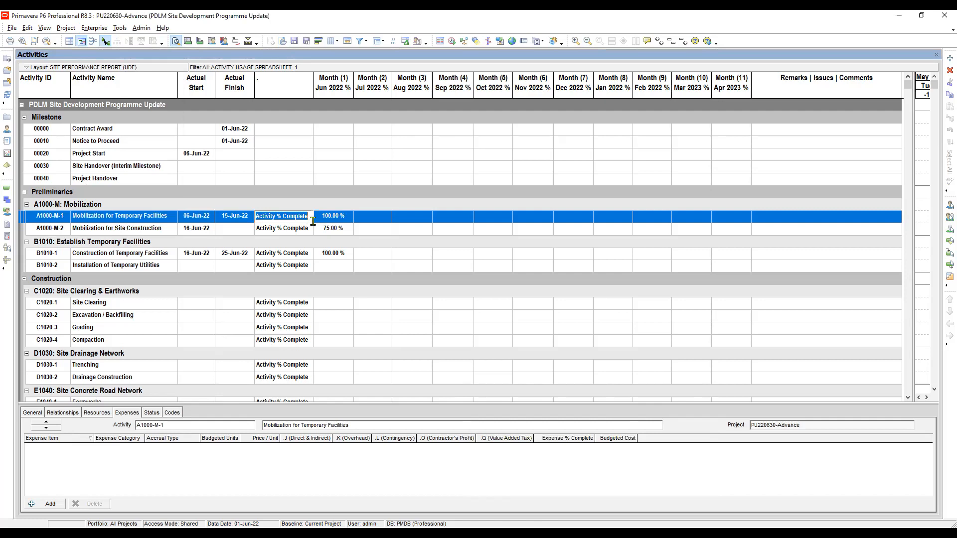
{"action": "key", "text": "Delete"}
{"action": "left_click", "coordinate": [293, 229]}
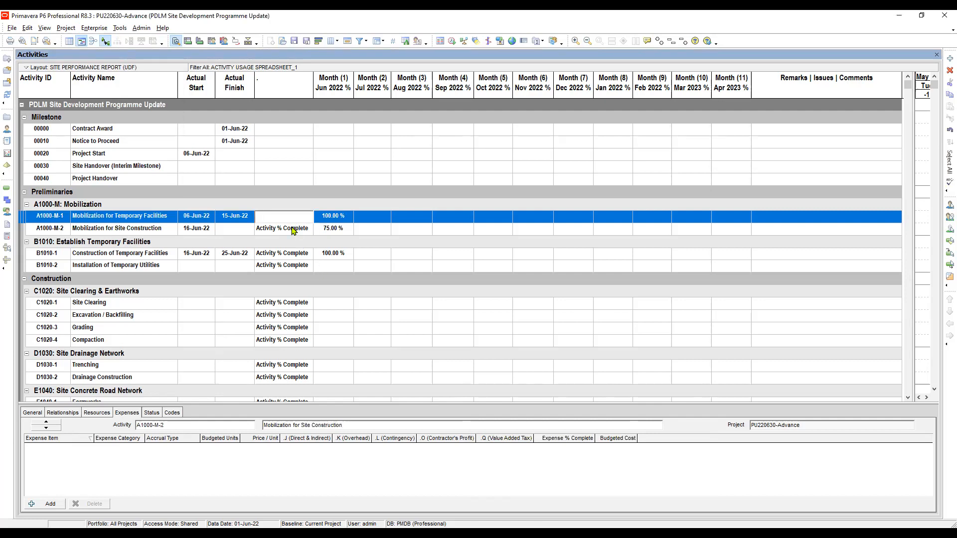
Fill down the blank dot-column cell from Mobilization for Temporary Facilities through Compaction
{"action": "left_click", "coordinate": [293, 216]}
{"action": "left_click", "coordinate": [293, 215]}
{"action": "scroll", "coordinate": [342, 314], "scroll_direction": "down", "scroll_amount": 2}
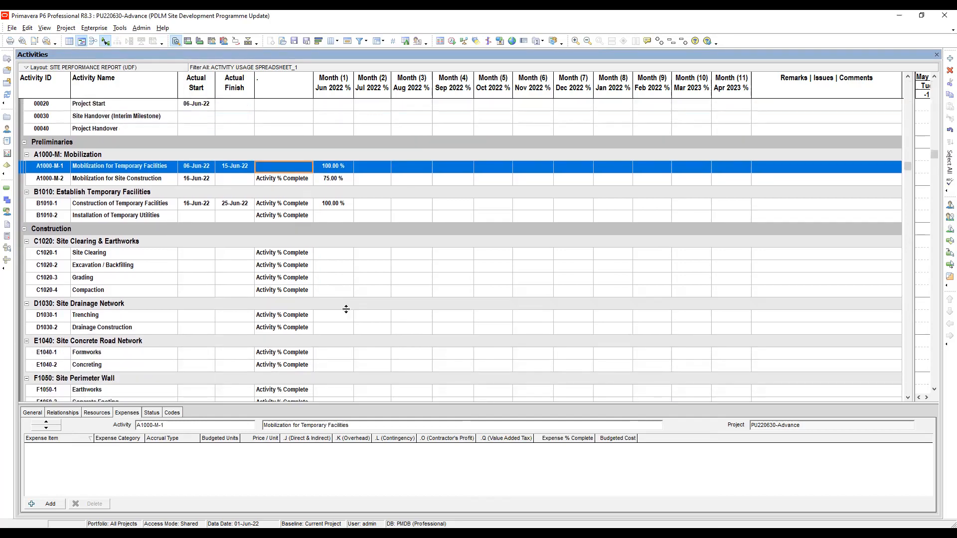
{"action": "left_click", "coordinate": [289, 288], "text": "shift"}
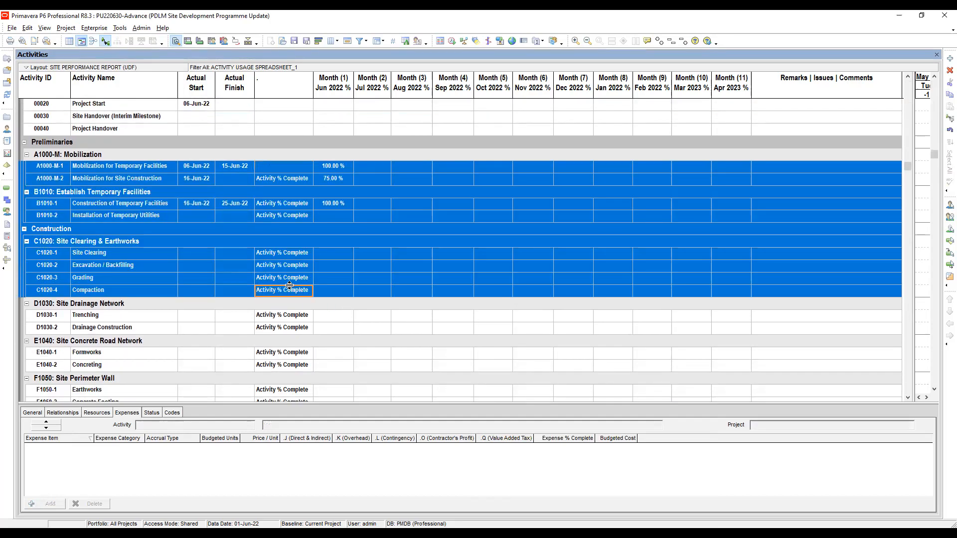
{"action": "right_click", "coordinate": [302, 290]}
{"action": "left_click", "coordinate": [330, 346]}
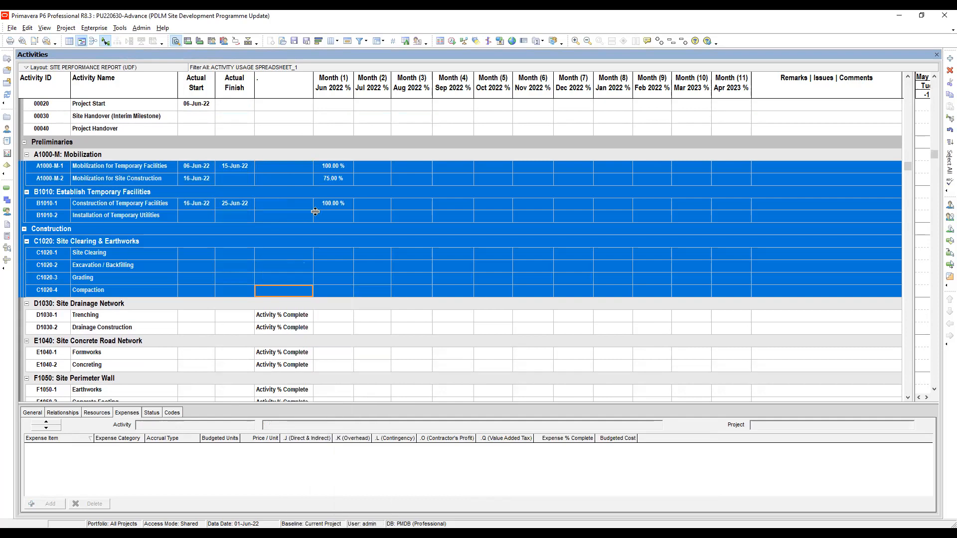
Paste Activity % Complete into the dot-column cell of Mobilization for Temporary Facilities
{"action": "left_click", "coordinate": [290, 169]}
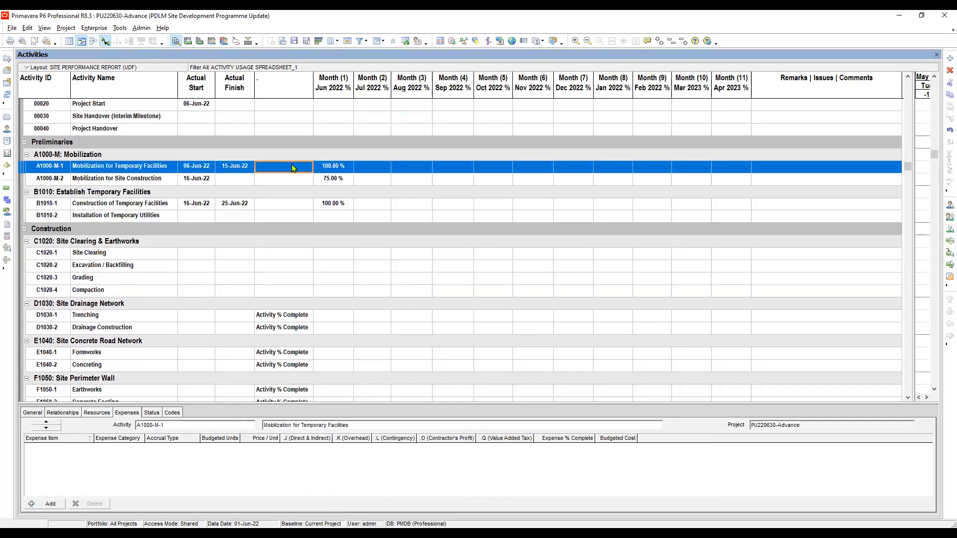
{"action": "scroll", "coordinate": [290, 171], "scroll_direction": "up", "scroll_amount": 2}
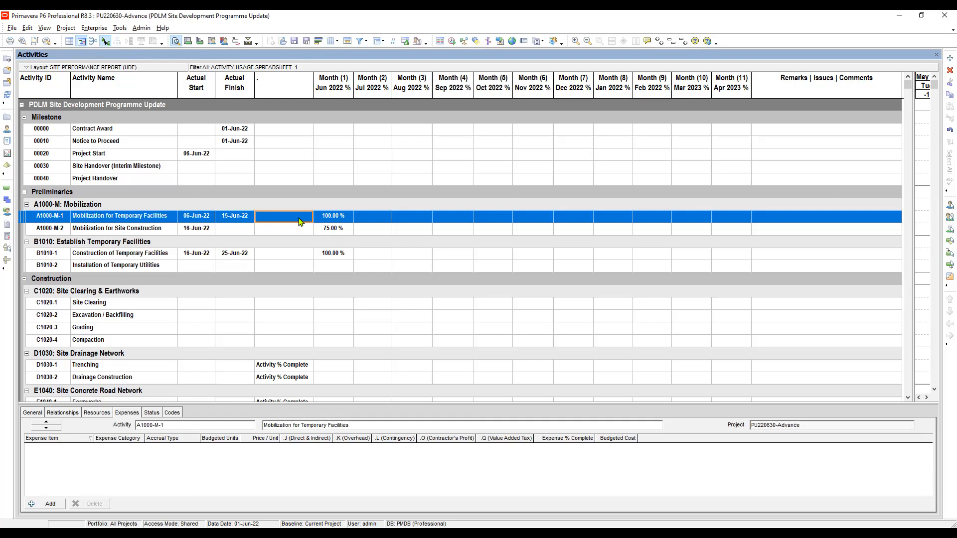
{"action": "left_click", "coordinate": [300, 221]}
{"action": "key", "text": "ctrl+v"}
{"action": "left_click", "coordinate": [288, 230]}
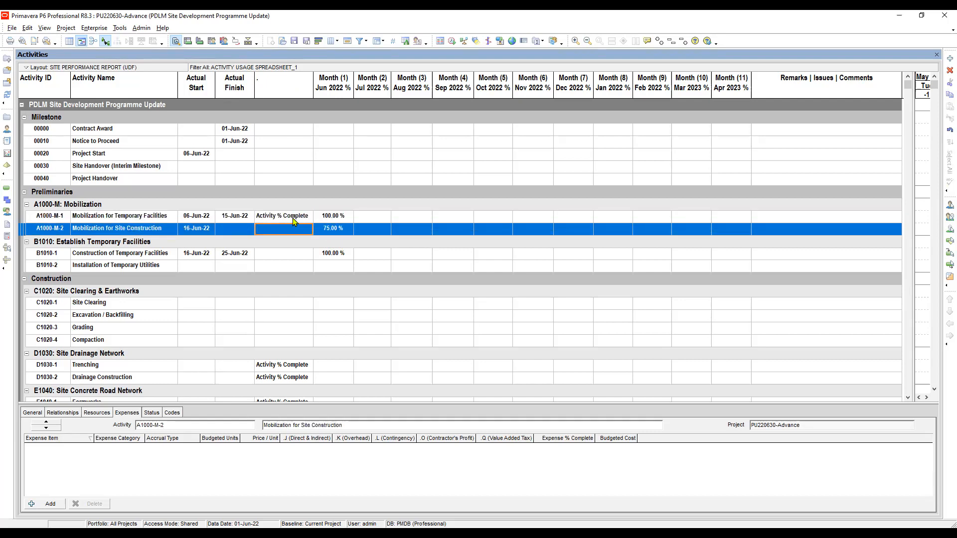
Fill down the Activity % Complete text in the dot column from Mobilization for Temporary Facilities through Compaction
{"action": "left_click", "coordinate": [293, 219]}
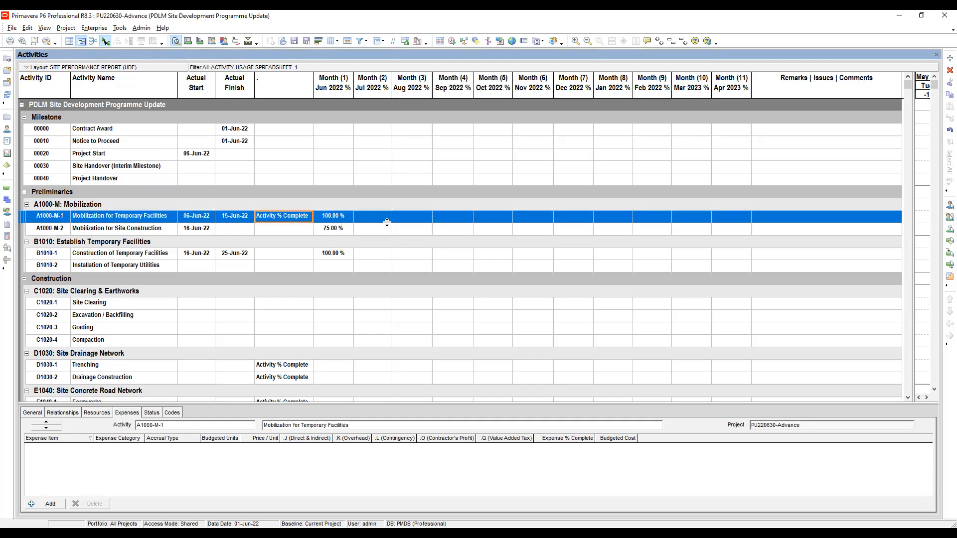
{"action": "left_click", "coordinate": [287, 232]}
{"action": "left_click", "coordinate": [289, 219]}
{"action": "left_click", "coordinate": [292, 340], "text": "shift"}
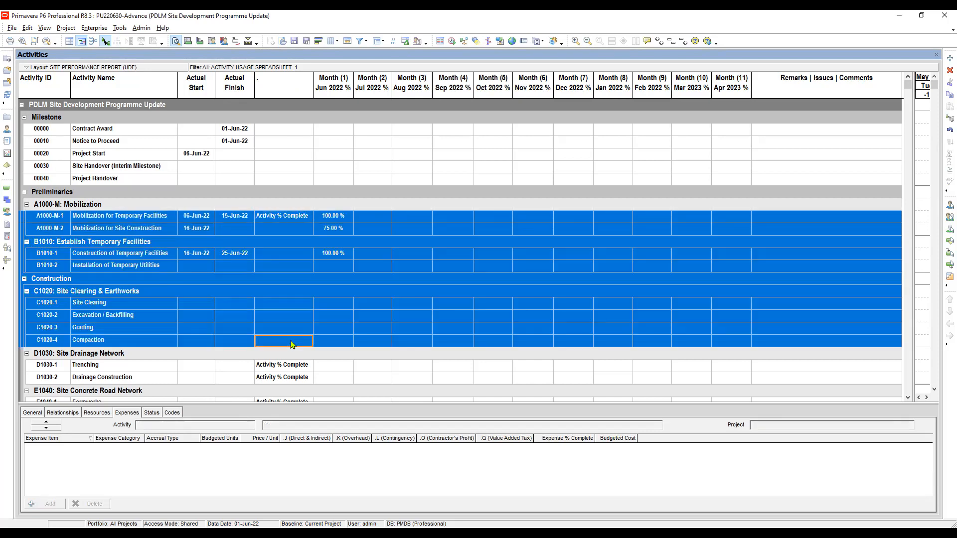
{"action": "right_click", "coordinate": [285, 289]}
{"action": "left_click", "coordinate": [333, 337]}
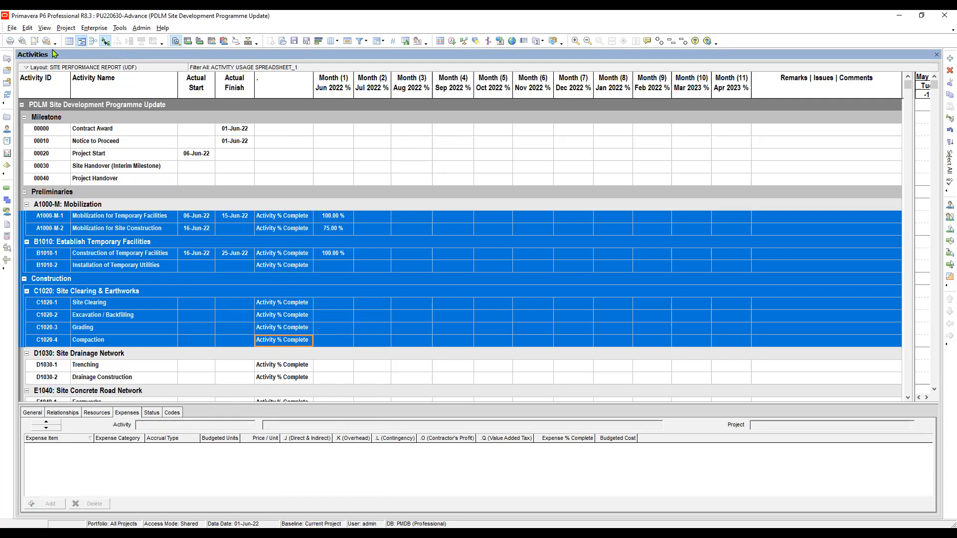
Open the print preview of the site performance report layout
{"action": "left_click", "coordinate": [21, 41]}
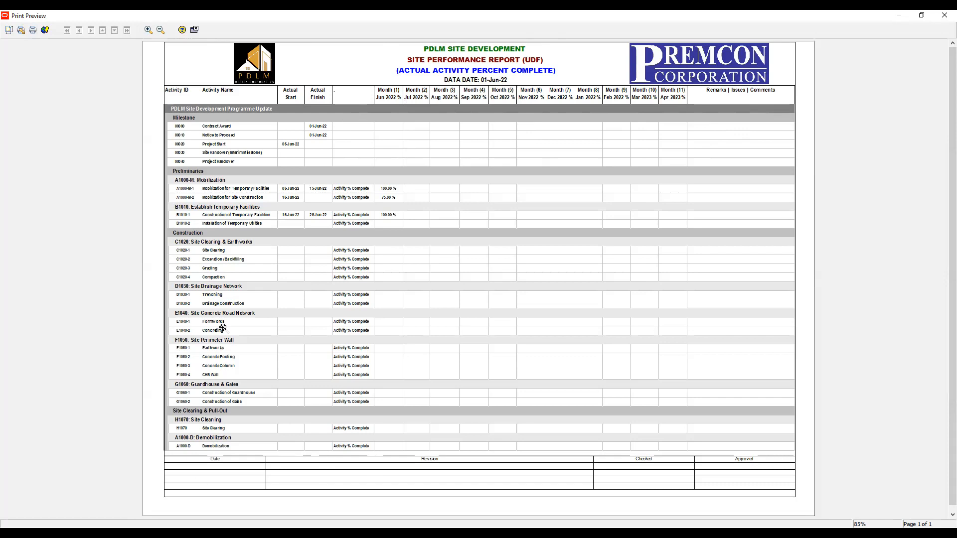
Close the print preview and return to the activity table of the site performance report layout
{"action": "left_click", "coordinate": [195, 30]}
{"action": "left_click", "coordinate": [377, 171]}
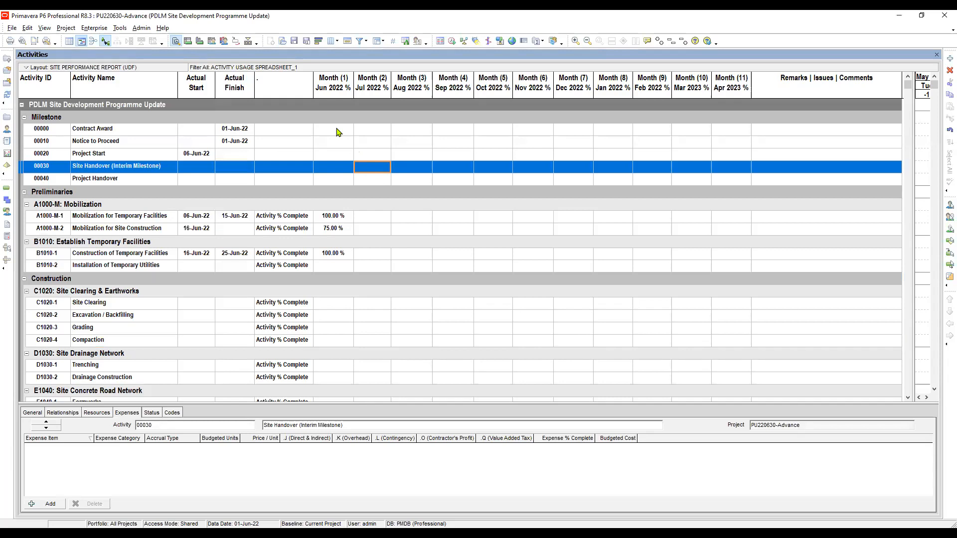
{"action": "left_click", "coordinate": [335, 180]}
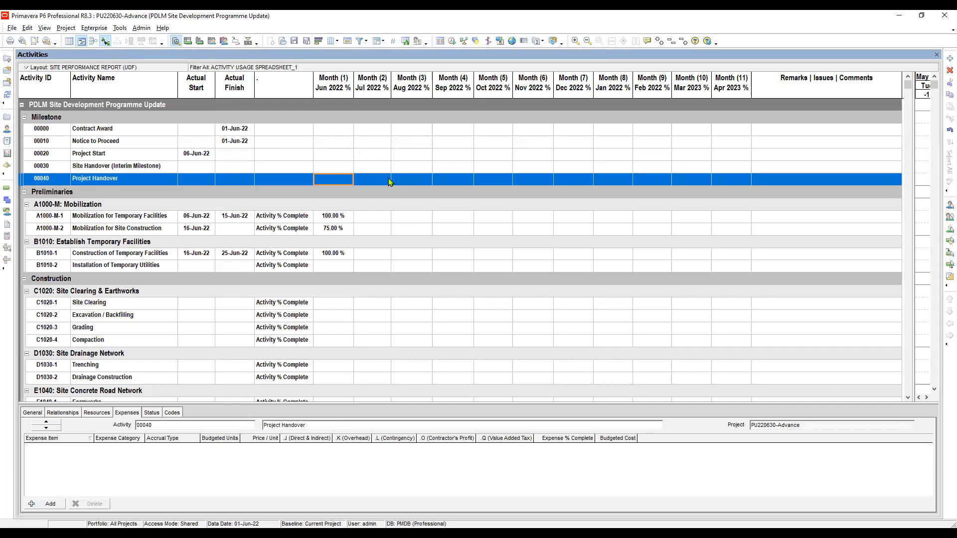
Review the actual dates, dot-column labels and Month (1) Jun 2022 % values of the Mobilization and Establish Temporary Facilities activities
{"action": "left_click", "coordinate": [338, 217]}
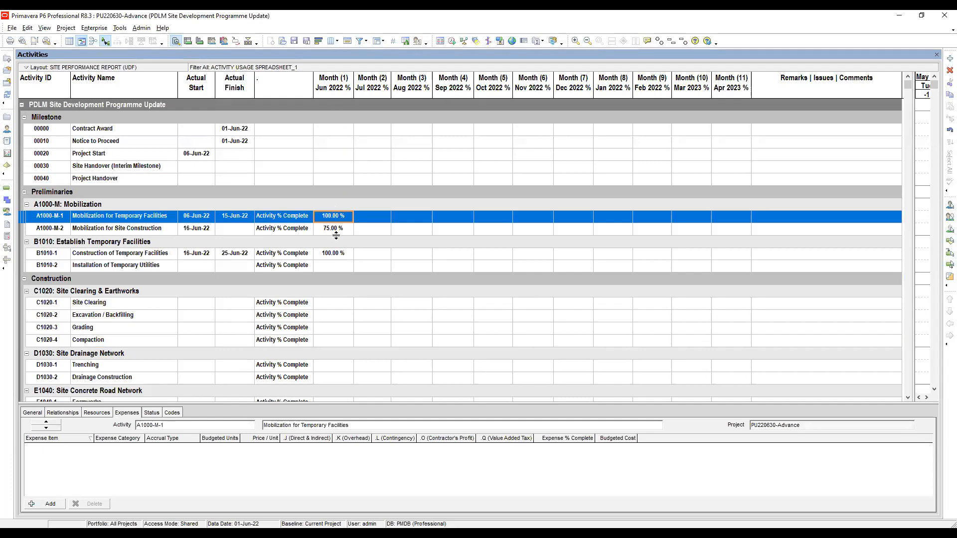
{"action": "left_click", "coordinate": [337, 231]}
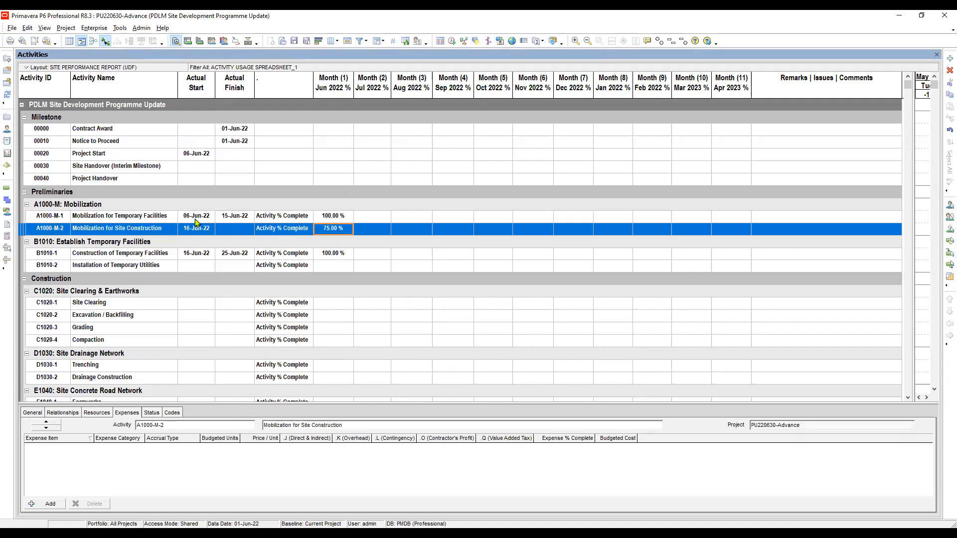
{"action": "left_click", "coordinate": [229, 218]}
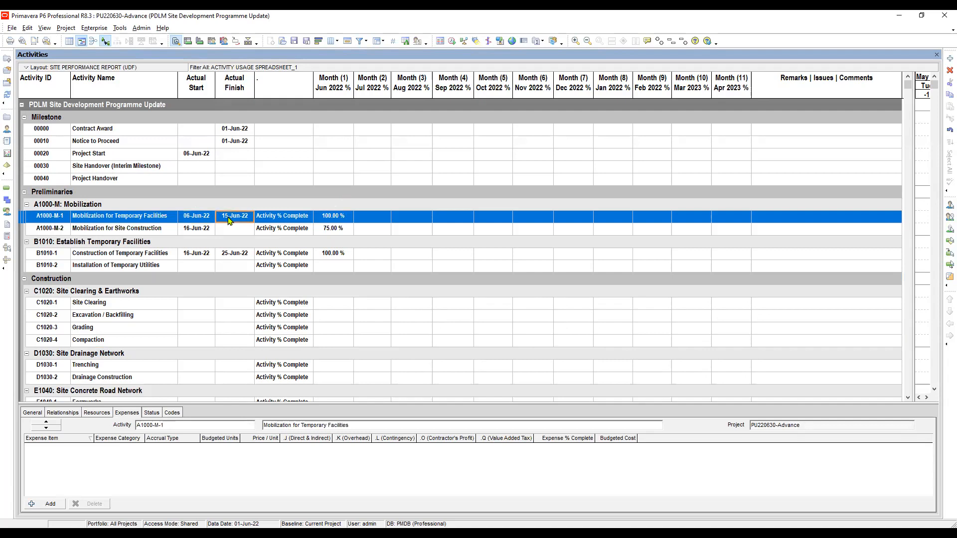
{"action": "left_click", "coordinate": [333, 220]}
{"action": "left_click", "coordinate": [334, 230]}
{"action": "left_click", "coordinate": [333, 252]}
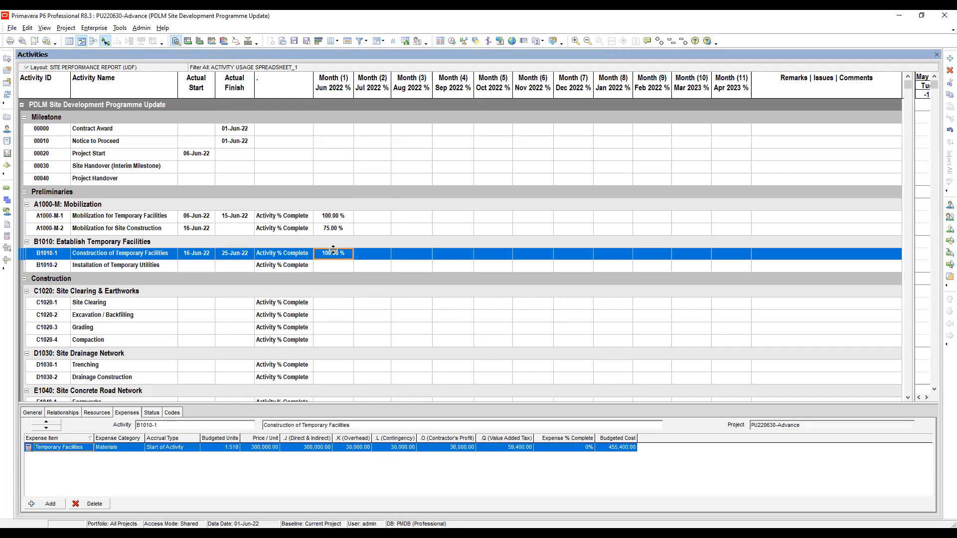
{"action": "scroll", "coordinate": [332, 243], "scroll_direction": "down", "scroll_amount": 2}
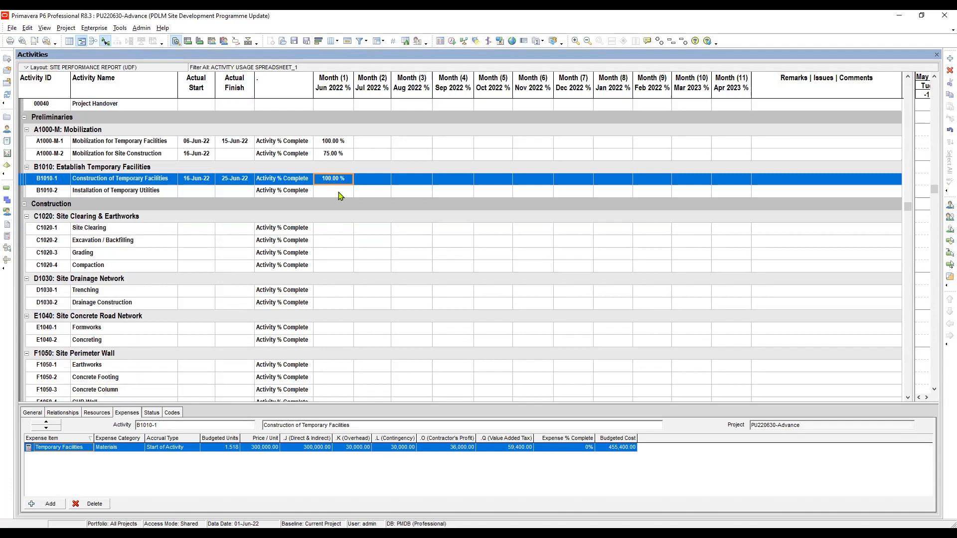
{"action": "left_click", "coordinate": [298, 193]}
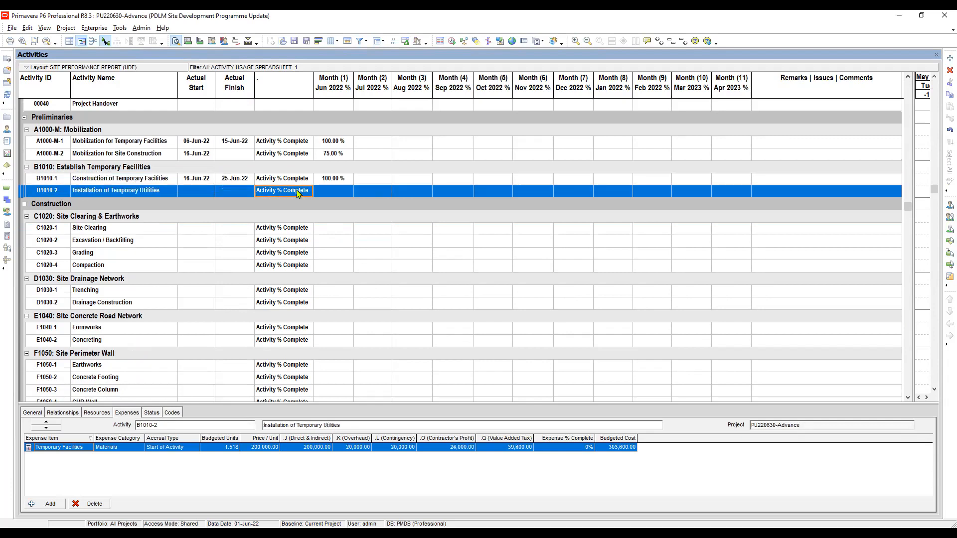
{"action": "left_click", "coordinate": [286, 180]}
{"action": "left_click", "coordinate": [289, 192]}
{"action": "left_click", "coordinate": [294, 179]}
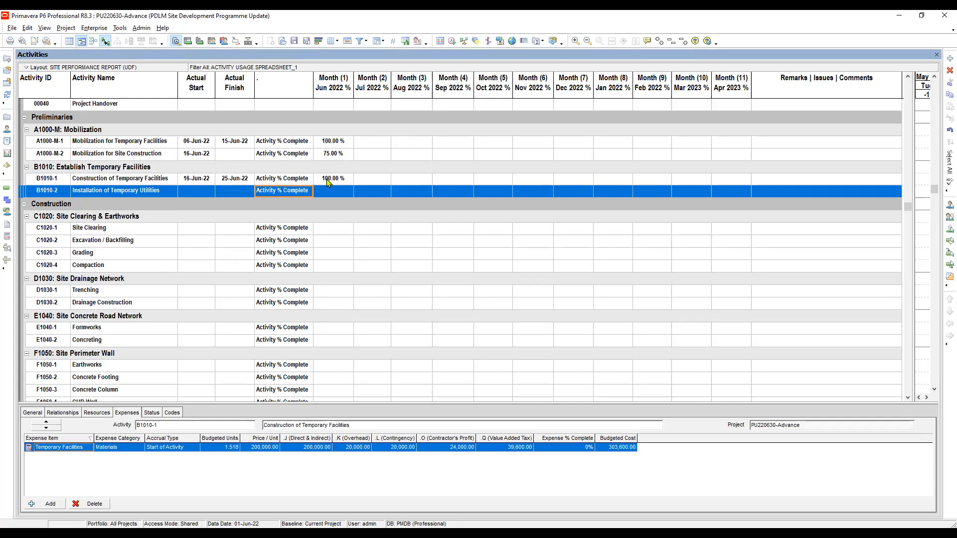
{"action": "left_click", "coordinate": [293, 193]}
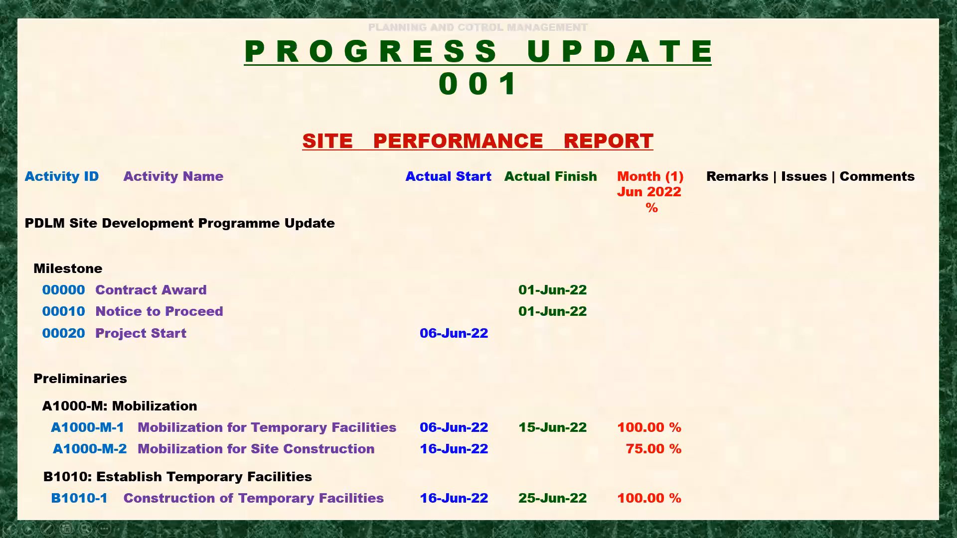
{"action": "key", "text": "Right"}
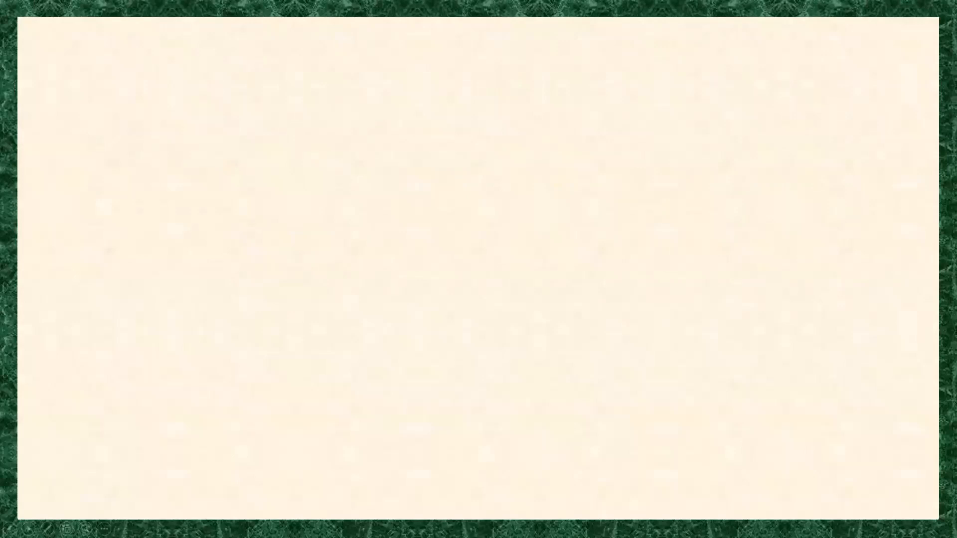
{"action": "left_click", "coordinate": [741, 157]}
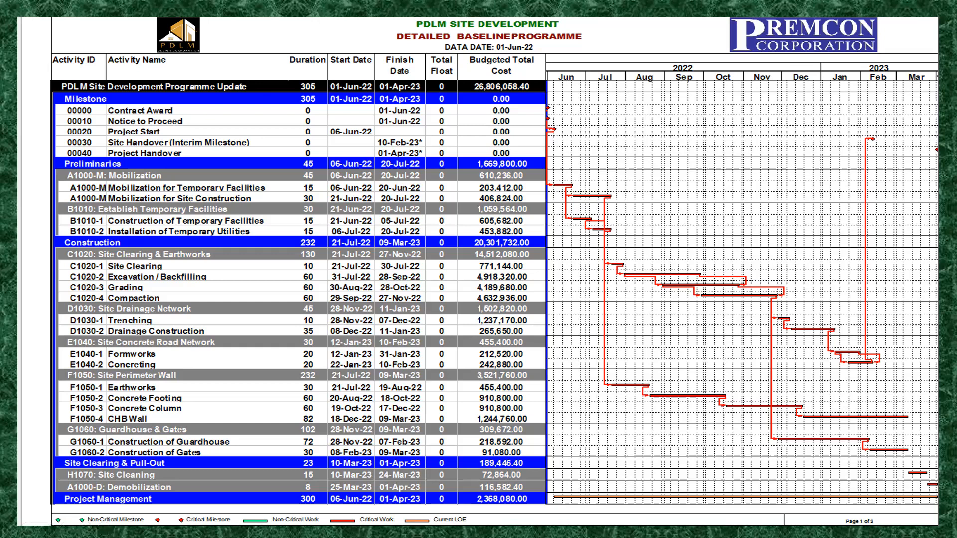
{"action": "left_click", "coordinate": [488, 146]}
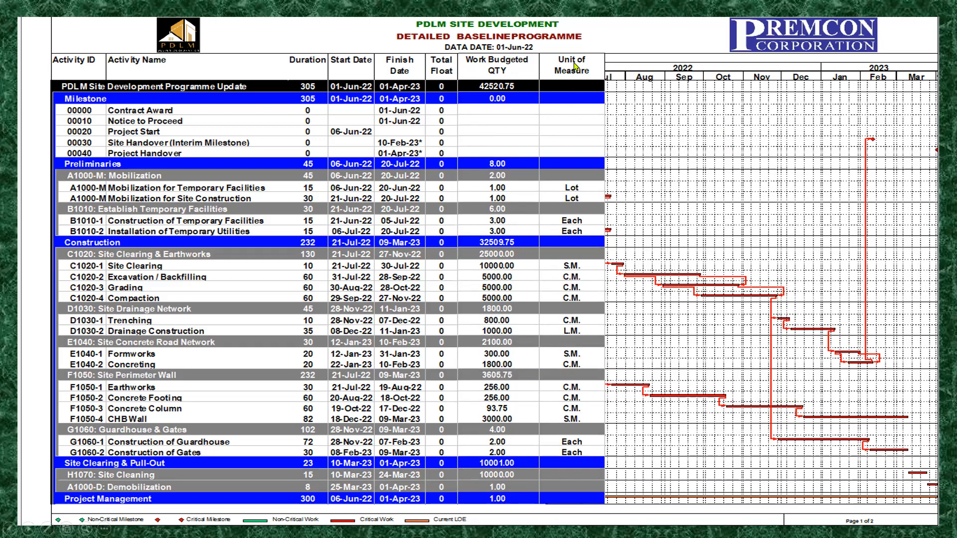
{"action": "left_click", "coordinate": [576, 159]}
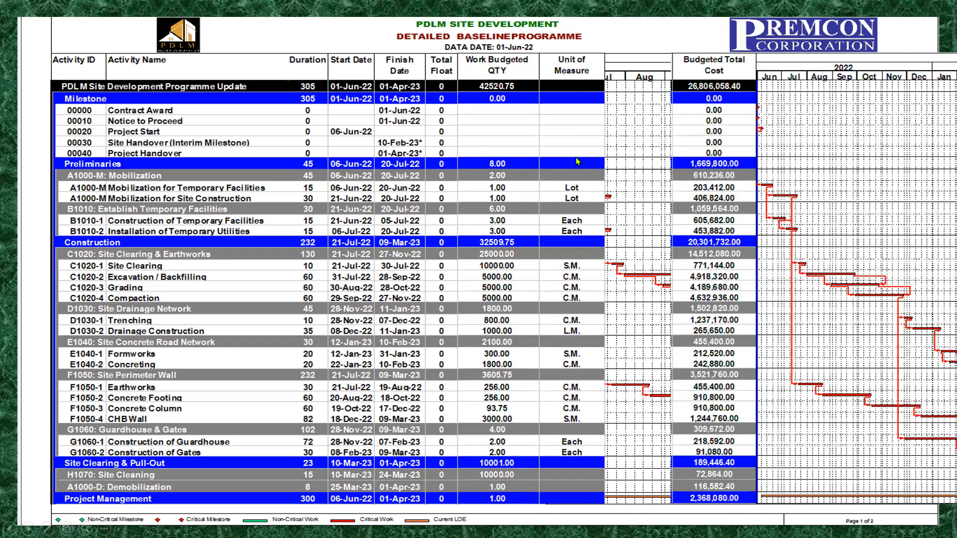
{"action": "left_click", "coordinate": [577, 161]}
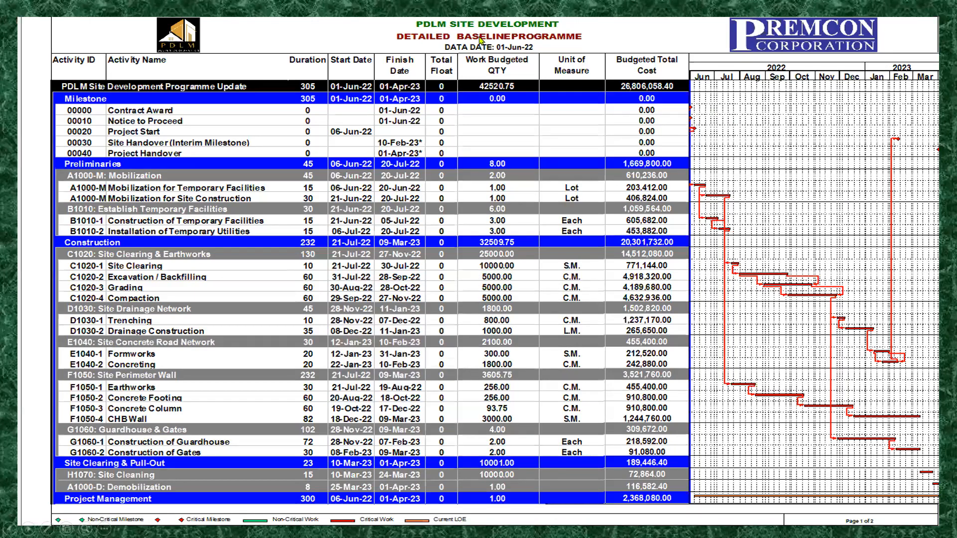
Switch to Primavera P6 and open the enterprise User Defined Fields for activities
{"action": "key", "text": "alt+Tab"}
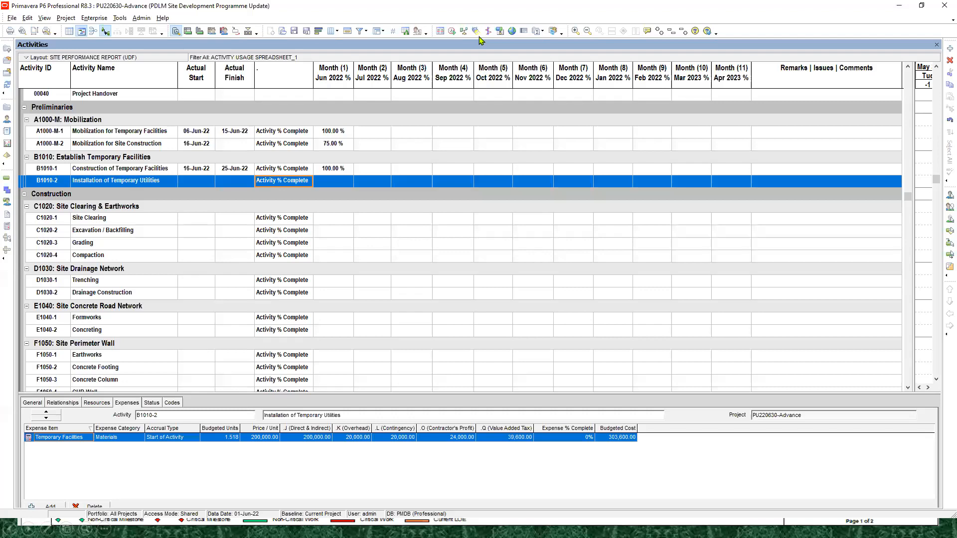
{"action": "key", "text": "alt+Tab"}
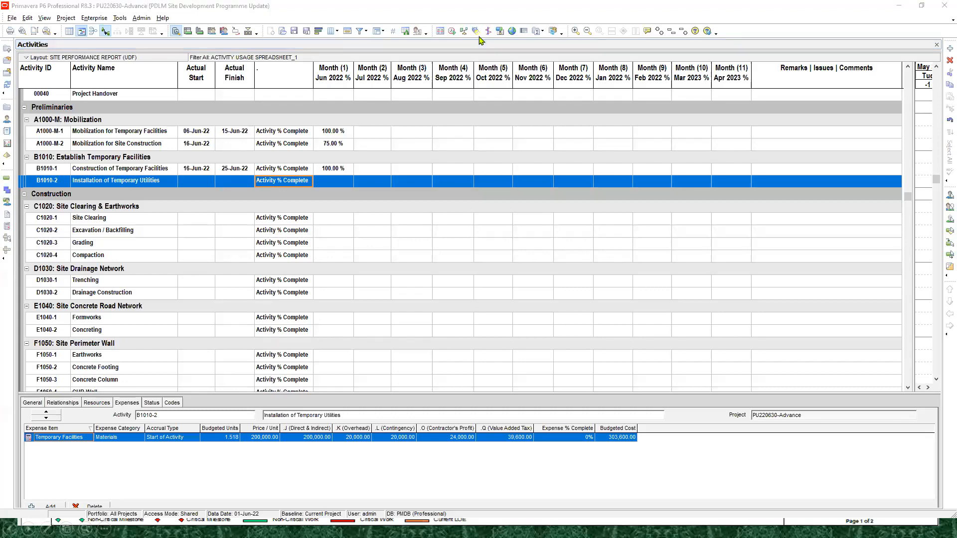
{"action": "key", "text": "alt+Tab"}
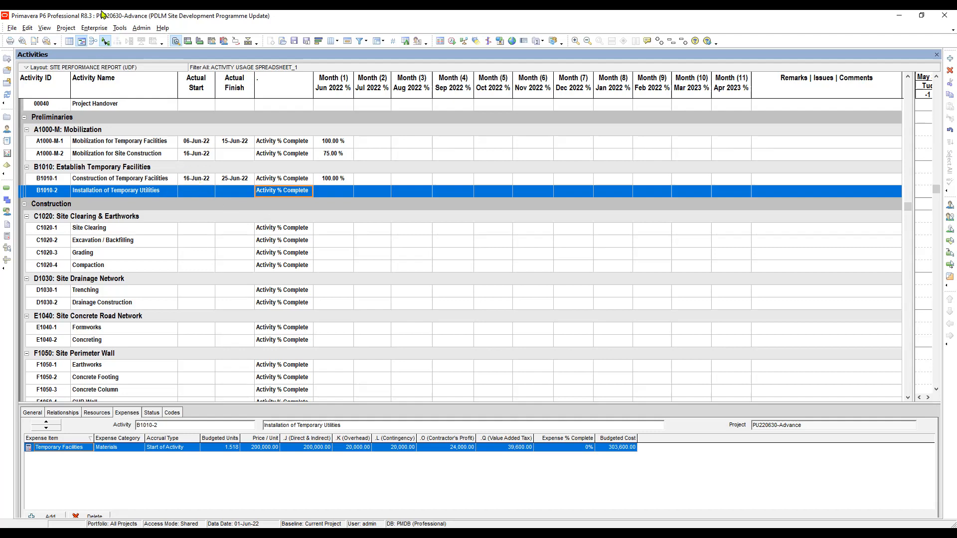
{"action": "left_click", "coordinate": [94, 29]}
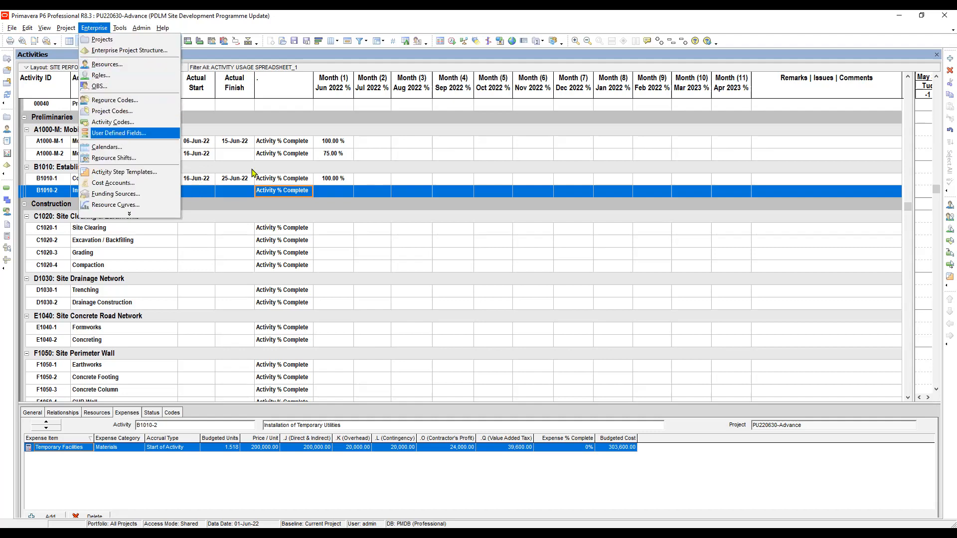
{"action": "key", "text": "Return"}
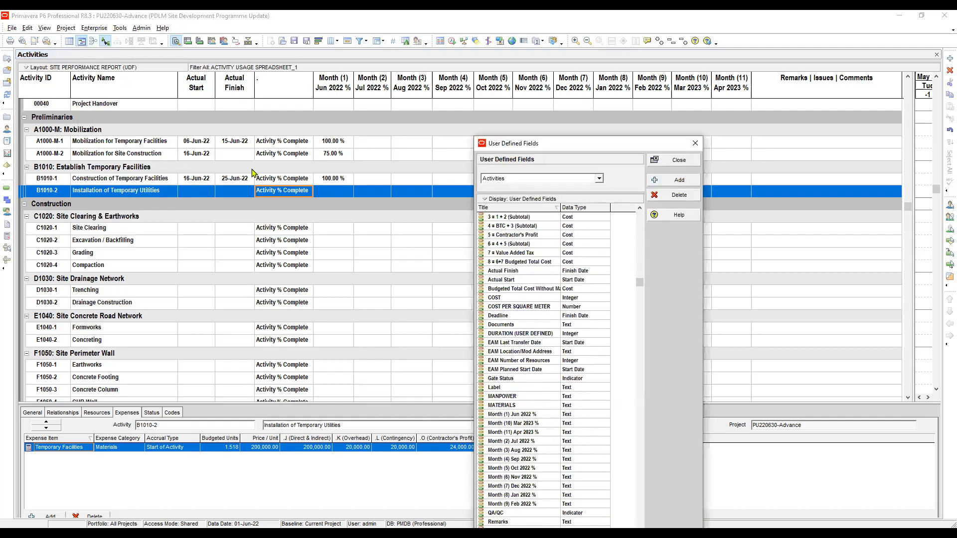
Look through the activity user defined fields, including the monthly percentage fields and their data types
{"action": "scroll", "coordinate": [252, 173], "scroll_direction": "down", "scroll_amount": 1}
{"action": "scroll", "coordinate": [253, 173], "scroll_direction": "down", "scroll_amount": 1}
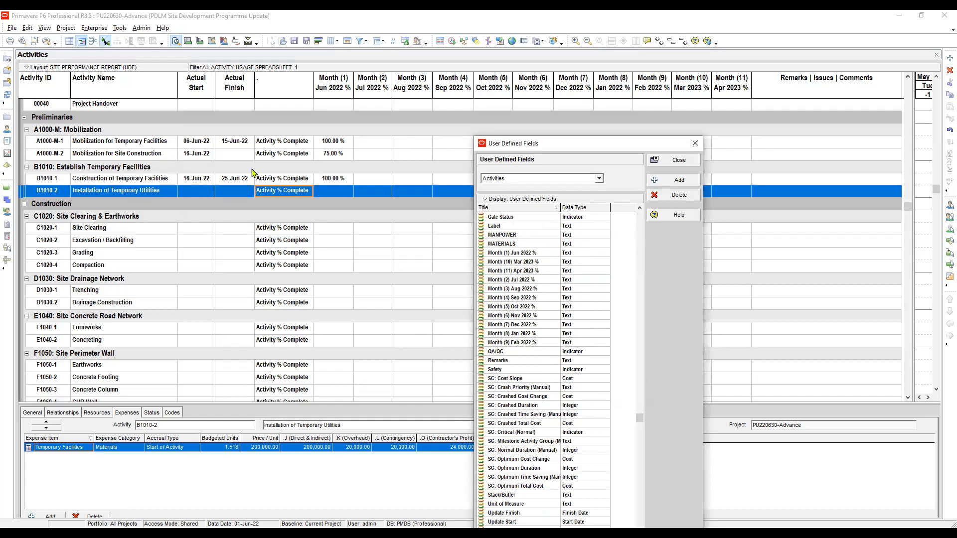
{"action": "scroll", "coordinate": [251, 173], "scroll_direction": "up", "scroll_amount": 2}
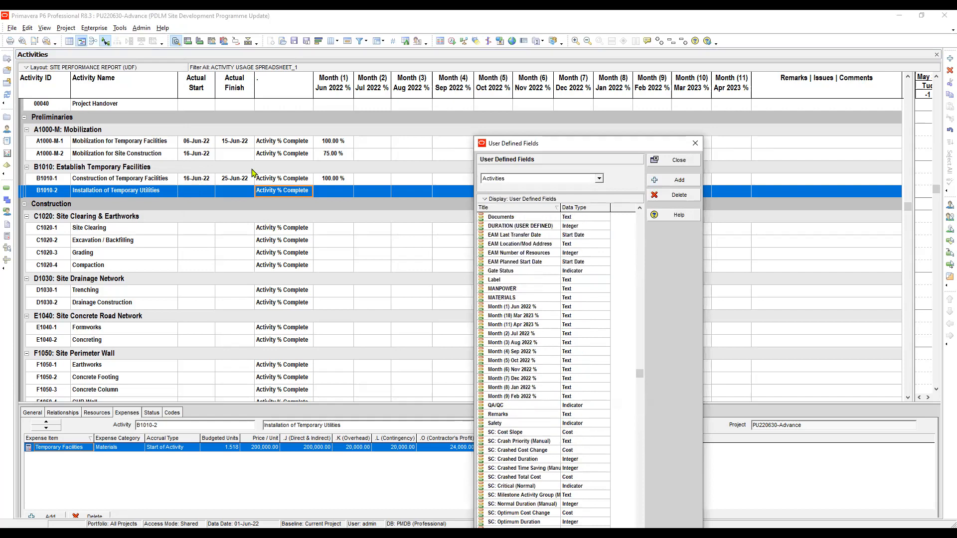
{"action": "scroll", "coordinate": [252, 173], "scroll_direction": "up", "scroll_amount": 2}
{"action": "scroll", "coordinate": [253, 173], "scroll_direction": "up", "scroll_amount": 2}
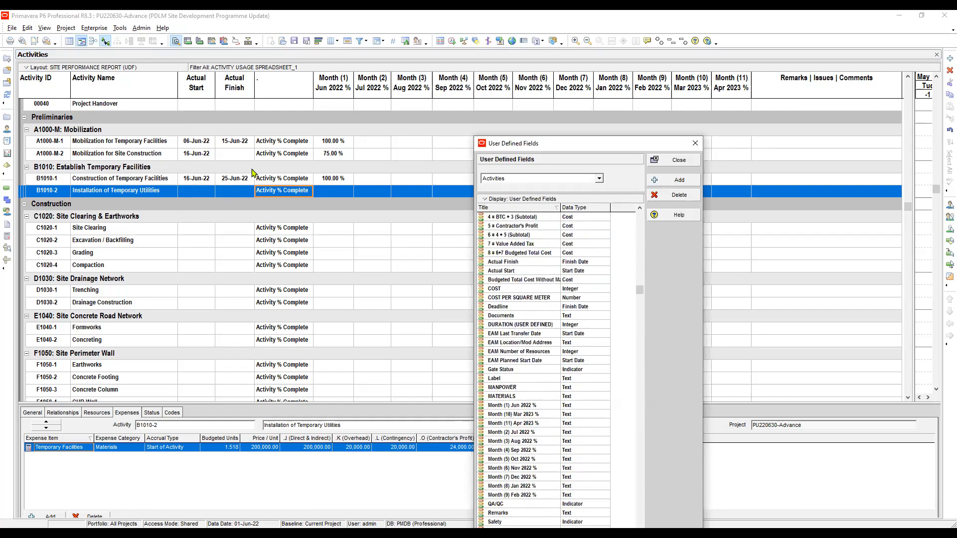
{"action": "scroll", "coordinate": [253, 173], "scroll_direction": "up", "scroll_amount": 2}
{"action": "scroll", "coordinate": [253, 173], "scroll_direction": "down", "scroll_amount": 2}
{"action": "left_click", "coordinate": [520, 325]}
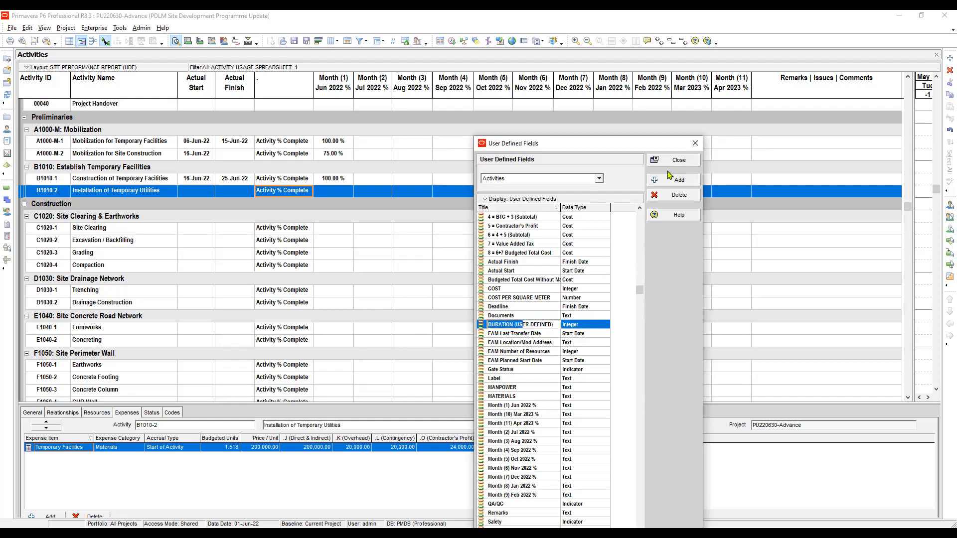
Find the work quantity fields at the end of the list and examine Work Actual QTY and Work Budgeted QTY
{"action": "scroll", "coordinate": [669, 175], "scroll_direction": "down", "scroll_amount": 12}
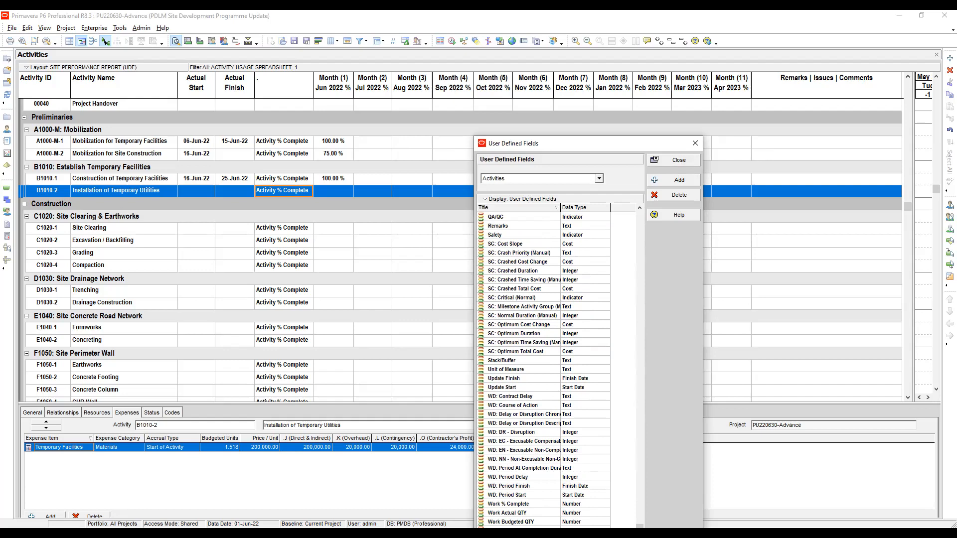
{"action": "key", "text": "Up"}
{"action": "key", "text": "Up"}
{"action": "key", "text": "Down"}
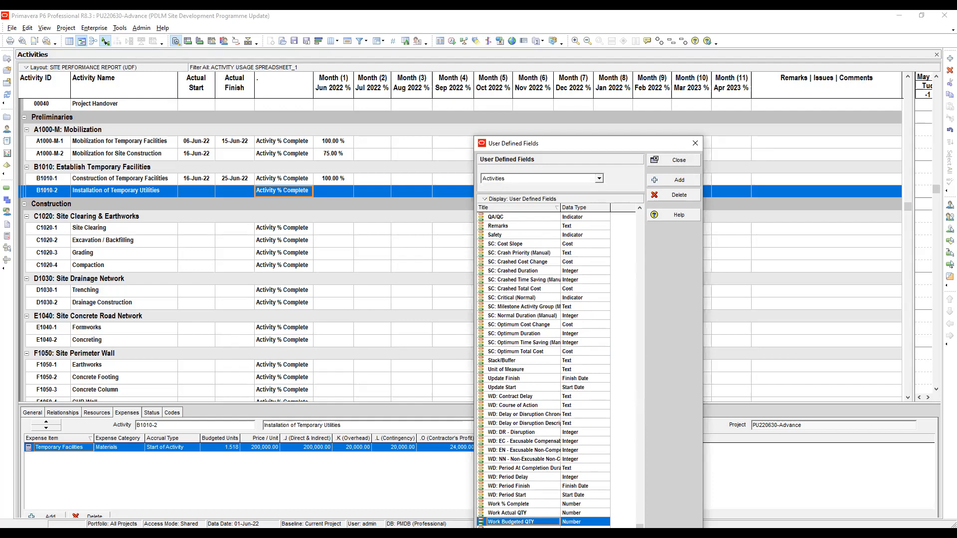
{"action": "key", "text": "Up"}
{"action": "key", "text": "Down"}
{"action": "key", "text": "Up"}
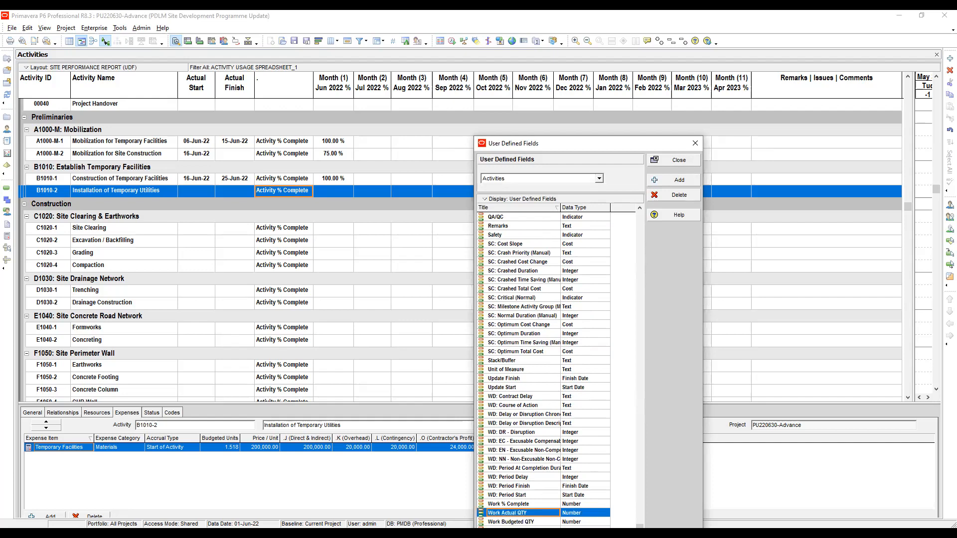
{"action": "key", "text": "Down"}
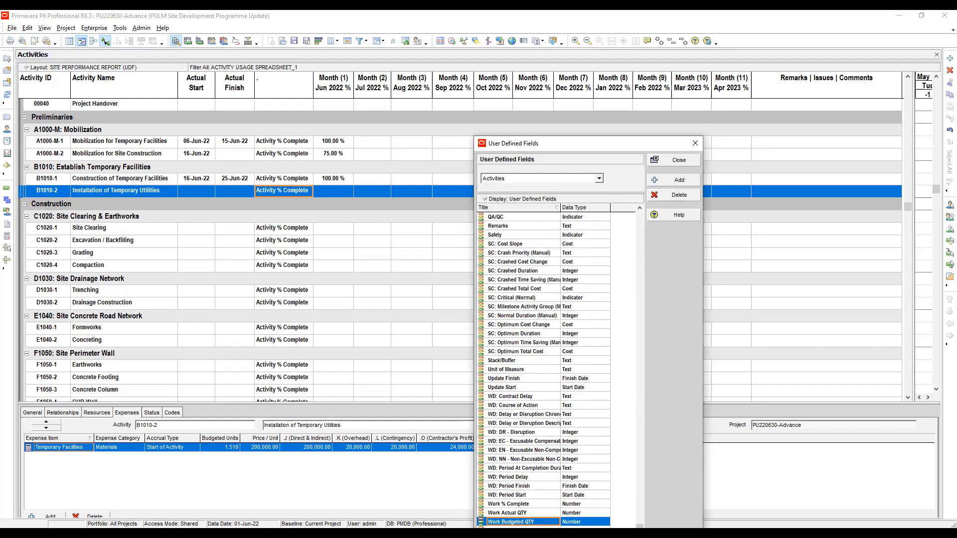
{"action": "key", "text": "Up"}
{"action": "key", "text": "Down"}
{"action": "key", "text": "Up"}
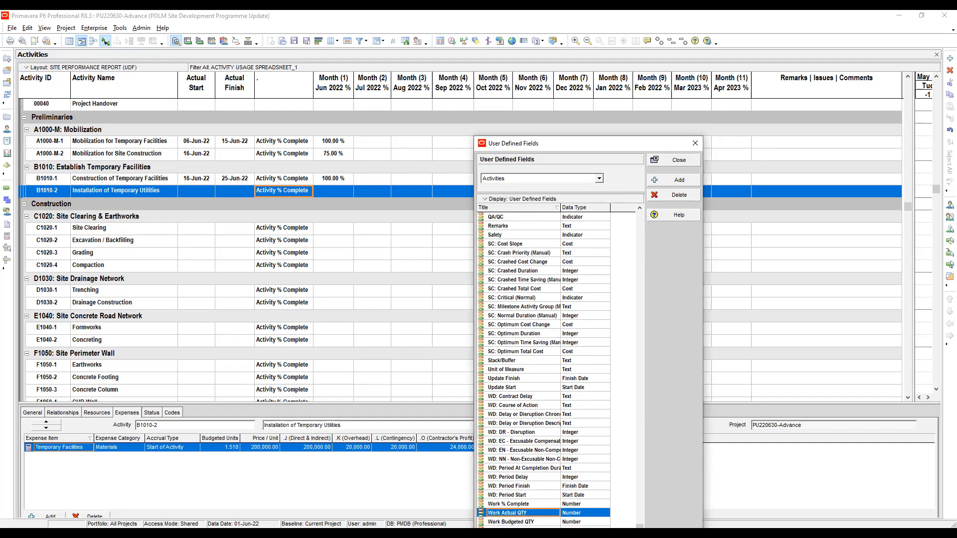
{"action": "key", "text": "Up"}
{"action": "key", "text": "Down"}
{"action": "key", "text": "Down"}
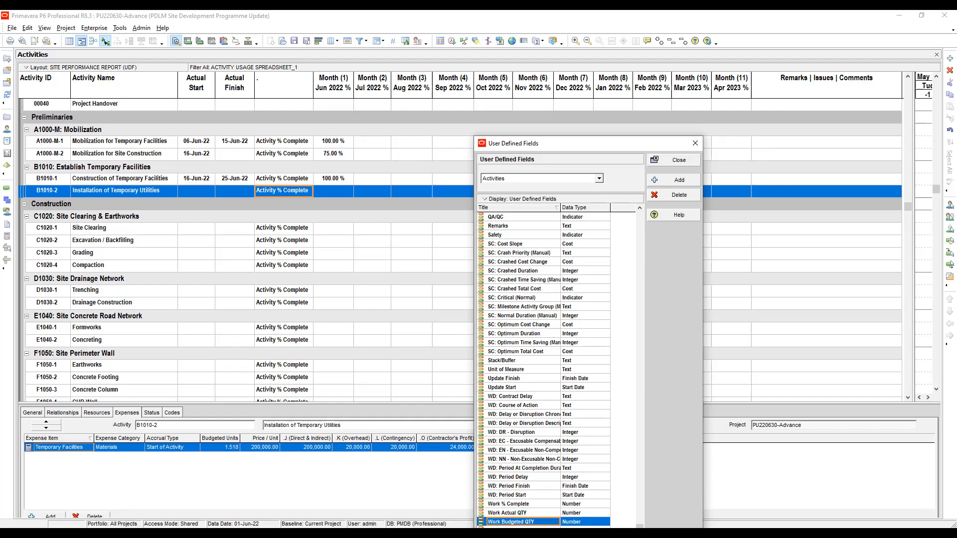
Compare the Work % Complete field with Work Actual QTY and Work Budgeted QTY, including their data types
{"action": "left_click", "coordinate": [585, 521]}
{"action": "left_click", "coordinate": [522, 513]}
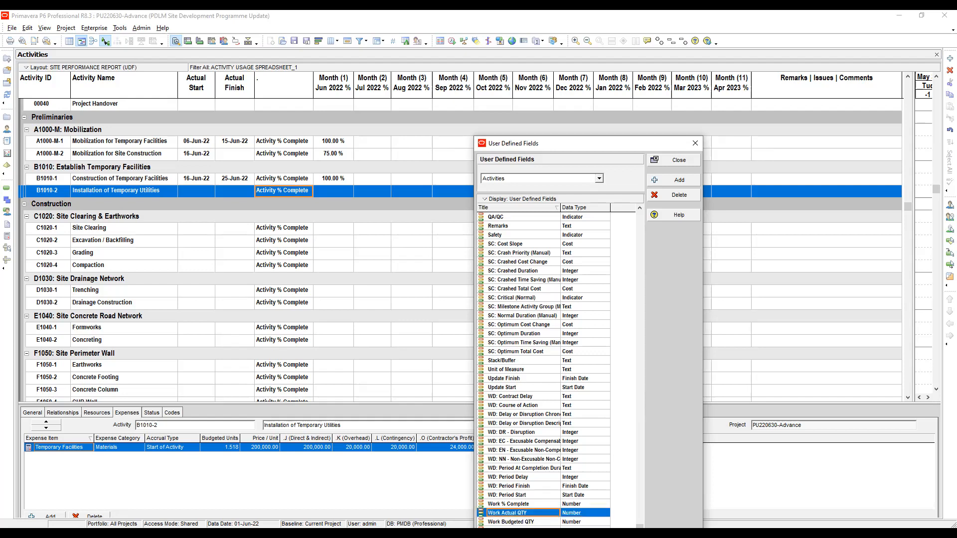
{"action": "left_click", "coordinate": [522, 504]}
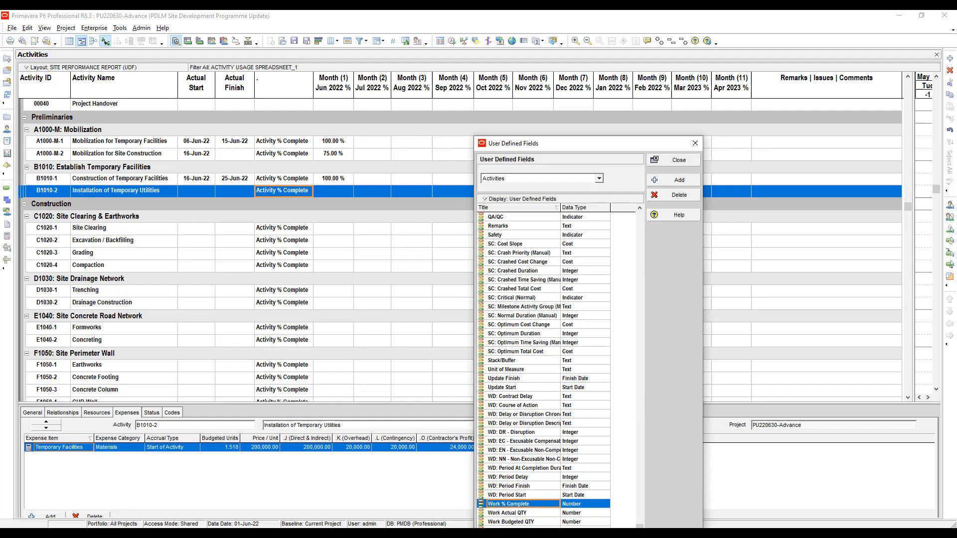
{"action": "left_click", "coordinate": [522, 513]}
{"action": "left_click", "coordinate": [522, 504]}
{"action": "left_click", "coordinate": [523, 513]}
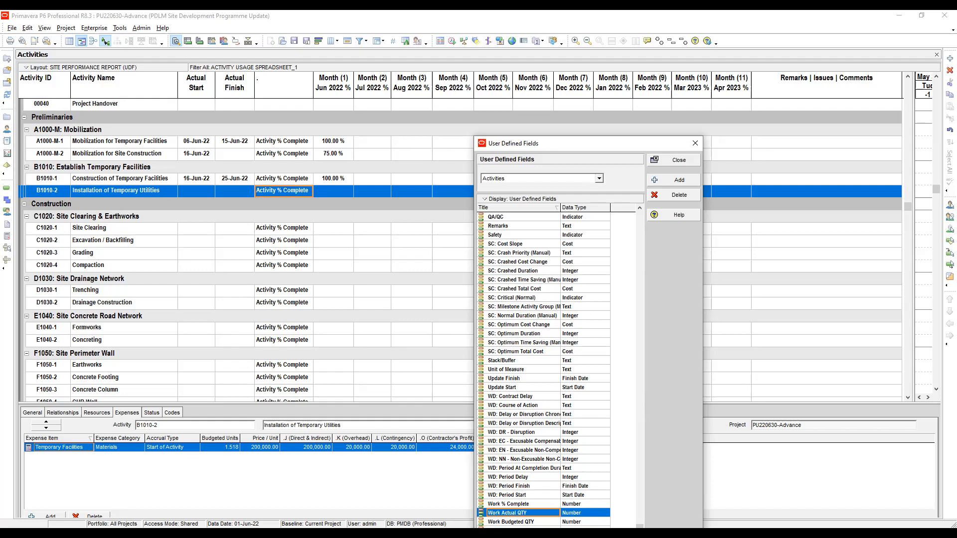
{"action": "left_click", "coordinate": [522, 522]}
{"action": "left_click", "coordinate": [522, 504]}
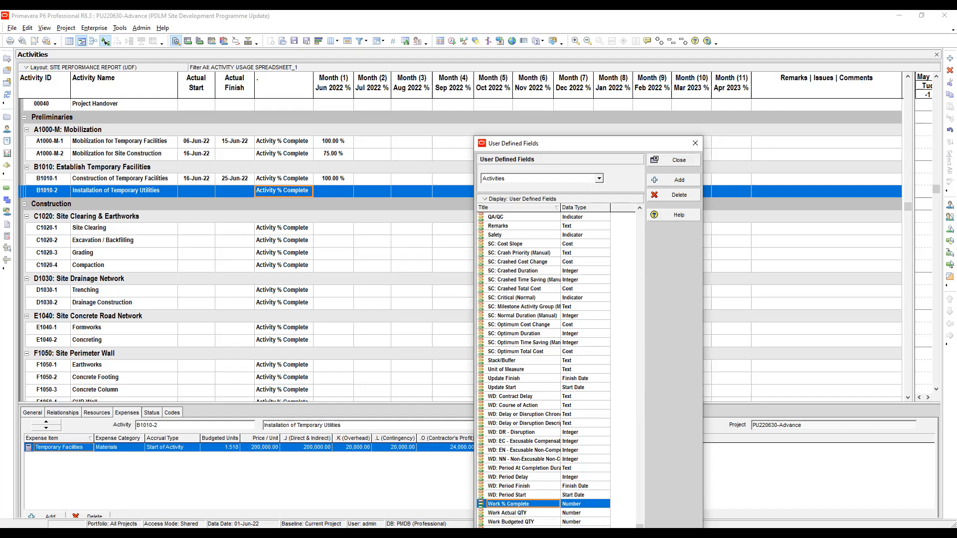
{"action": "left_click", "coordinate": [523, 513]}
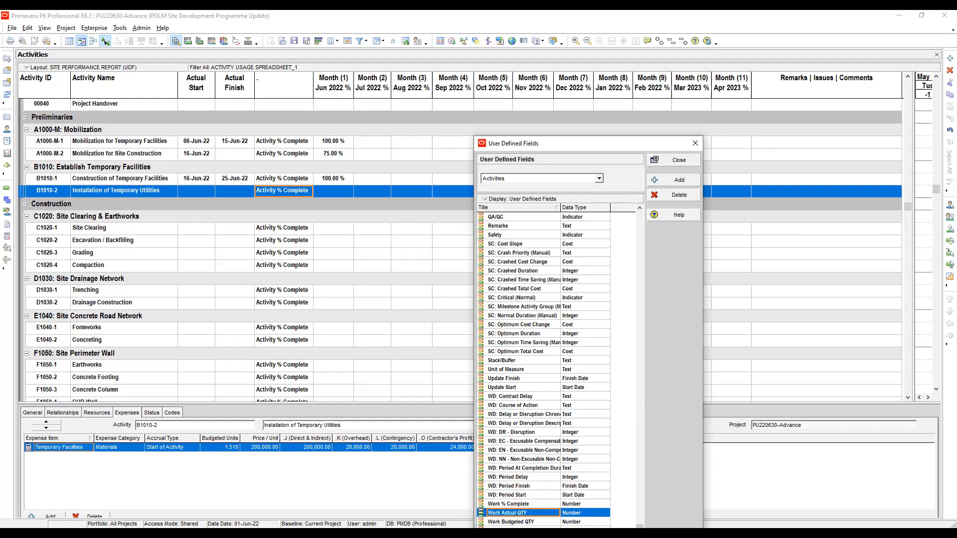
Close the User Defined Fields and examine the Activity % Complete column for the mobilization activities and the milestones above them
{"action": "left_click", "coordinate": [685, 165]}
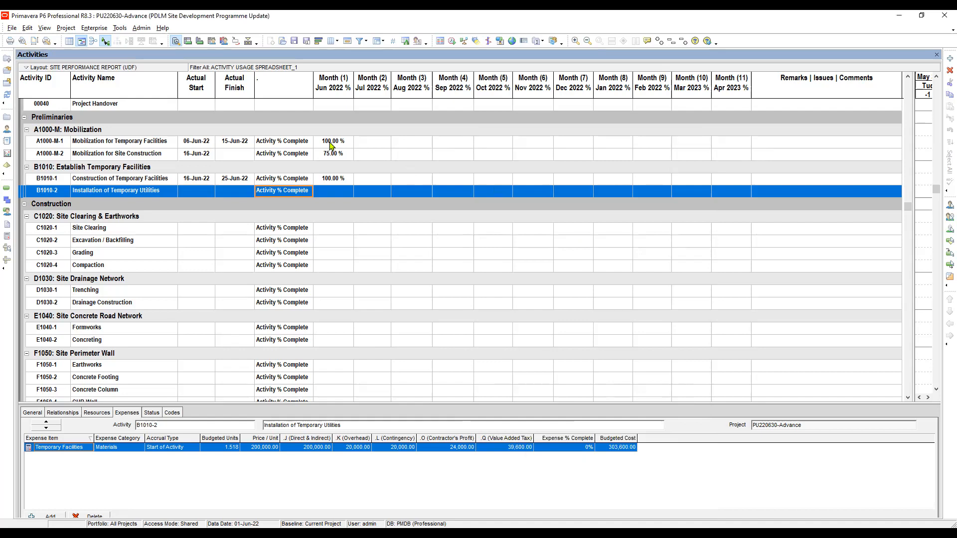
{"action": "left_click", "coordinate": [288, 143]}
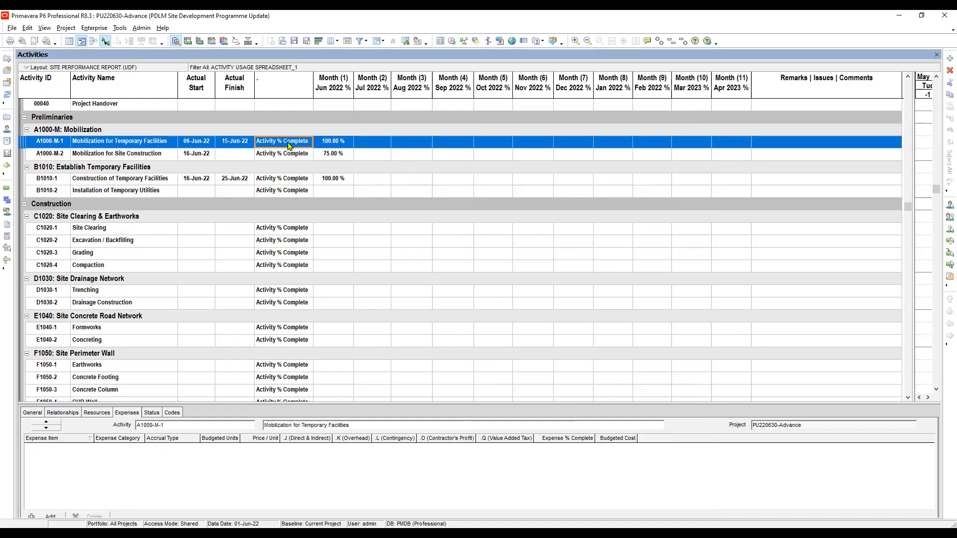
{"action": "scroll", "coordinate": [289, 146], "scroll_direction": "up", "scroll_amount": 2}
{"action": "scroll", "coordinate": [289, 146], "scroll_direction": "up", "scroll_amount": 1}
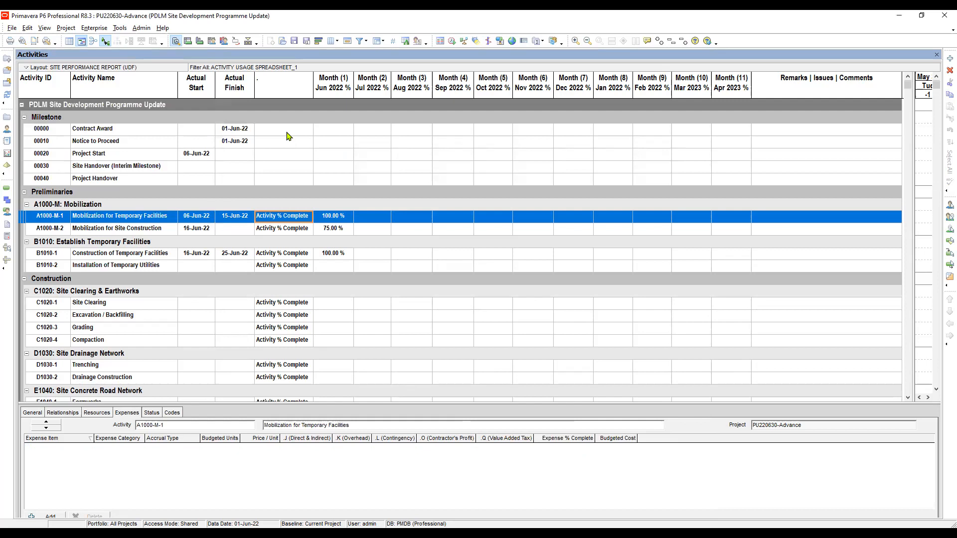
{"action": "left_click", "coordinate": [284, 130]}
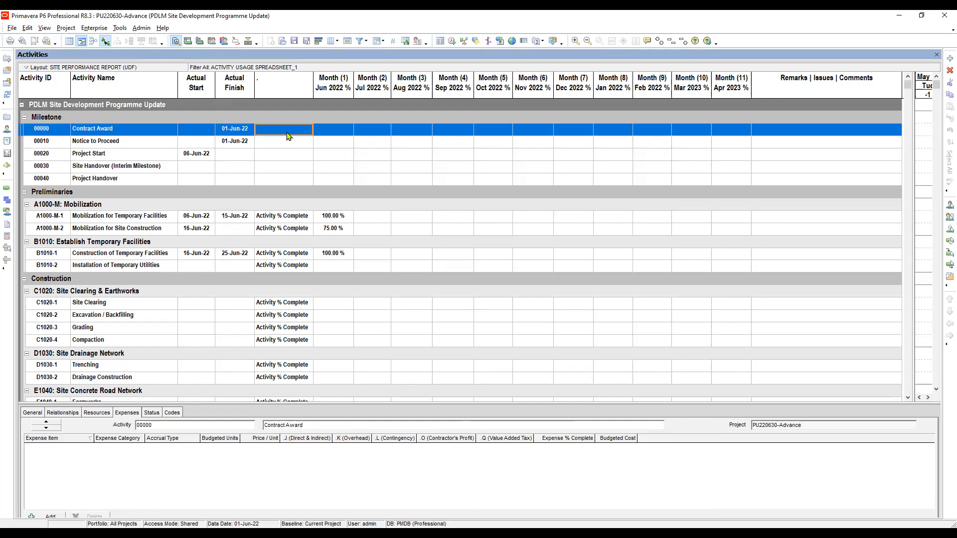
{"action": "left_click", "coordinate": [279, 145]}
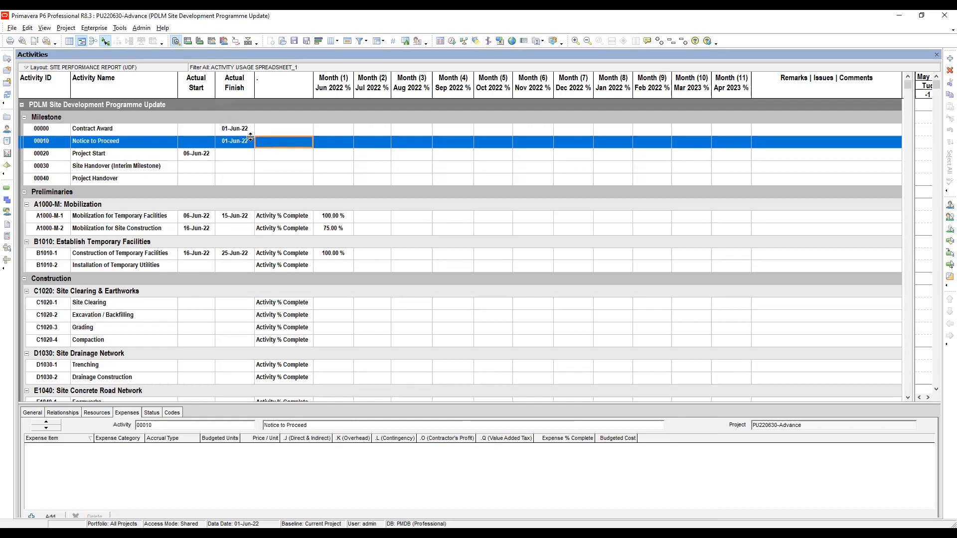
Compare the actual finish dates of the Contract Award and Notice to Proceed milestones
{"action": "left_click", "coordinate": [246, 132]}
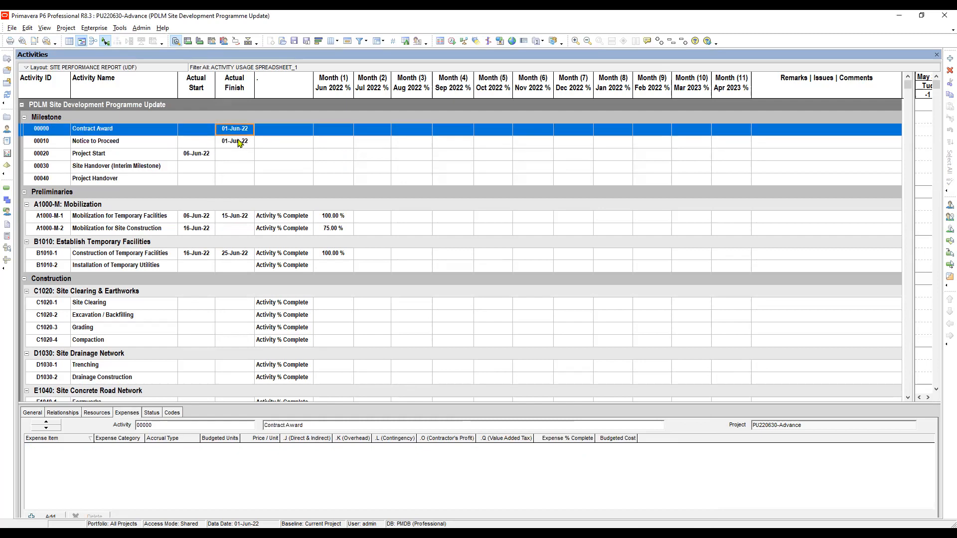
{"action": "left_click", "coordinate": [239, 144]}
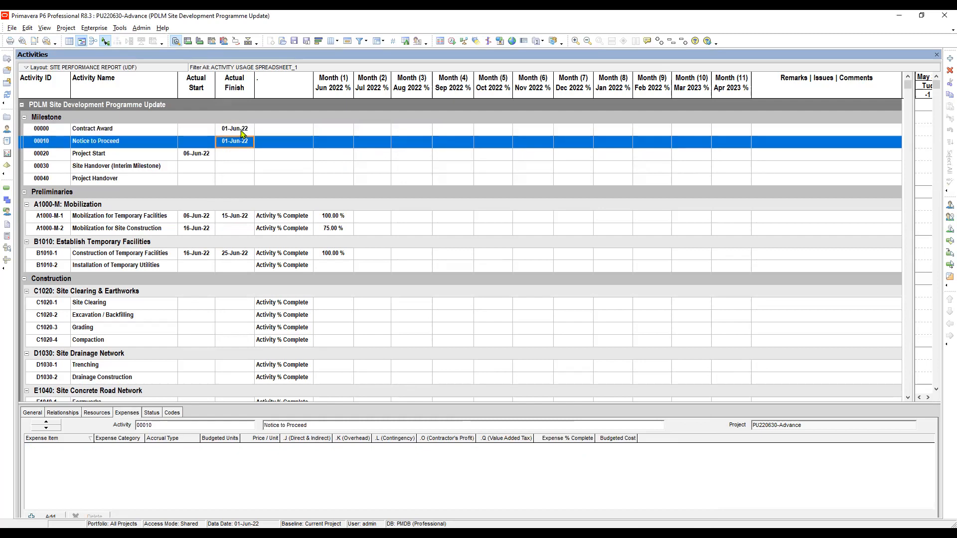
{"action": "left_click", "coordinate": [243, 133]}
{"action": "left_click", "coordinate": [243, 142]}
{"action": "left_click", "coordinate": [244, 132]}
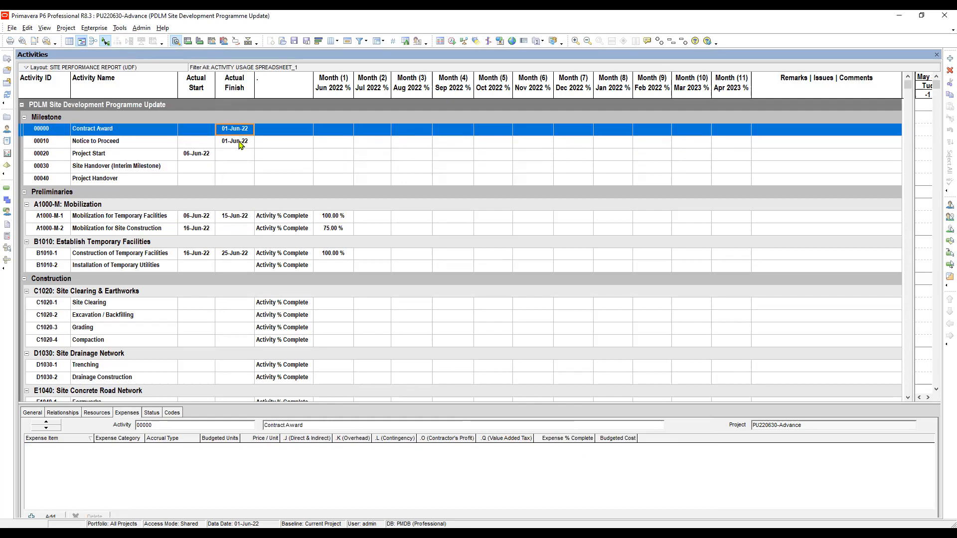
{"action": "left_click", "coordinate": [243, 143]}
{"action": "left_click", "coordinate": [240, 132]}
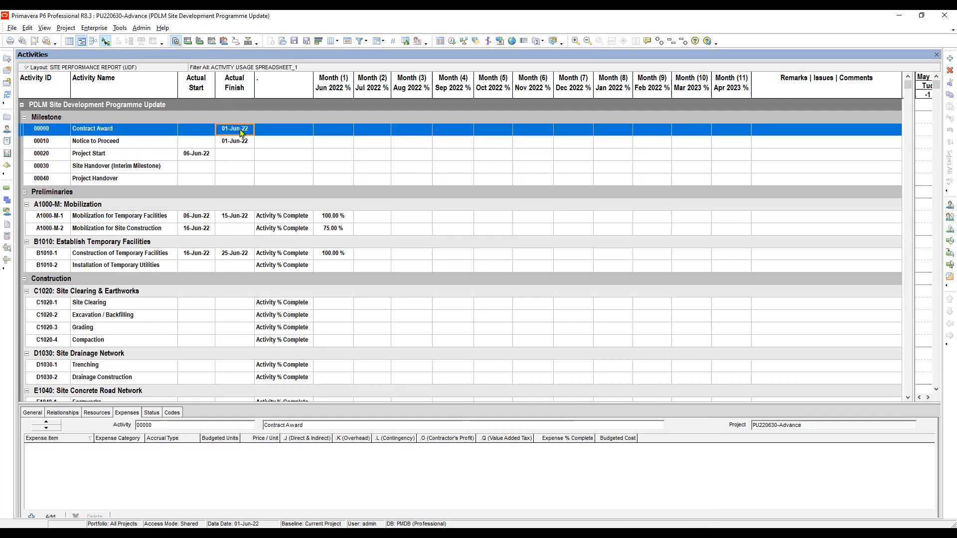
Save the changes to the current layout and apply the DETAILED BASELINE PROGRAMME layout
{"action": "left_click", "coordinate": [283, 41]}
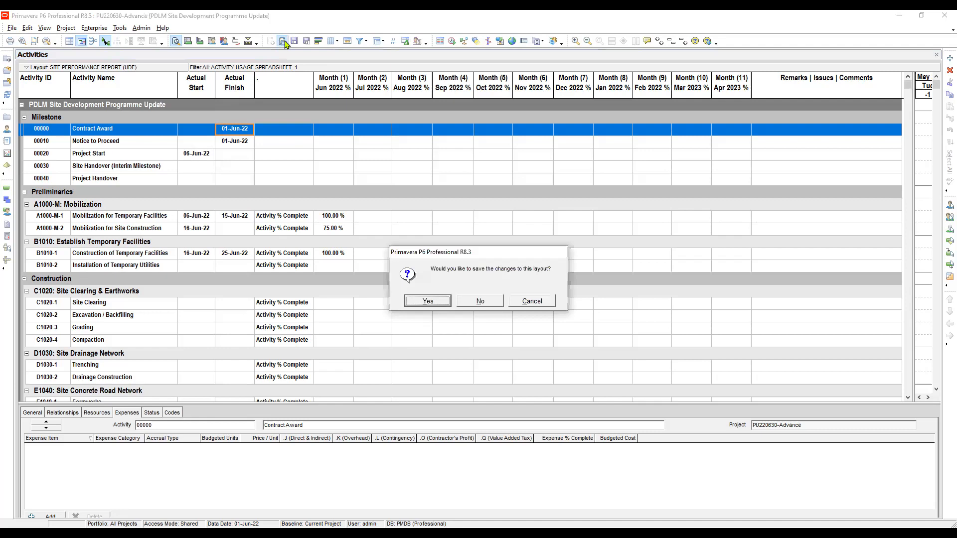
{"action": "key", "text": "Return"}
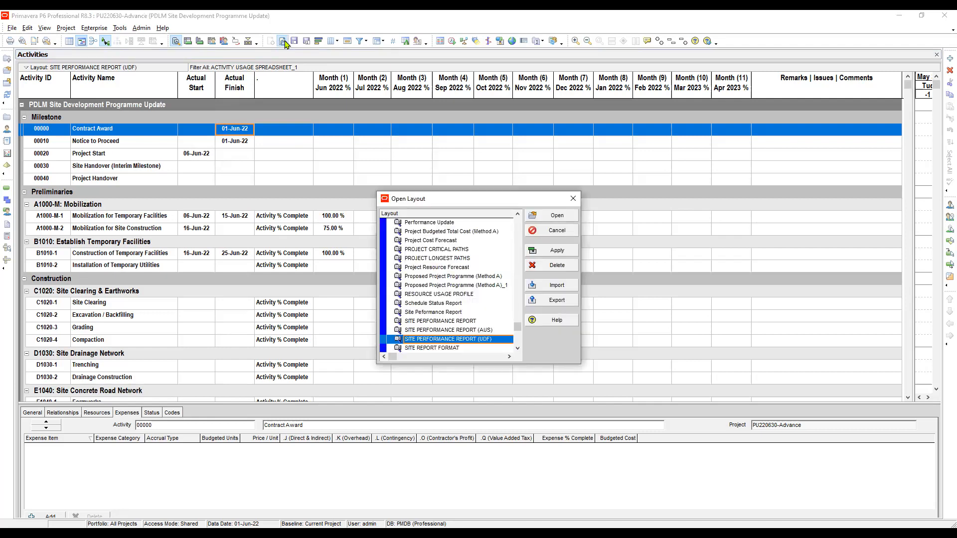
{"action": "key", "text": "p"}
{"action": "key", "text": "r"}
{"action": "scroll", "coordinate": [285, 44], "scroll_direction": "up", "scroll_amount": 2}
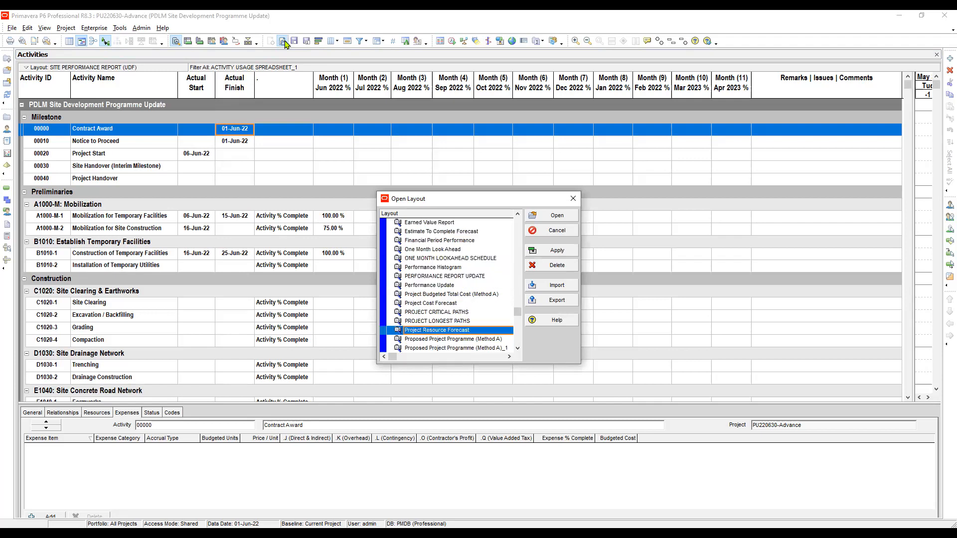
{"action": "scroll", "coordinate": [285, 45], "scroll_direction": "up", "scroll_amount": 1}
{"action": "key", "text": "d"}
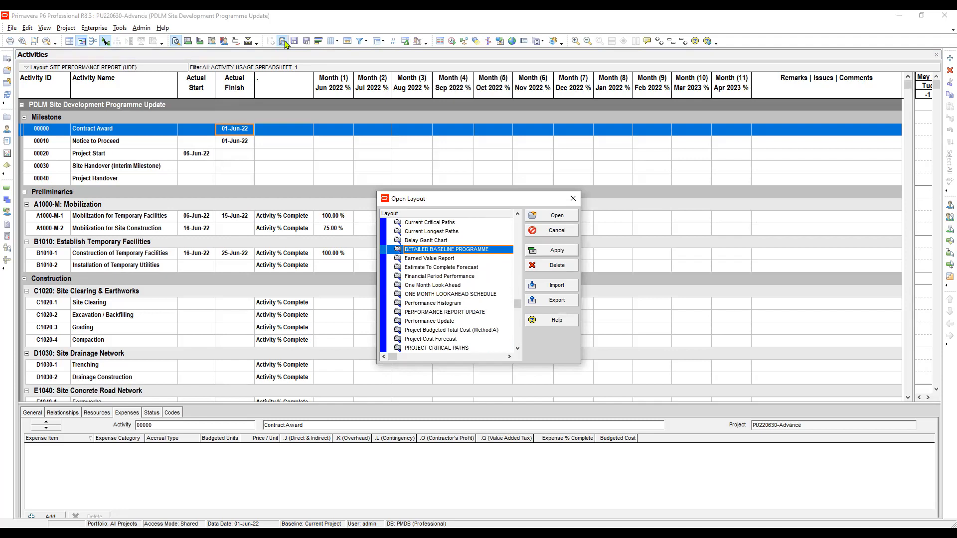
{"action": "key", "text": "alt+a"}
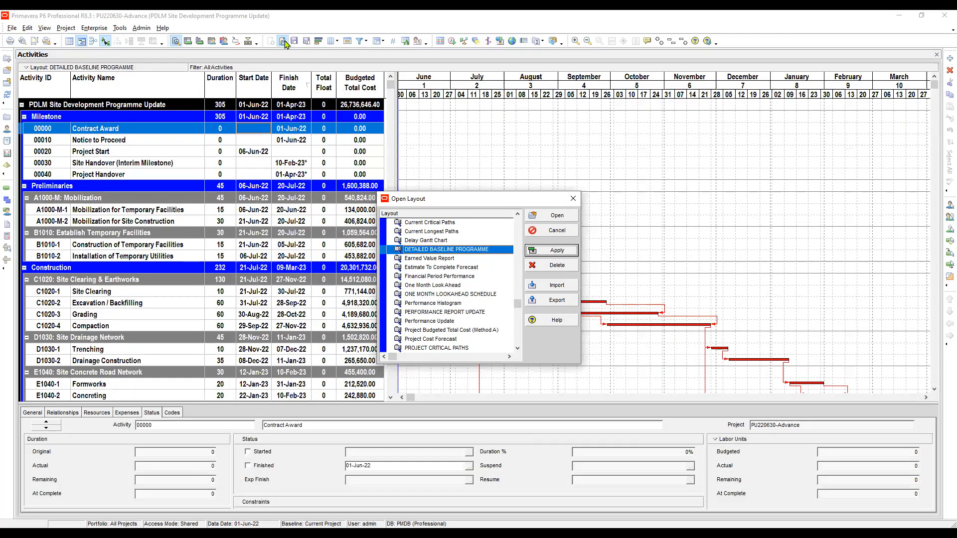
{"action": "key", "text": "Escape"}
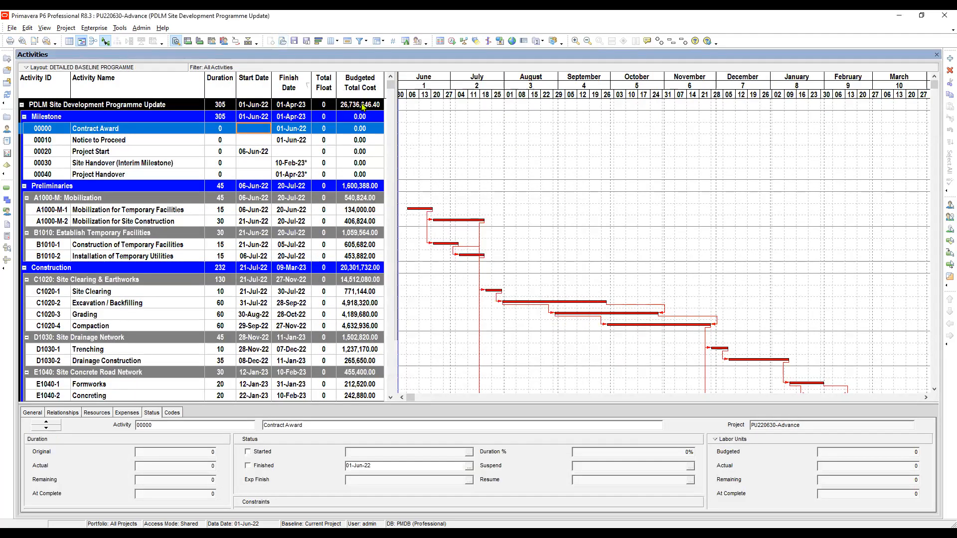
Examine the Budgeted Total Cost of the whole project and of the Contract Award and Notice to Proceed milestones
{"action": "left_click", "coordinate": [362, 106]}
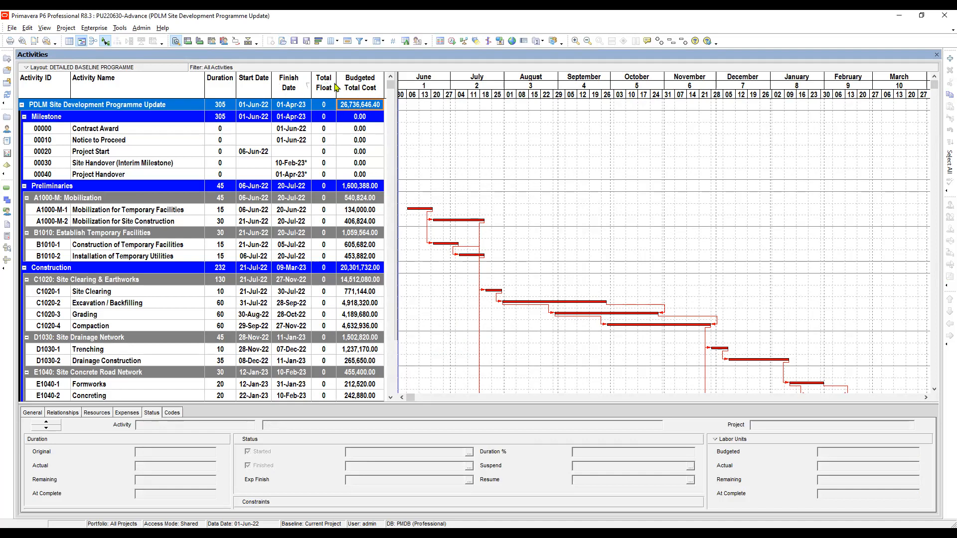
{"action": "left_click", "coordinate": [363, 128]}
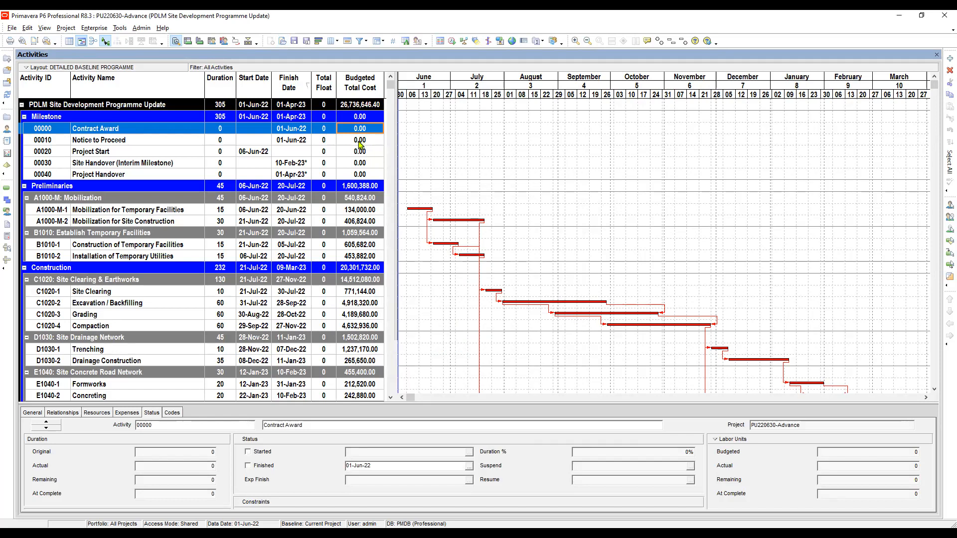
{"action": "left_click", "coordinate": [360, 140]}
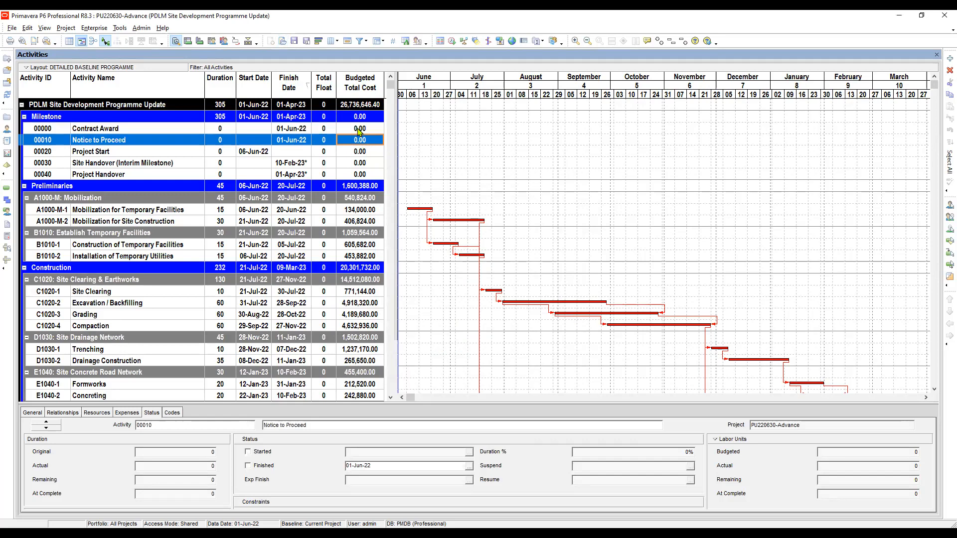
{"action": "left_click", "coordinate": [359, 130]}
{"action": "left_click", "coordinate": [358, 143]}
{"action": "left_click", "coordinate": [361, 130]}
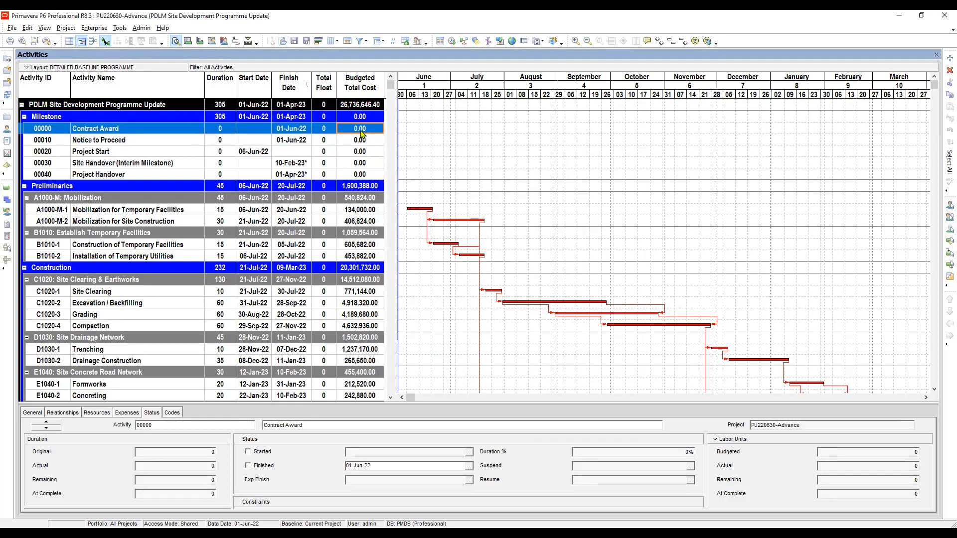
{"action": "left_click", "coordinate": [325, 130]}
Open the Units of Measure in the admin categories and look through the entries from Each to Cubic Meter
{"action": "left_click", "coordinate": [140, 28]}
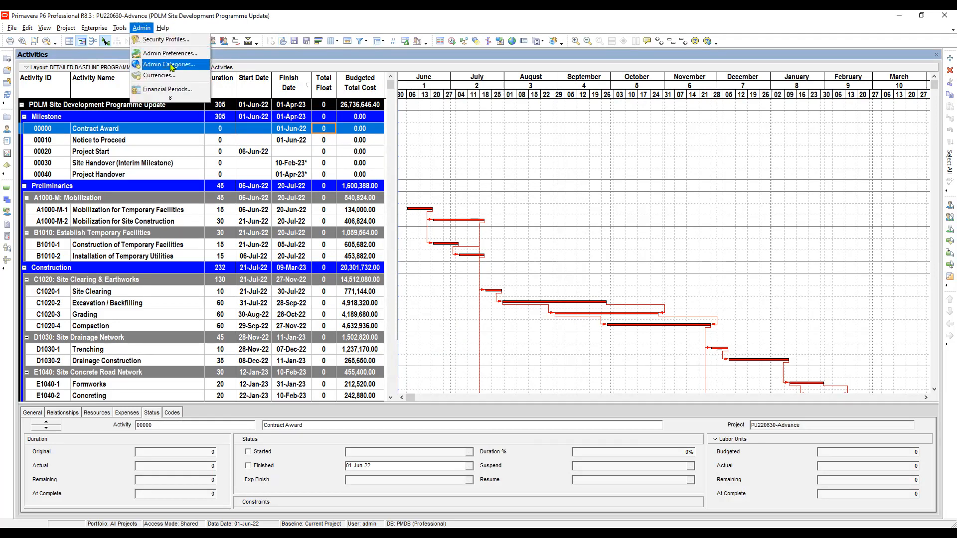
{"action": "key", "text": "Return"}
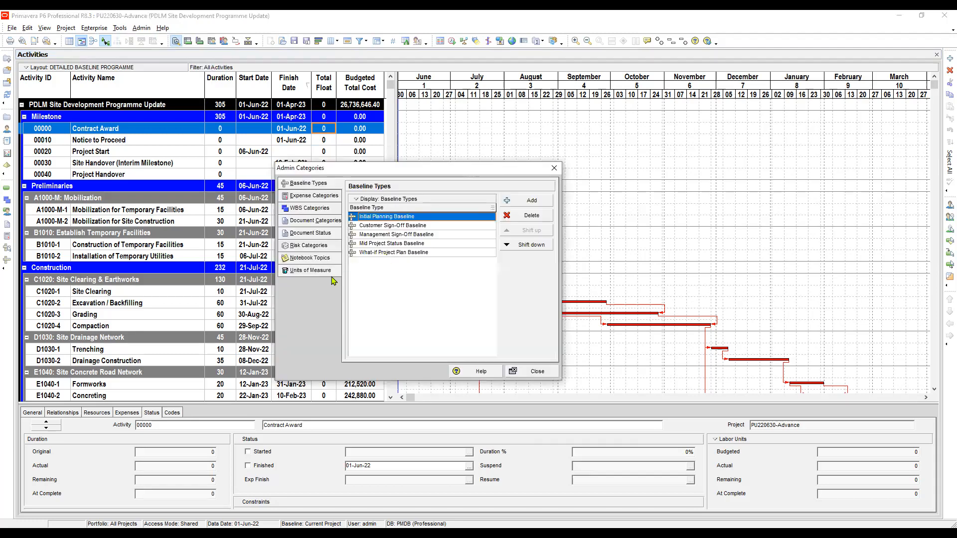
{"action": "left_click", "coordinate": [311, 272]}
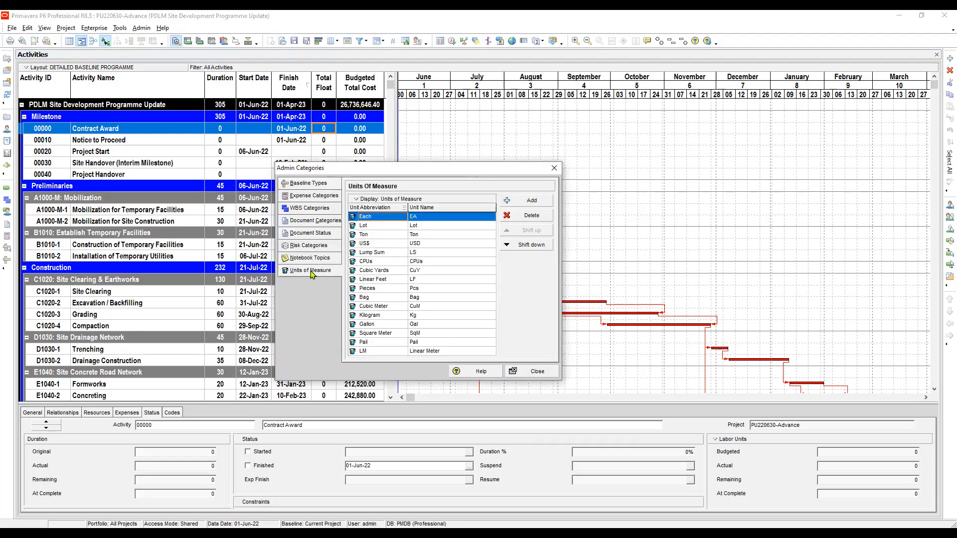
{"action": "left_click", "coordinate": [388, 228]}
{"action": "key", "text": "Up"}
{"action": "key", "text": "Down"}
{"action": "key", "text": "Down"}
{"action": "key", "text": "Down"}
{"action": "key", "text": "Down"}
{"action": "key", "text": "Down"}
{"action": "key", "text": "Down"}
{"action": "key", "text": "Down"}
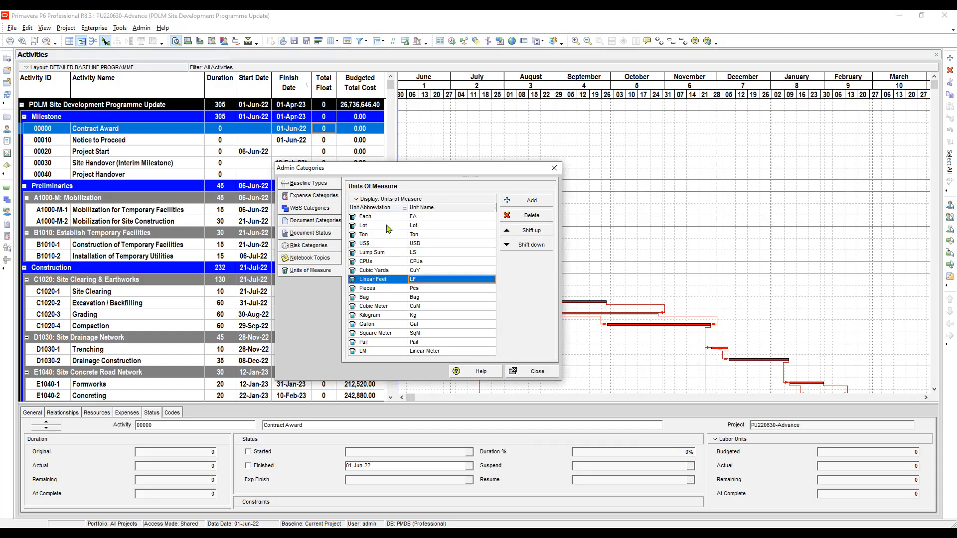
{"action": "key", "text": "Down"}
{"action": "key", "text": "Down"}
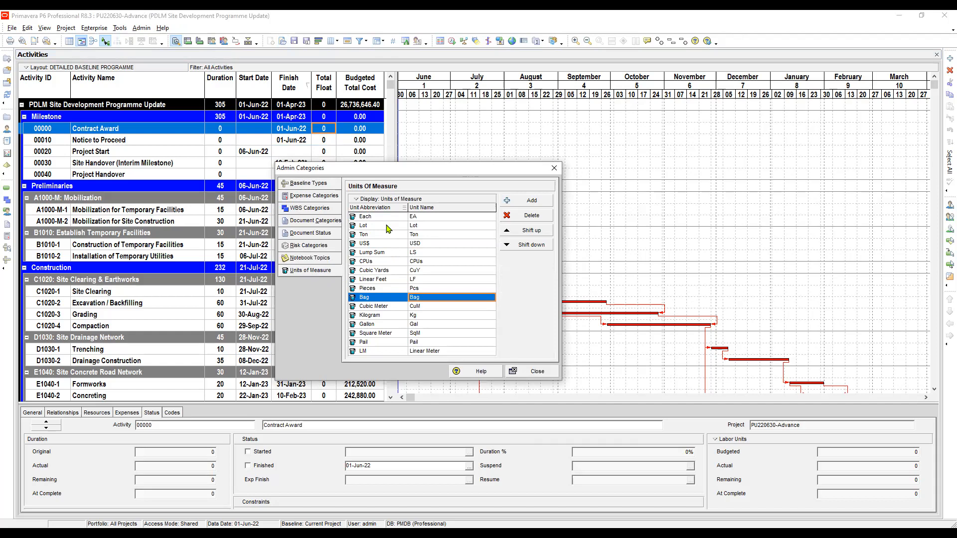
{"action": "key", "text": "Down"}
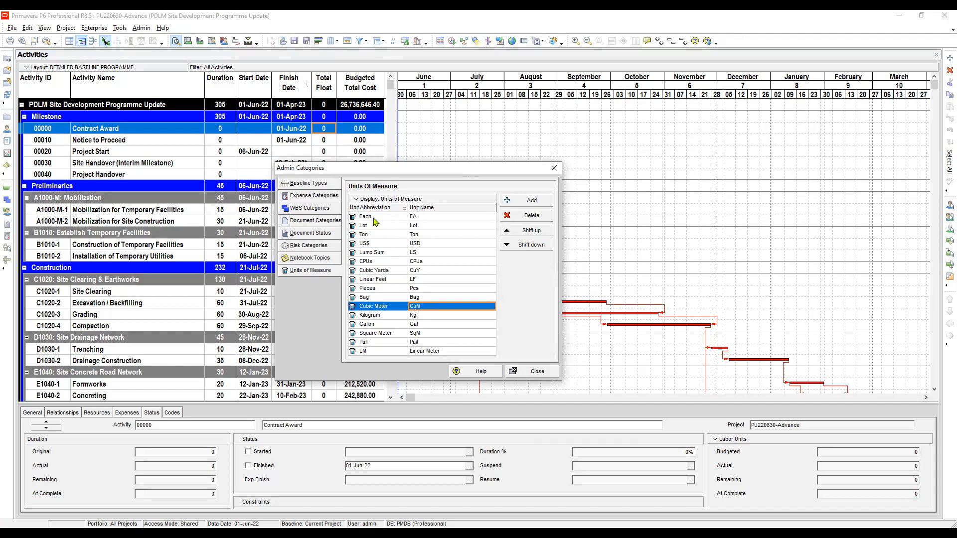
Check the Each, Ton and Lump Sum units of measure and close the admin categories
{"action": "left_click", "coordinate": [375, 219]}
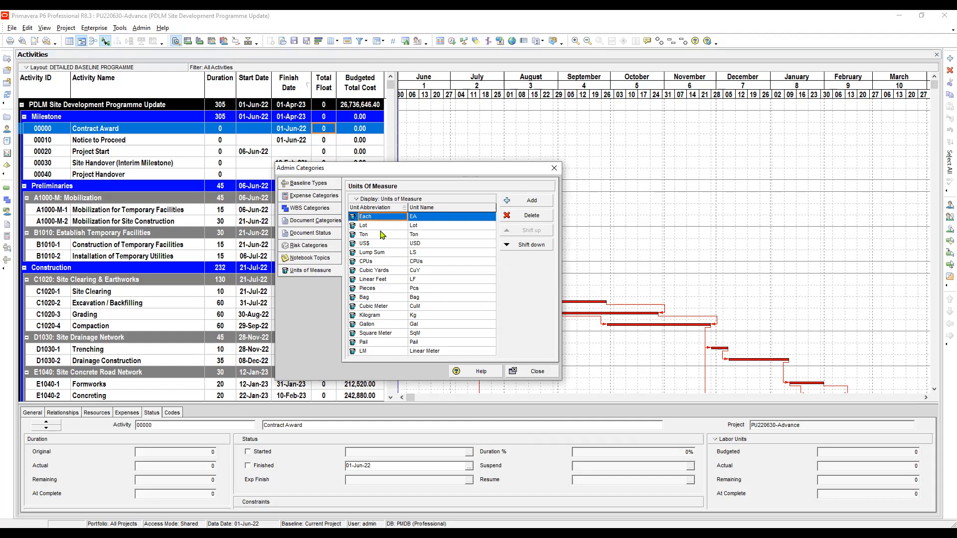
{"action": "left_click", "coordinate": [382, 235]}
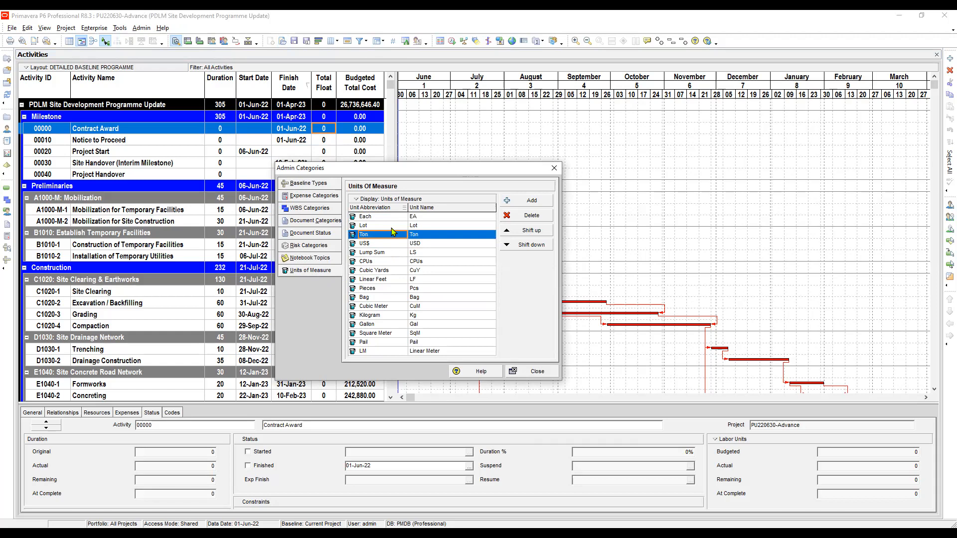
{"action": "left_click", "coordinate": [382, 253]}
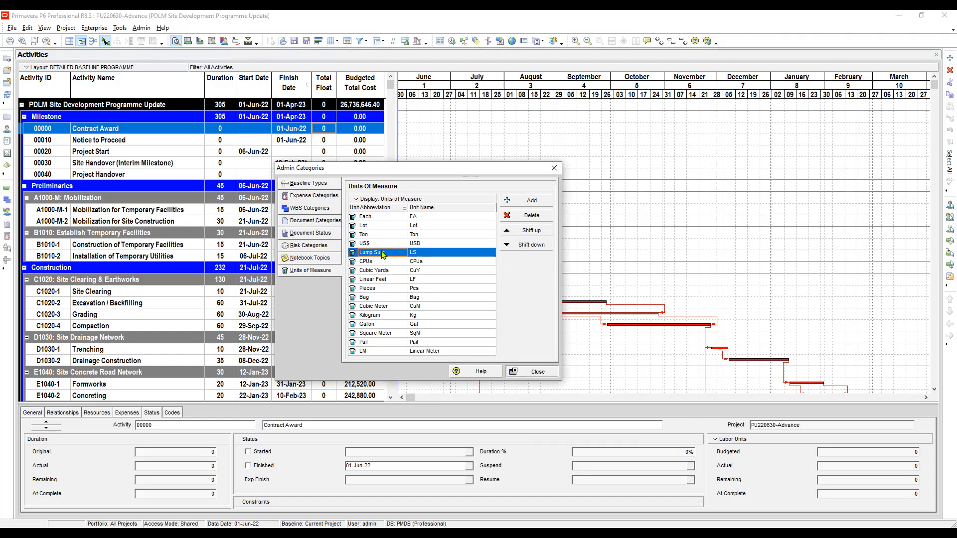
{"action": "key", "text": "Return"}
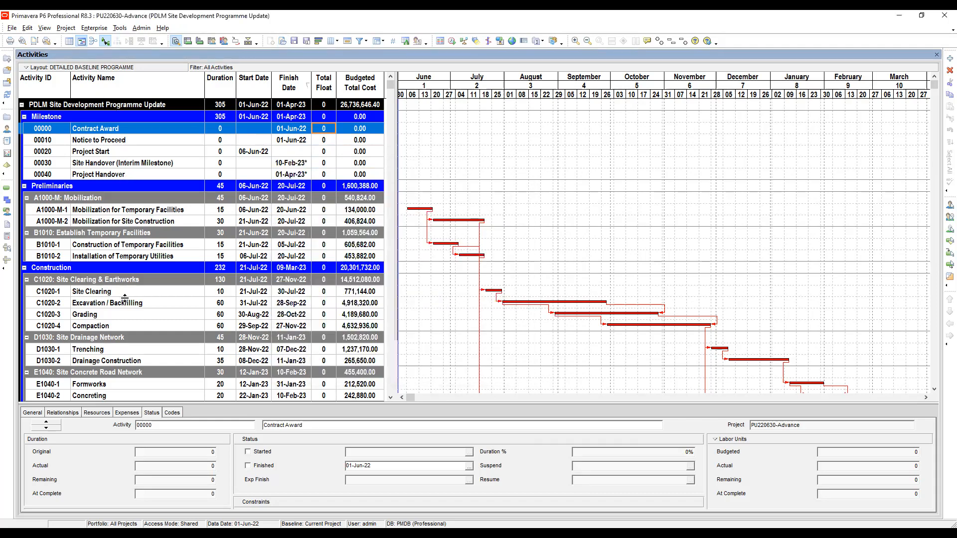
Show the resource assignments of Mobilization for Temporary Facilities (A1000-M-1) in an enlarged activity details area
{"action": "left_click", "coordinate": [97, 413]}
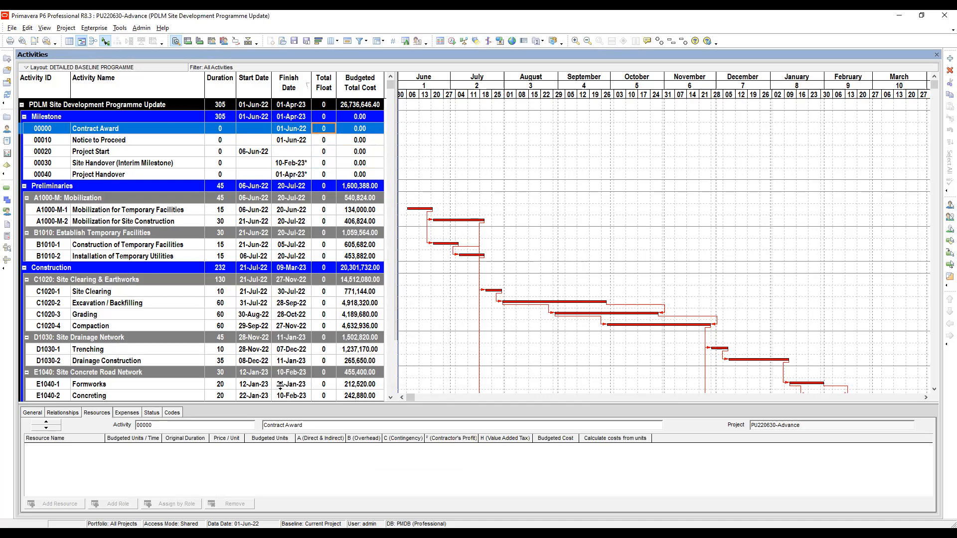
{"action": "left_click_drag", "start_coordinate": [280, 385], "coordinate": [280, 386]}
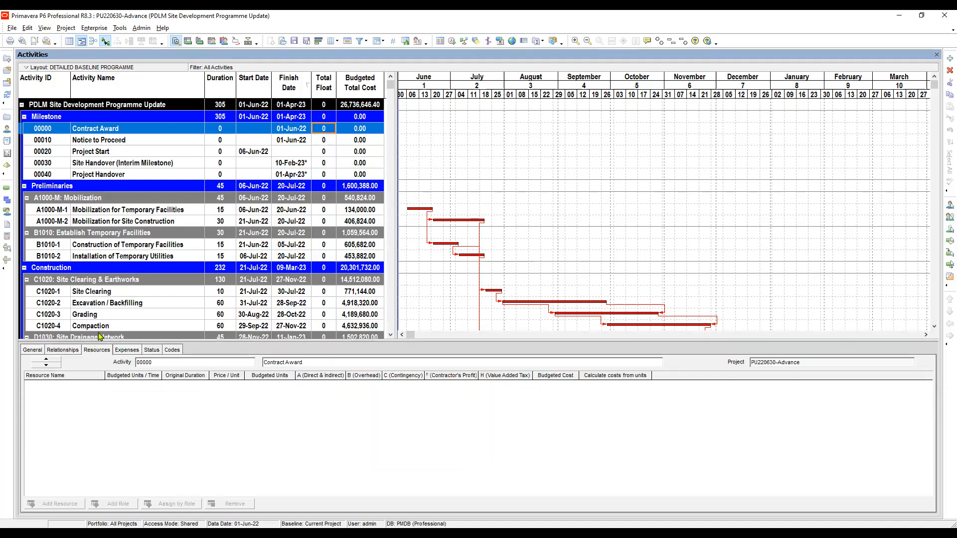
{"action": "left_click", "coordinate": [135, 211]}
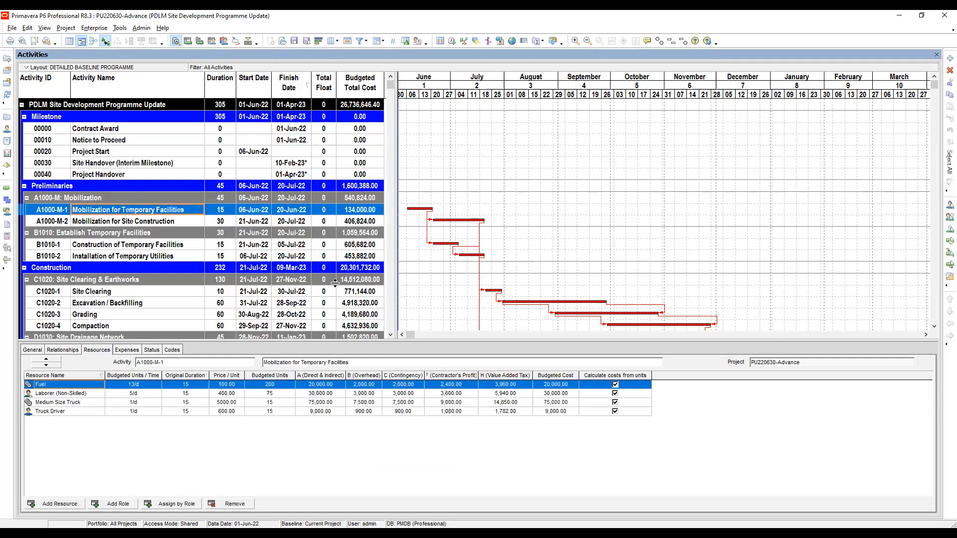
Add the Unit of Measure column after Calculate costs from units in the resource assignments of Mobilization for Temporary Facilities
{"action": "right_click", "coordinate": [680, 378]}
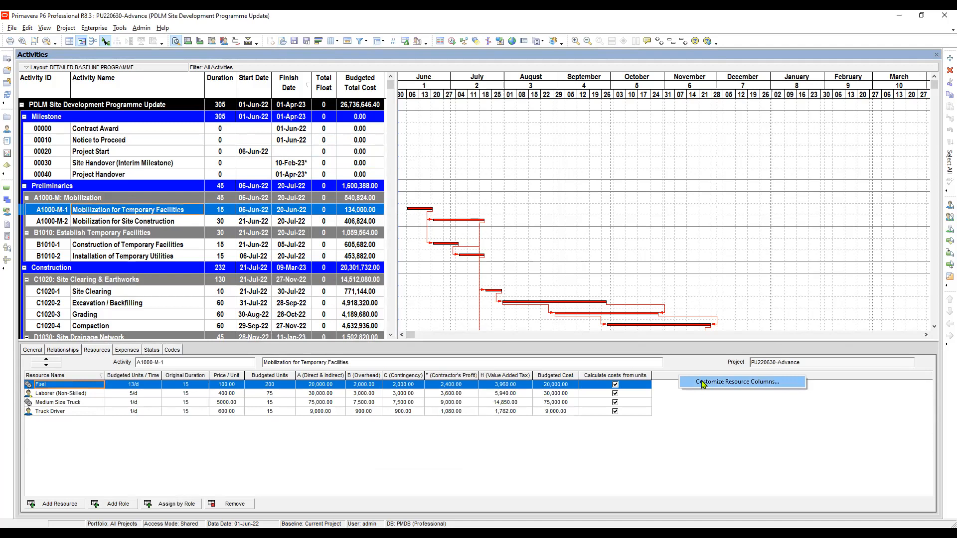
{"action": "left_click", "coordinate": [702, 382]}
{"action": "left_click", "coordinate": [385, 271]}
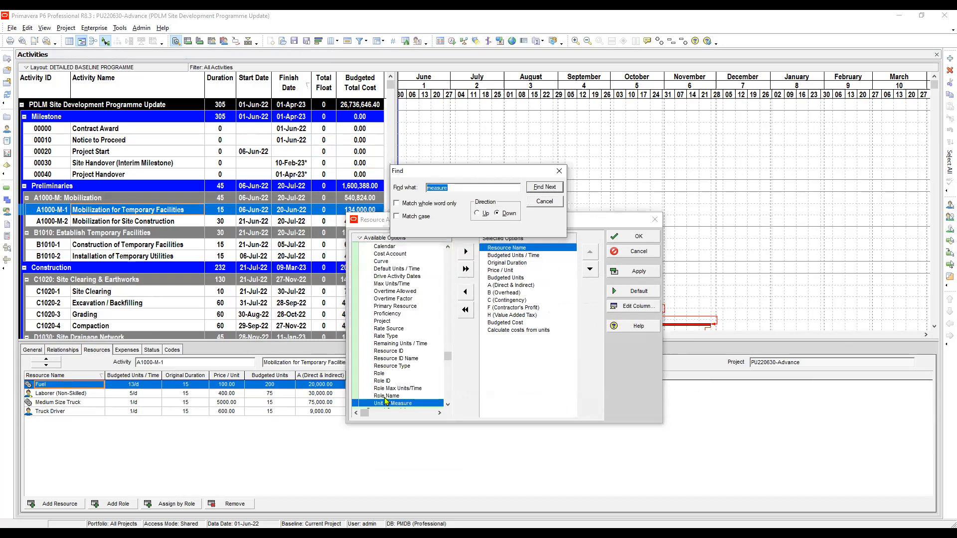
{"action": "left_click", "coordinate": [391, 402]}
{"action": "scroll", "coordinate": [392, 404], "scroll_direction": "down", "scroll_amount": 2}
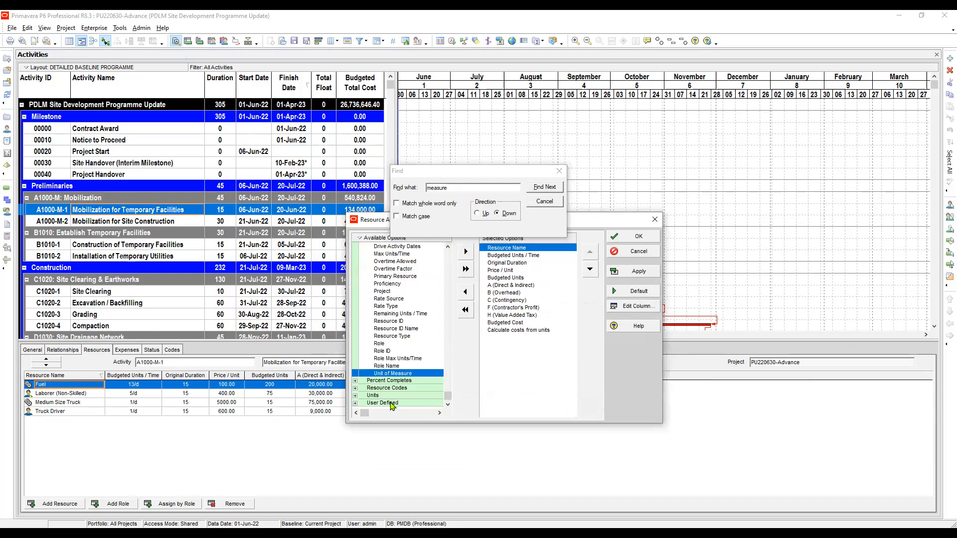
{"action": "left_click", "coordinate": [518, 330]}
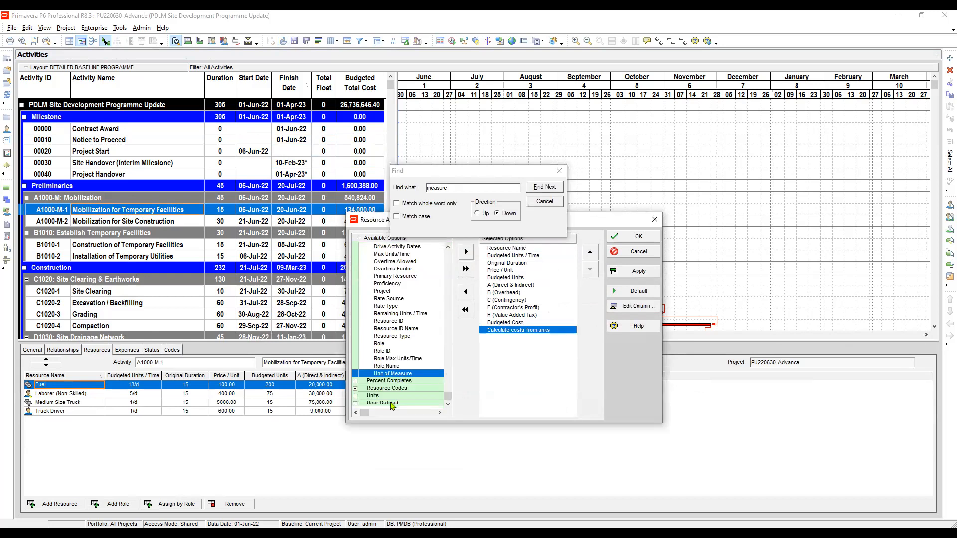
{"action": "left_click", "coordinate": [465, 251]}
{"action": "left_click", "coordinate": [633, 271]}
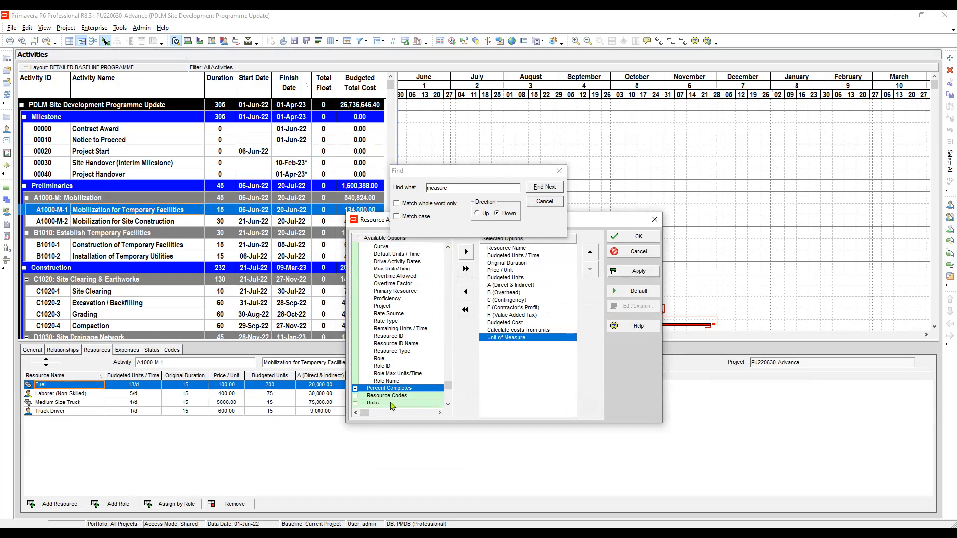
{"action": "left_click", "coordinate": [632, 236]}
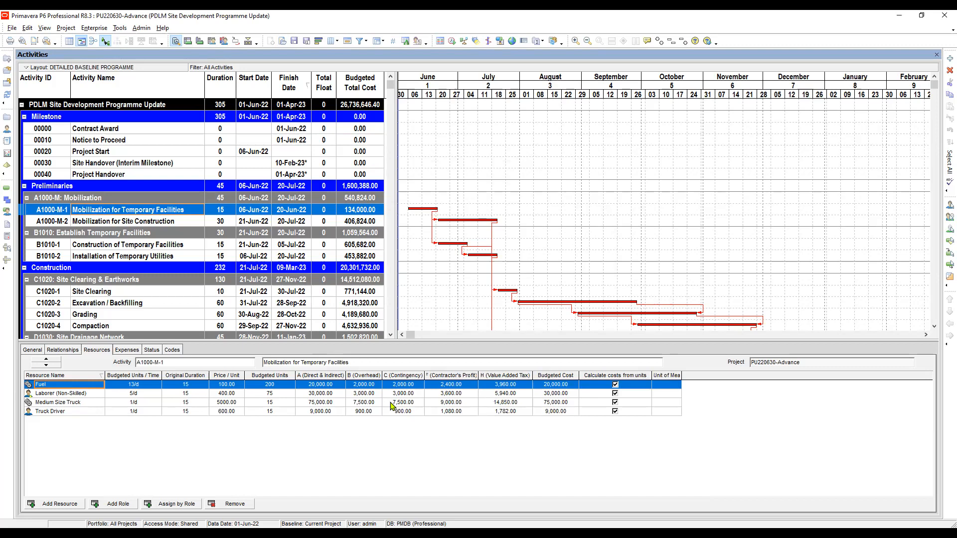
Check the Unit of Measure cells of the activity's resources against the Units of Measure list in the admin categories
{"action": "key", "text": "Down"}
{"action": "key", "text": "End"}
{"action": "key", "text": "Up"}
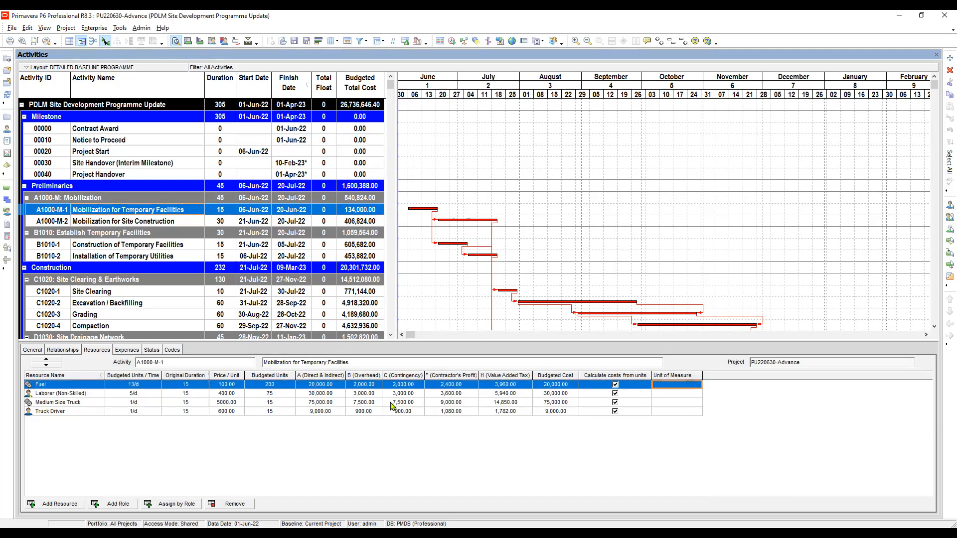
{"action": "key", "text": "Down"}
{"action": "key", "text": "Up"}
{"action": "left_click", "coordinate": [142, 29]}
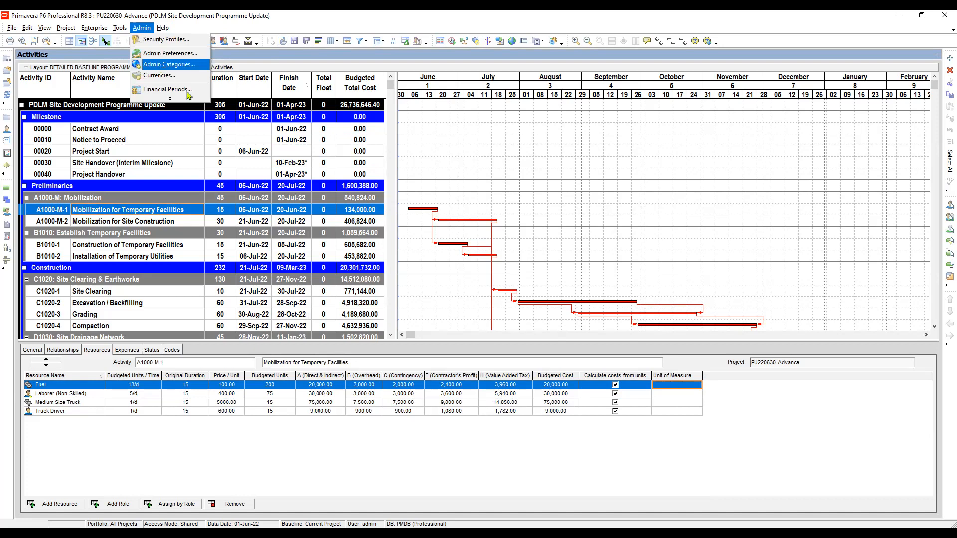
{"action": "left_click", "coordinate": [310, 271]}
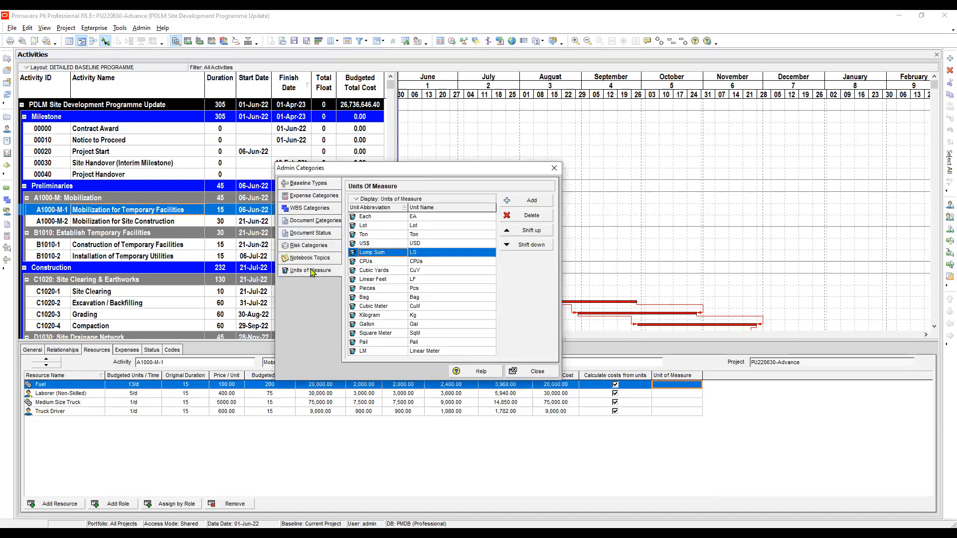
{"action": "left_click", "coordinate": [554, 169]}
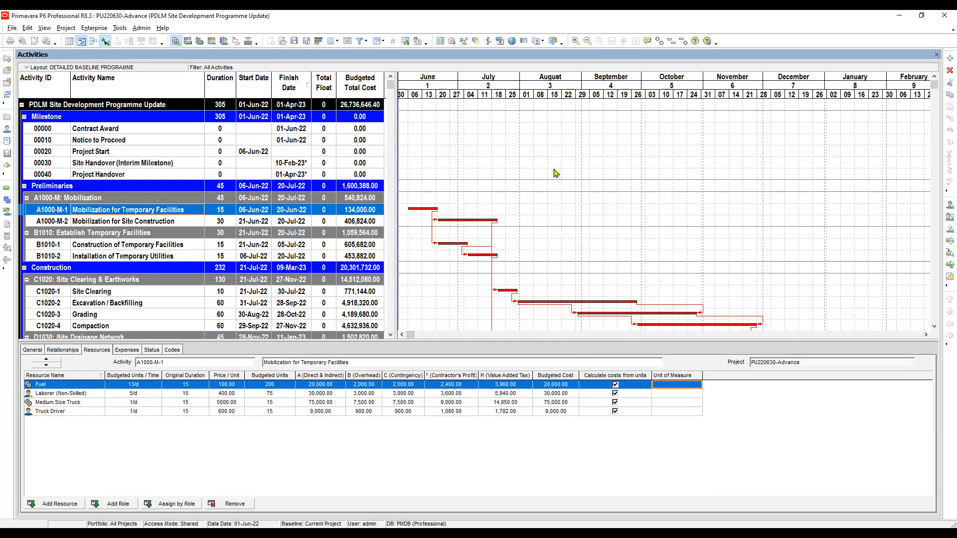
Compare the Unit of Measure and Budgeted Cost cells of the resources assigned to Mobilization for Temporary Facilities
{"action": "key", "text": "Down"}
{"action": "key", "text": "Up"}
{"action": "key", "text": "Down"}
{"action": "key", "text": "Down"}
{"action": "key", "text": "Down"}
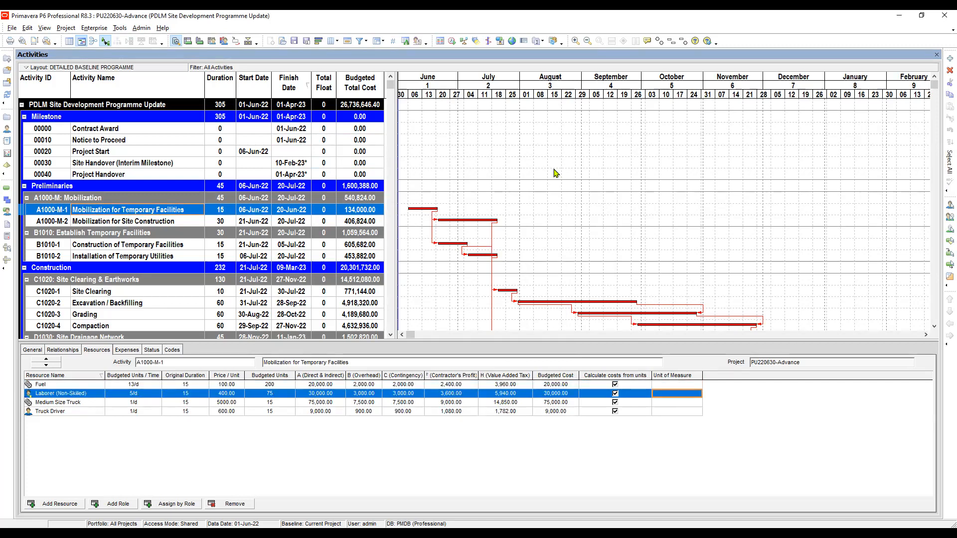
{"action": "key", "text": "Up"}
{"action": "key", "text": "Up"}
{"action": "key", "text": "Up"}
{"action": "key", "text": "Down"}
{"action": "key", "text": "Up"}
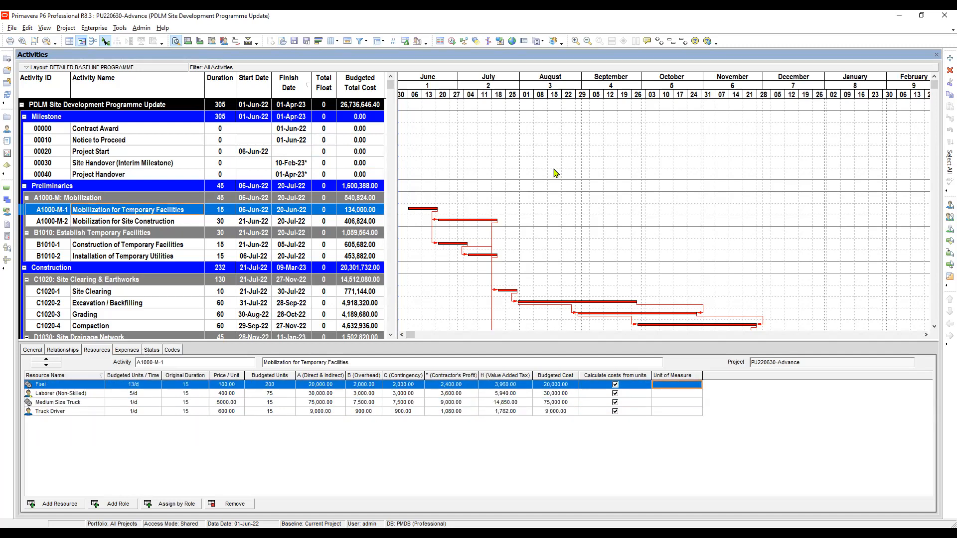
{"action": "key", "text": "Left"}
{"action": "key", "text": "Left"}
{"action": "key", "text": "Down"}
{"action": "key", "text": "Down"}
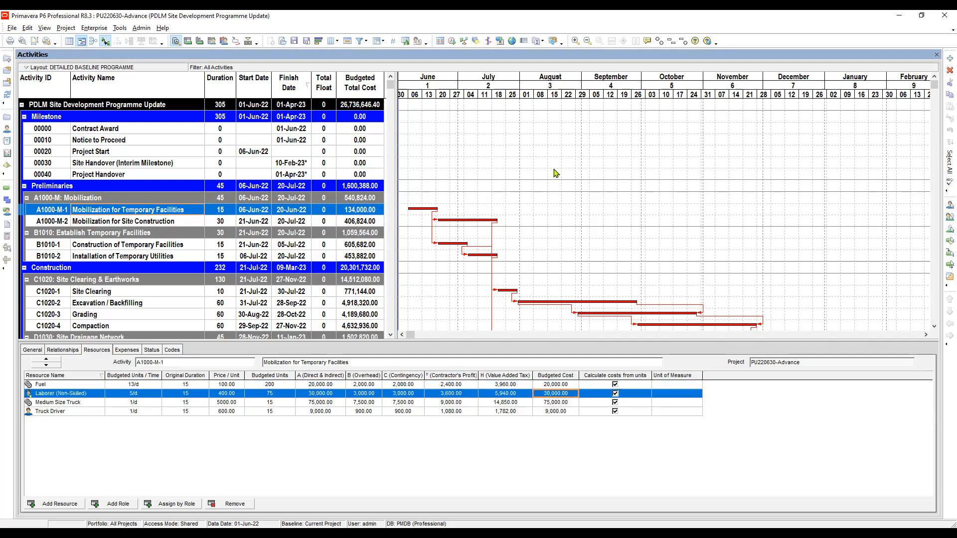
{"action": "key", "text": "Down"}
{"action": "key", "text": "Up"}
{"action": "key", "text": "Up"}
{"action": "key", "text": "Up"}
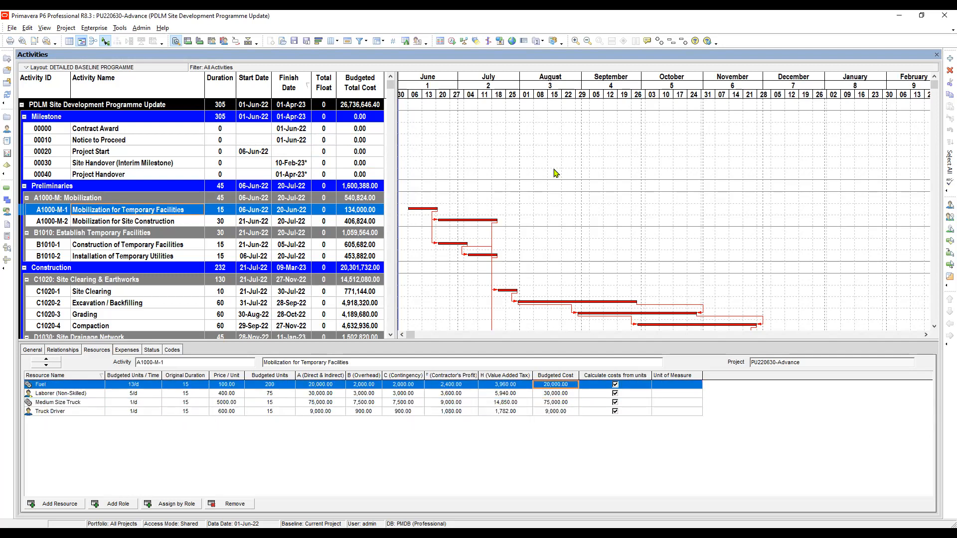
{"action": "key", "text": "Right"}
{"action": "key", "text": "Right"}
Open the enterprise Resources list and add the Unit of Measure column after Max Units/Time
{"action": "left_click", "coordinate": [94, 28]}
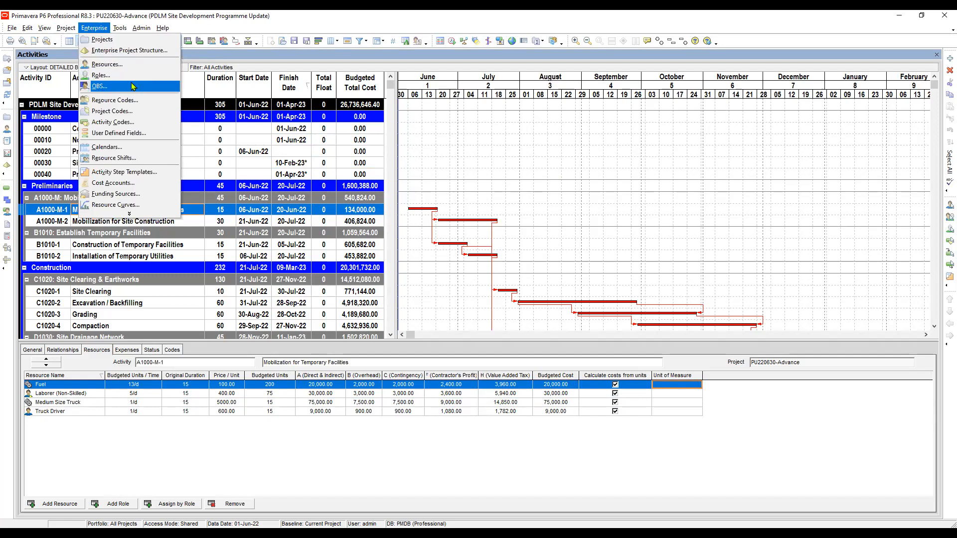
{"action": "left_click", "coordinate": [110, 64]}
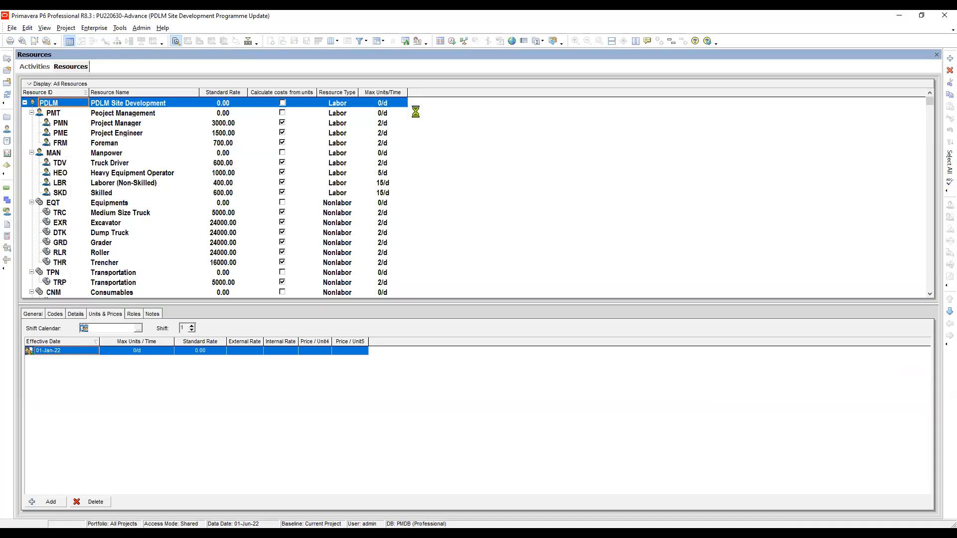
{"action": "right_click", "coordinate": [435, 94]}
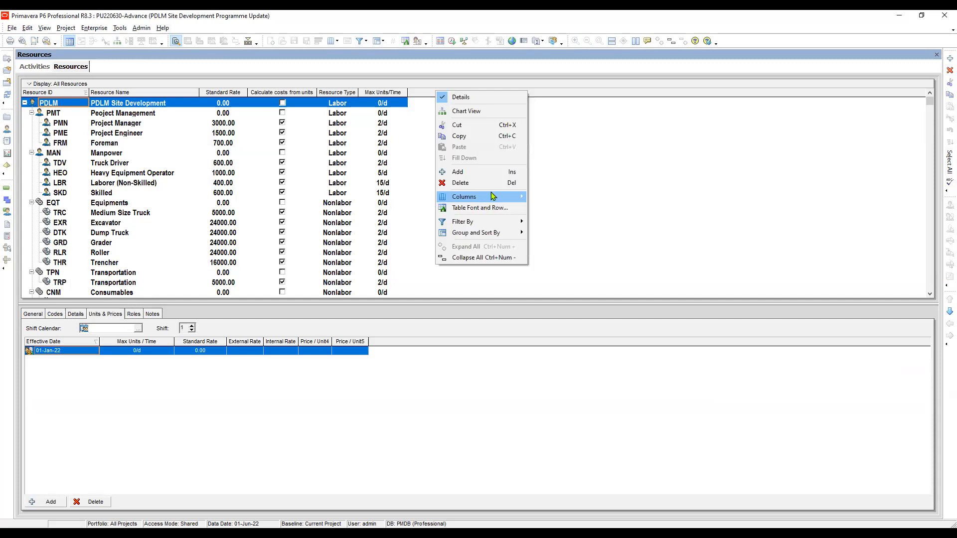
{"action": "mouse_move", "coordinate": [493, 197]}
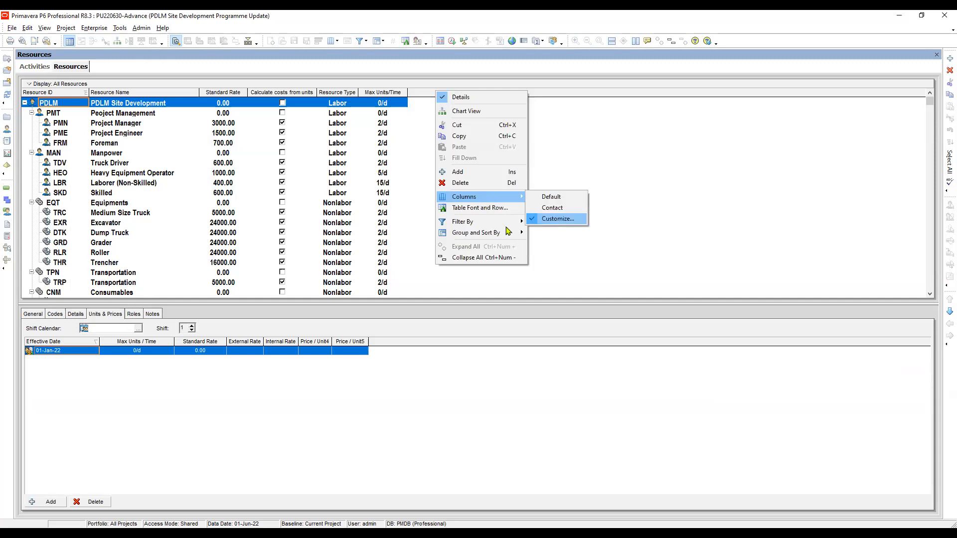
{"action": "key", "text": "Return"}
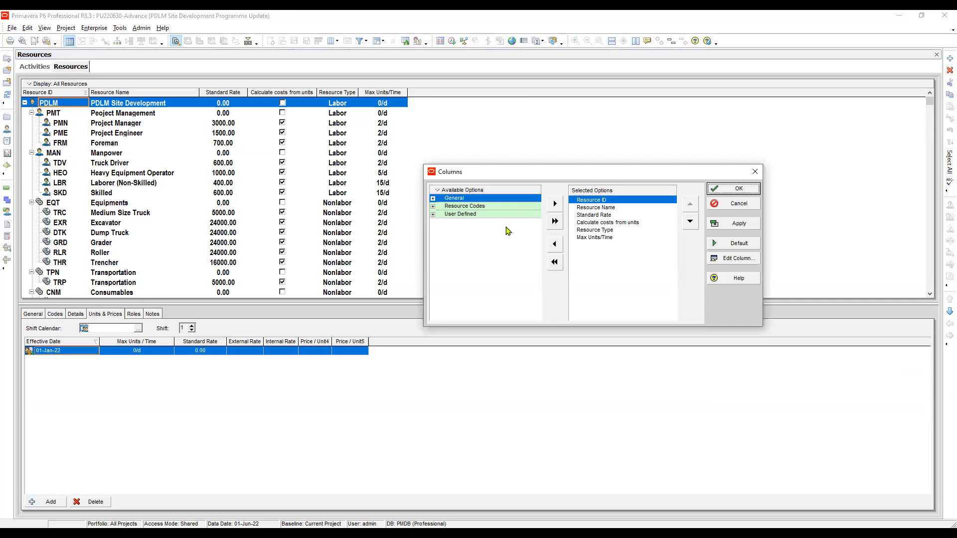
{"action": "left_click", "coordinate": [607, 223]}
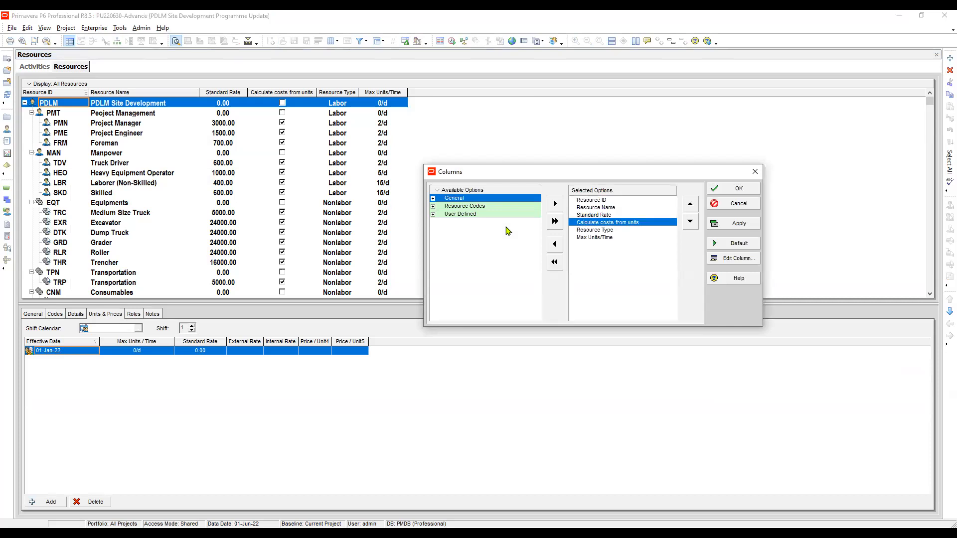
{"action": "left_click", "coordinate": [432, 199]}
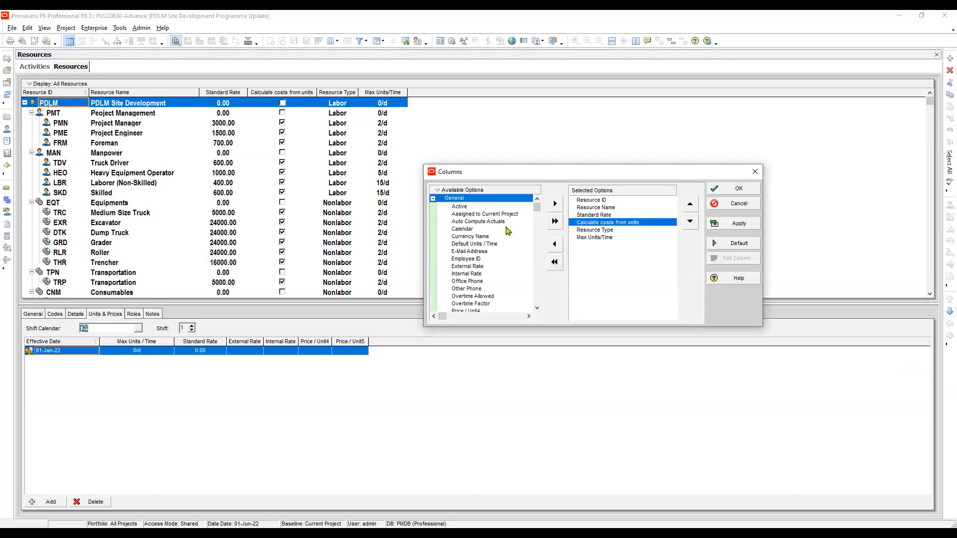
{"action": "left_click", "coordinate": [473, 259]}
{"action": "scroll", "coordinate": [473, 258], "scroll_direction": "down", "scroll_amount": 3}
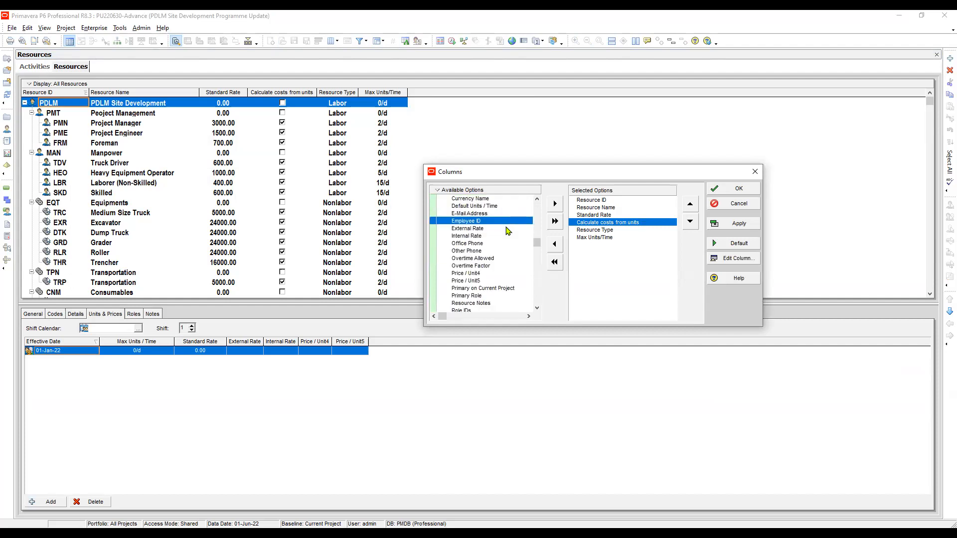
{"action": "scroll", "coordinate": [507, 230], "scroll_direction": "down", "scroll_amount": 2}
{"action": "scroll", "coordinate": [507, 230], "scroll_direction": "down", "scroll_amount": 3}
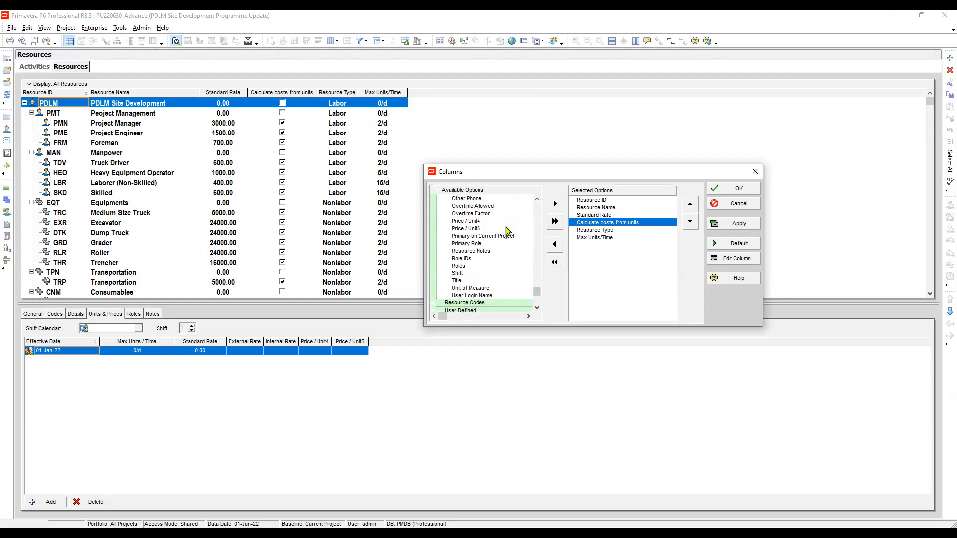
{"action": "left_click", "coordinate": [473, 288]}
{"action": "left_click", "coordinate": [594, 237]}
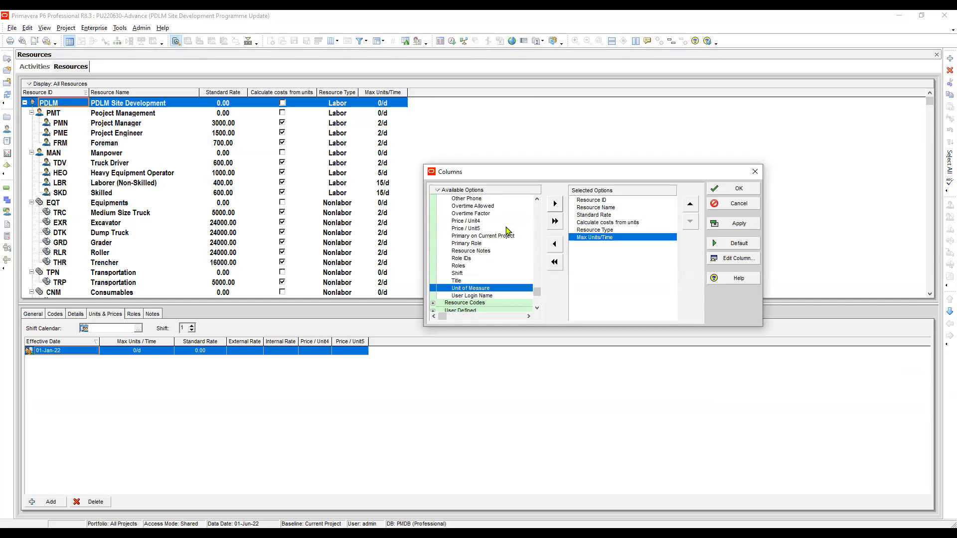
{"action": "left_click", "coordinate": [554, 203]}
{"action": "left_click", "coordinate": [733, 224]}
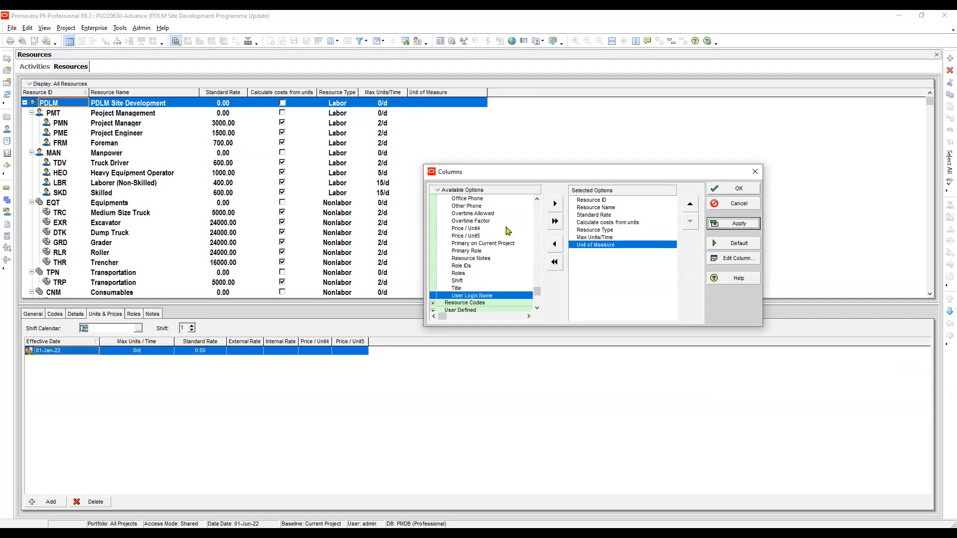
{"action": "left_click", "coordinate": [733, 188]}
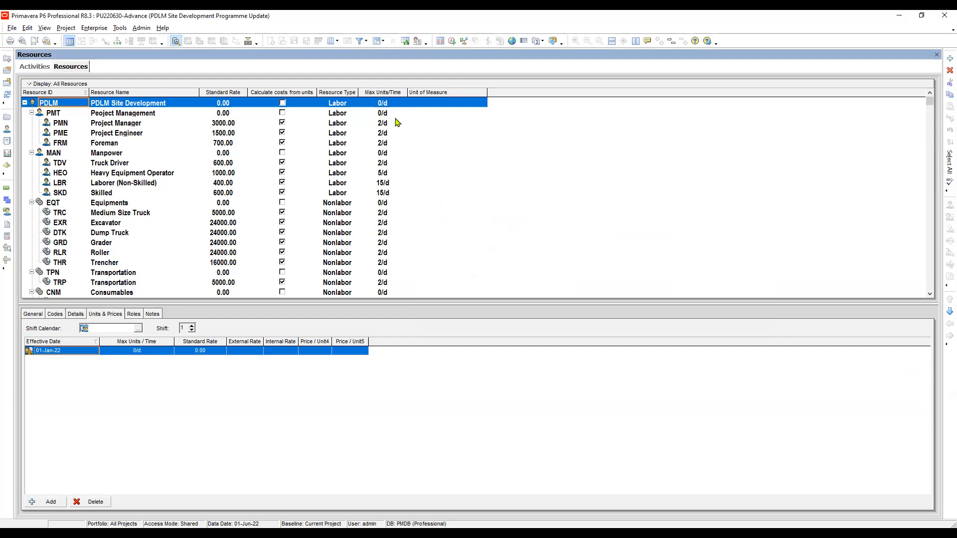
Check the Unit of Measure of the Skilled, Heavy Equipment Operator and Laborer (Non-Skilled) resources
{"action": "left_click", "coordinate": [310, 192]}
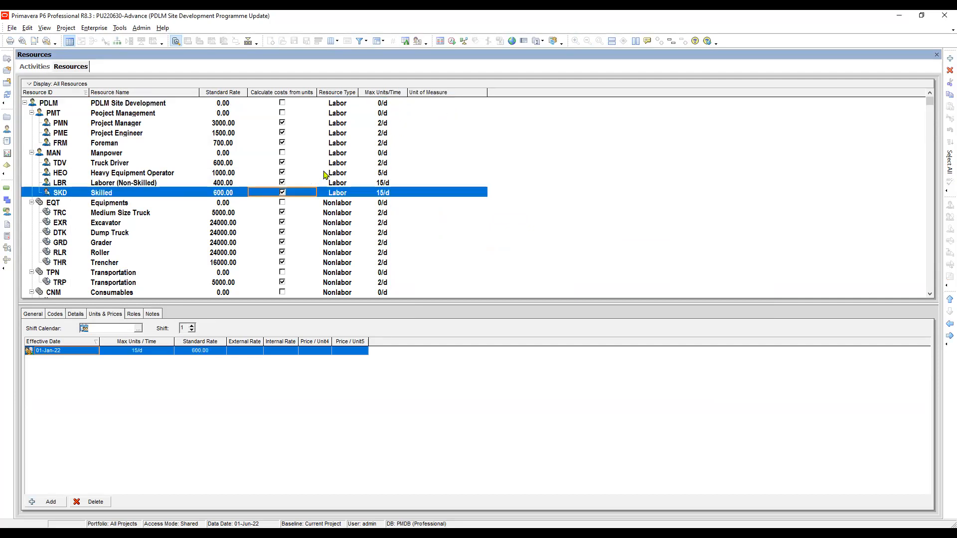
{"action": "left_click", "coordinate": [324, 173]}
{"action": "left_click", "coordinate": [410, 174]}
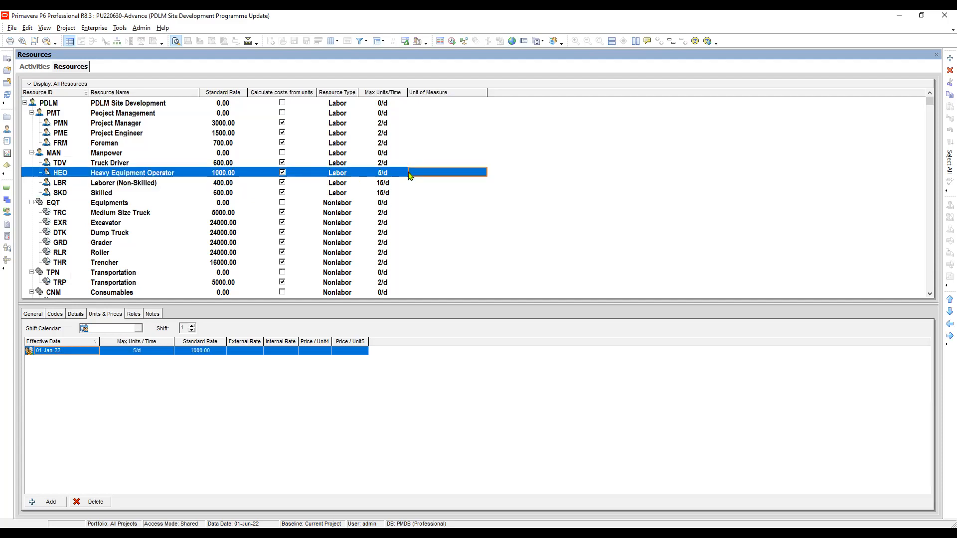
{"action": "left_click", "coordinate": [370, 187]}
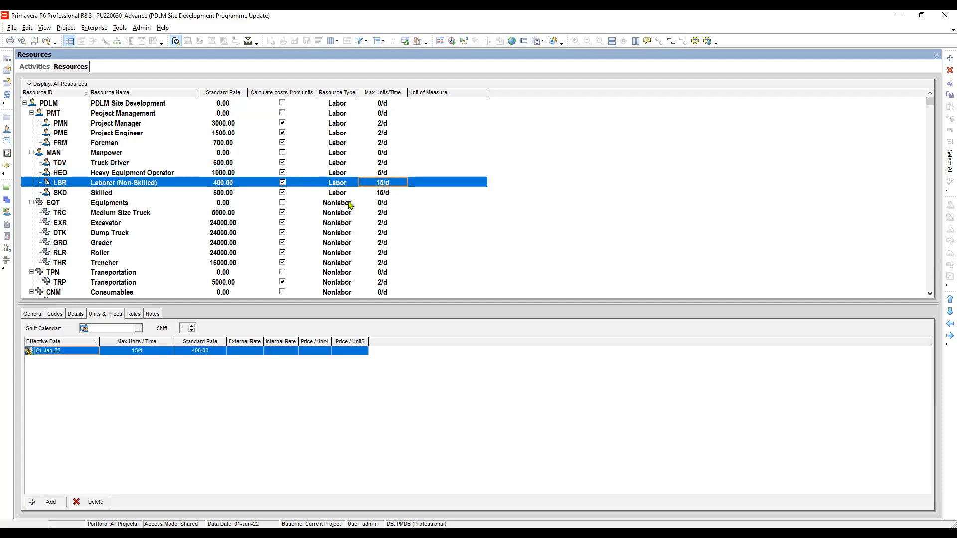
{"action": "left_click", "coordinate": [351, 203]}
{"action": "left_click", "coordinate": [338, 185]}
Return to the Activities view and save the changes to the DETAILED BASELINE PROGRAMME layout
{"action": "left_click", "coordinate": [36, 67]}
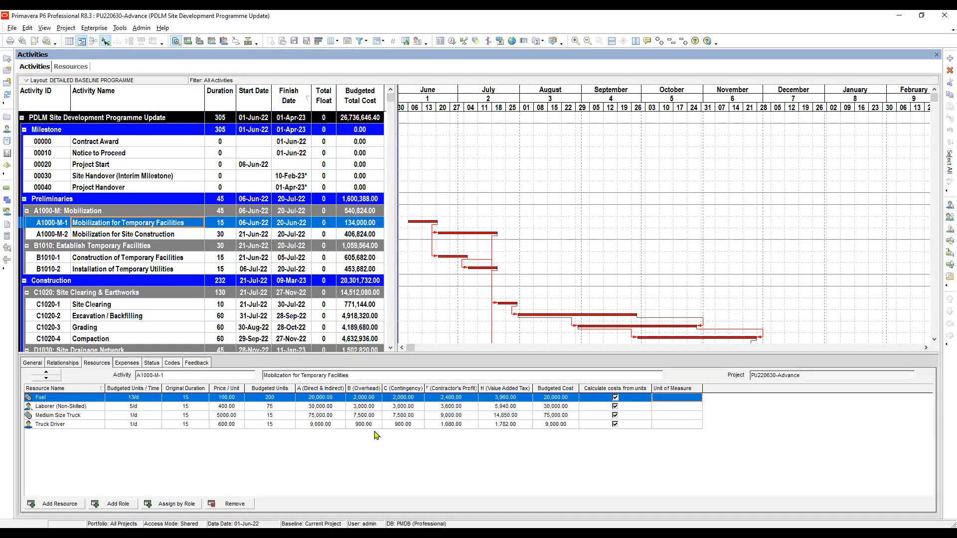
{"action": "key", "text": "Down"}
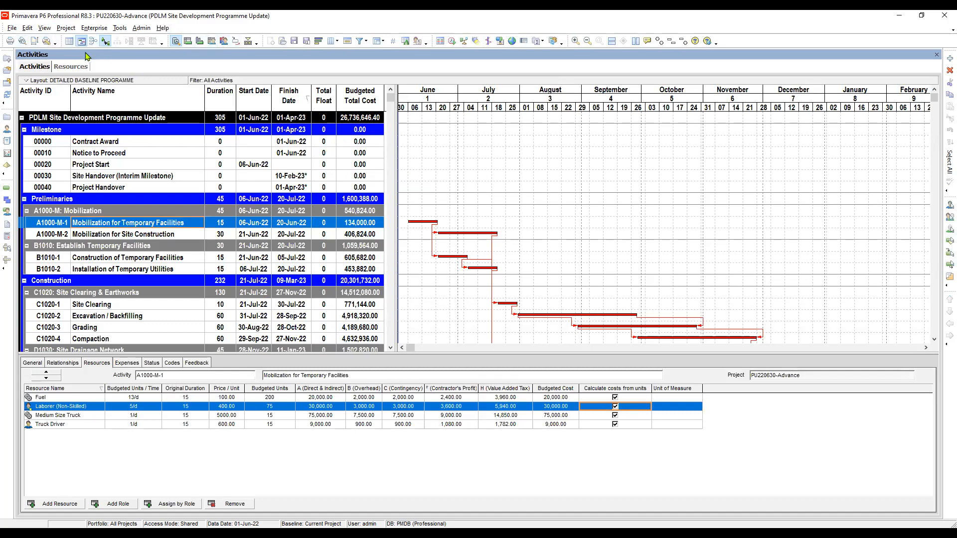
{"action": "left_click", "coordinate": [282, 42]}
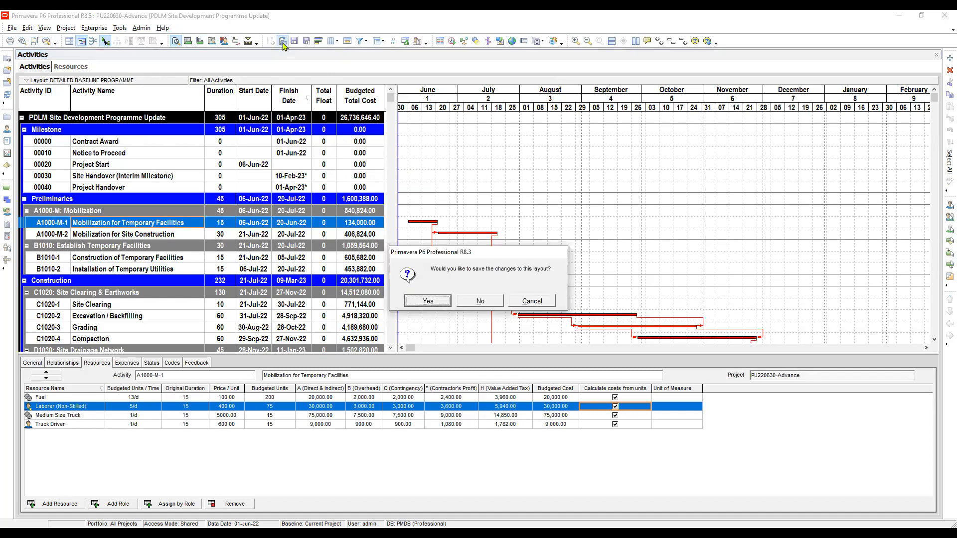
{"action": "key", "text": "Return"}
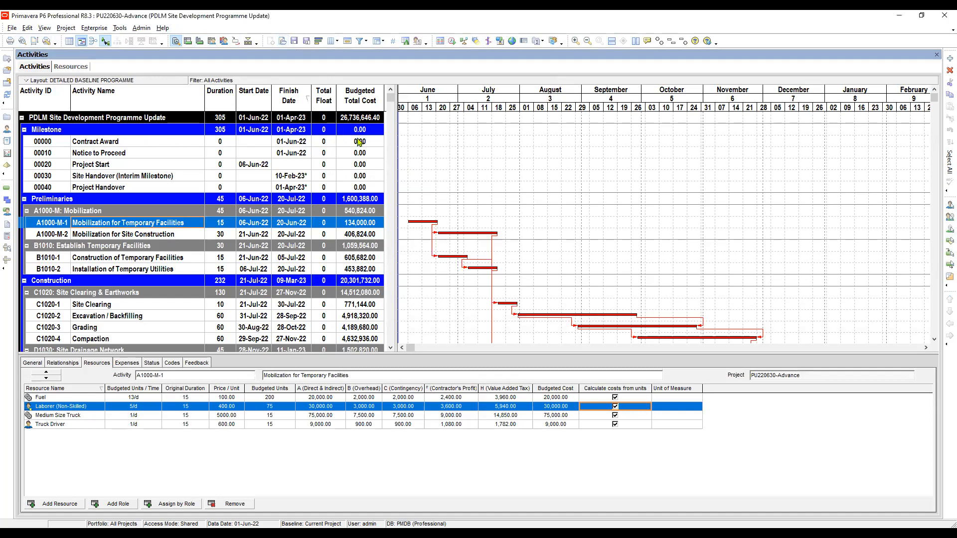
Select the Contract Award milestone and widen the activity table beyond the Budgeted Total Cost column, narrowing the Gantt chart
{"action": "left_click", "coordinate": [357, 142]}
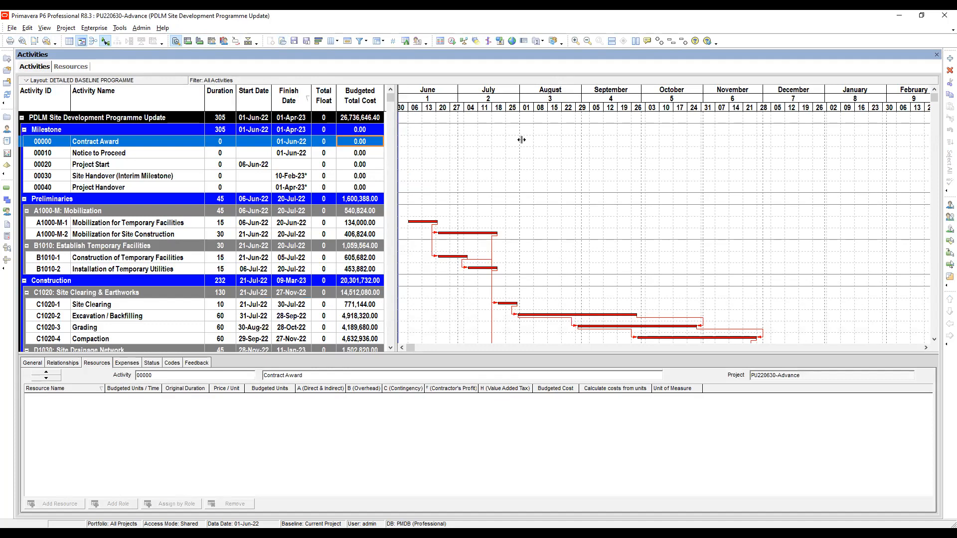
{"action": "left_click_drag", "start_coordinate": [397, 140], "coordinate": [522, 140]}
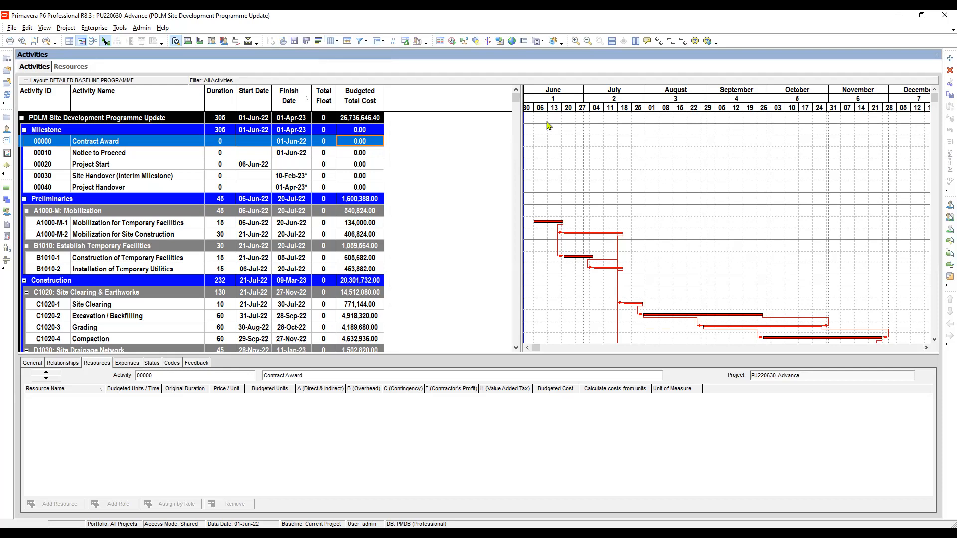
Add the user-defined Work Budgeted QTY column to the activity table after Total Float
{"action": "scroll", "coordinate": [547, 124], "scroll_direction": "down", "scroll_amount": 2}
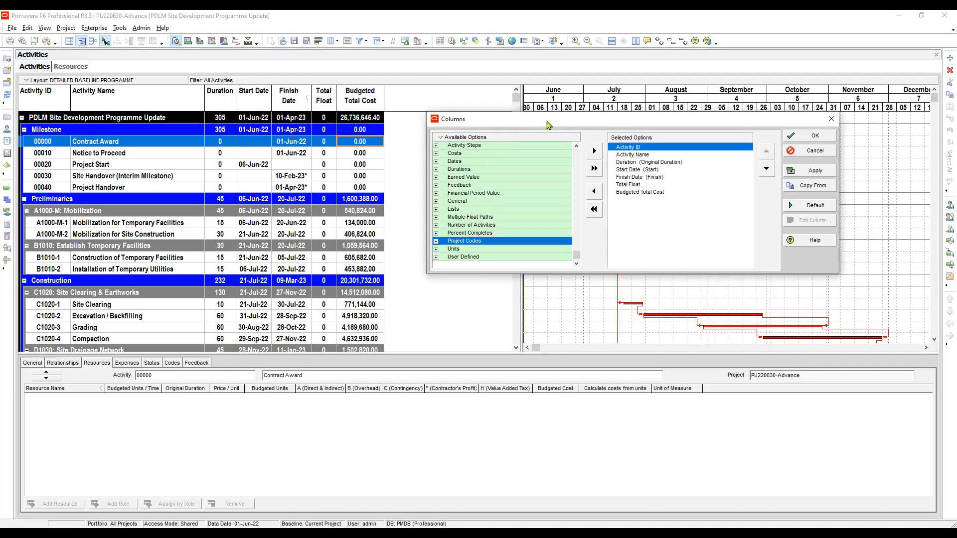
{"action": "key", "text": "Down"}
{"action": "key", "text": "Down"}
{"action": "key", "text": "Right"}
{"action": "scroll", "coordinate": [580, 176], "scroll_direction": "down", "scroll_amount": 10}
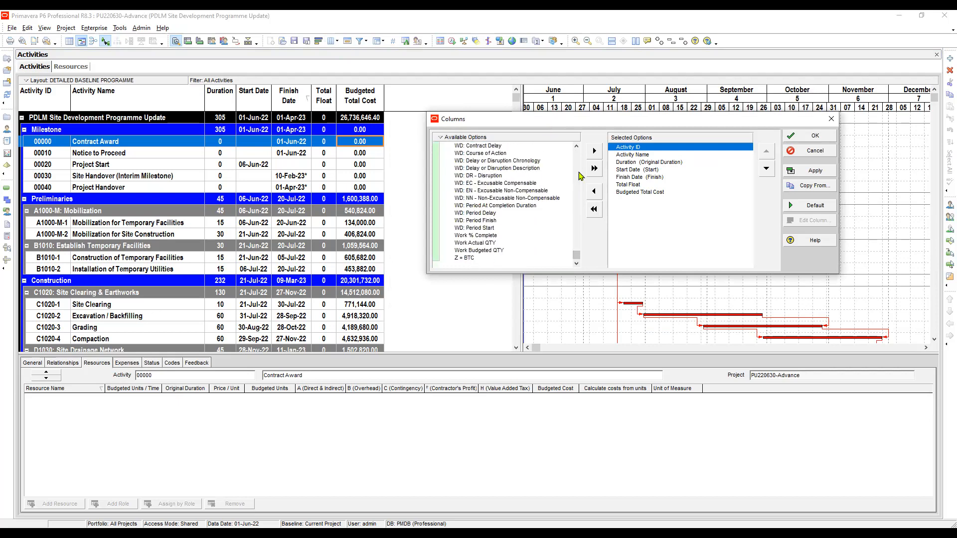
{"action": "left_click", "coordinate": [479, 250]}
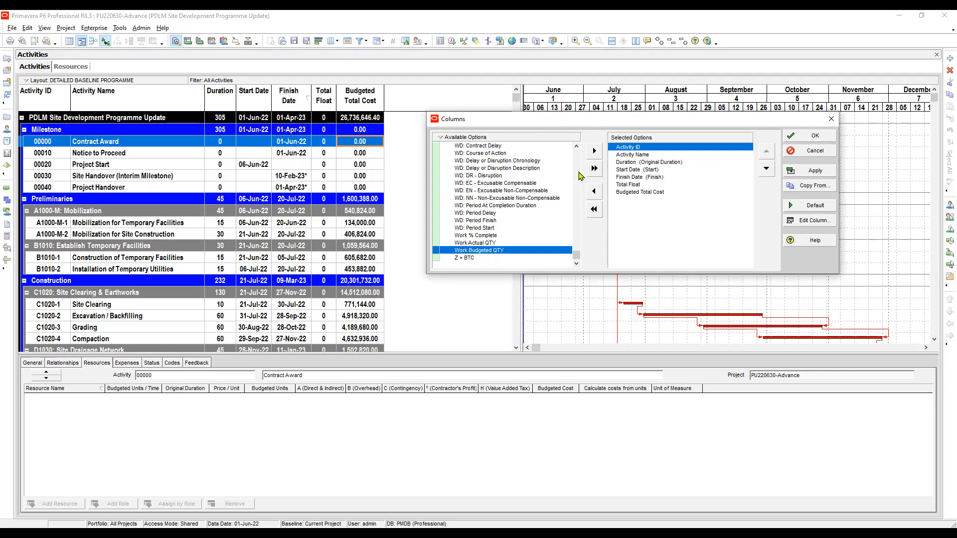
{"action": "left_click", "coordinate": [627, 184]}
{"action": "left_click", "coordinate": [596, 151]}
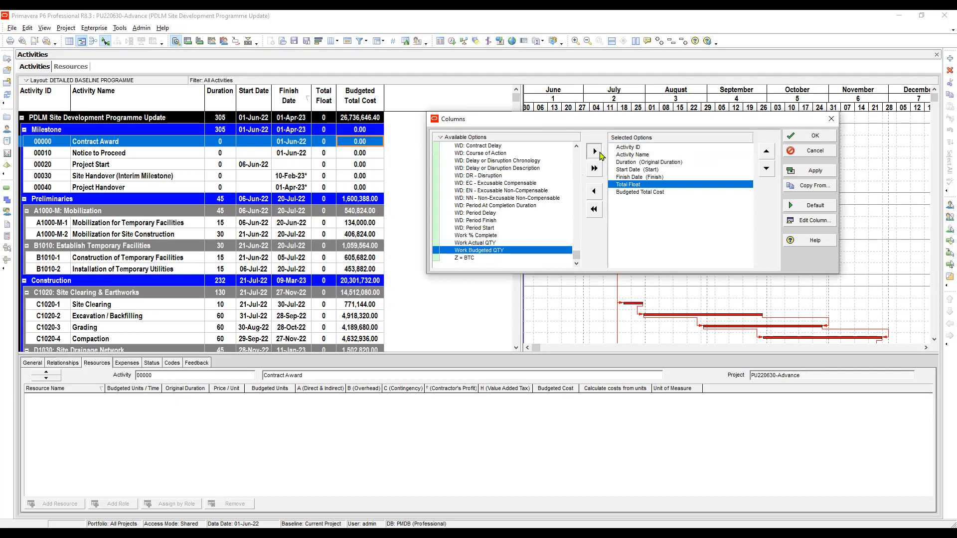
{"action": "left_click", "coordinate": [596, 152]}
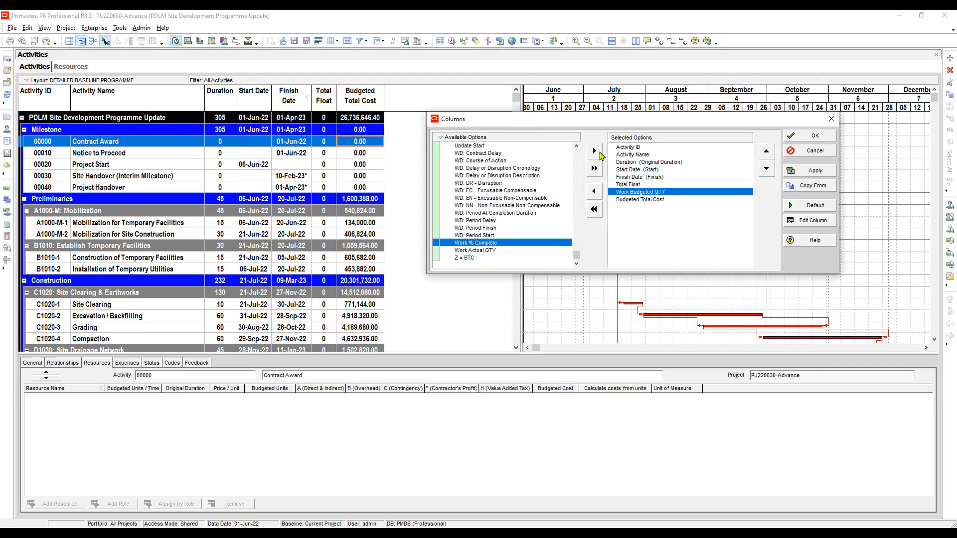
Add the user-defined Unit of Measure column after Work Budgeted QTY and apply the column selection
{"action": "scroll", "coordinate": [601, 156], "scroll_direction": "up", "scroll_amount": 2}
{"action": "scroll", "coordinate": [601, 156], "scroll_direction": "up", "scroll_amount": 1}
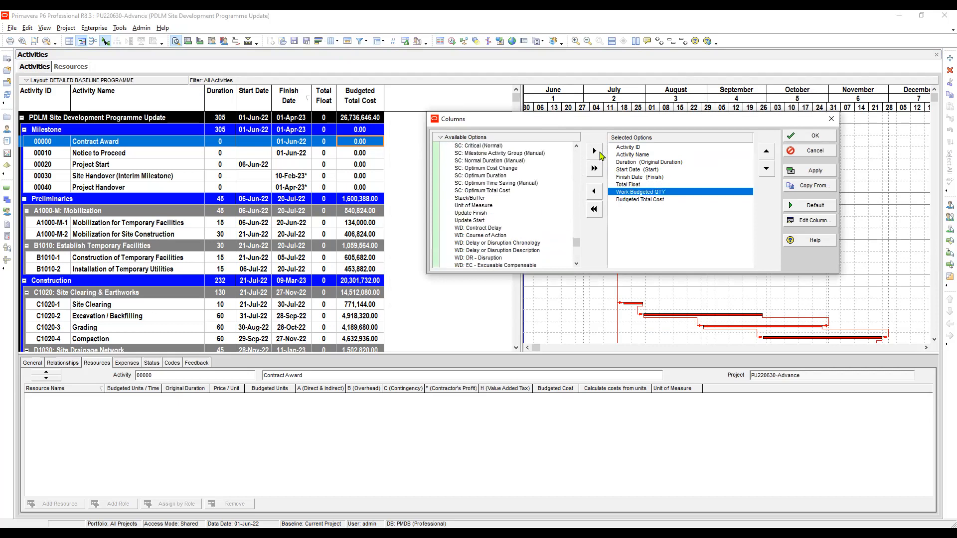
{"action": "scroll", "coordinate": [600, 156], "scroll_direction": "up", "scroll_amount": 1}
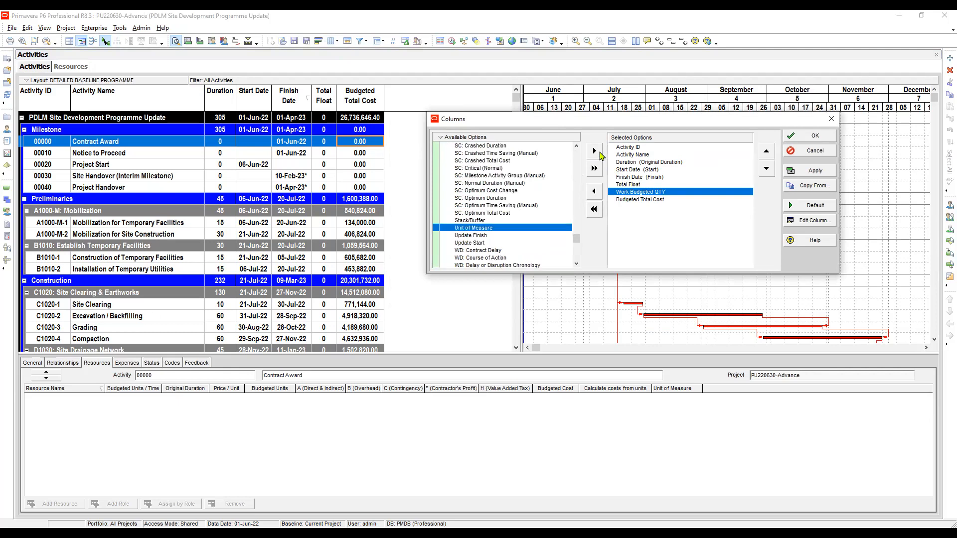
{"action": "left_click", "coordinate": [594, 151]}
{"action": "left_click", "coordinate": [799, 174]}
{"action": "left_click", "coordinate": [809, 138]}
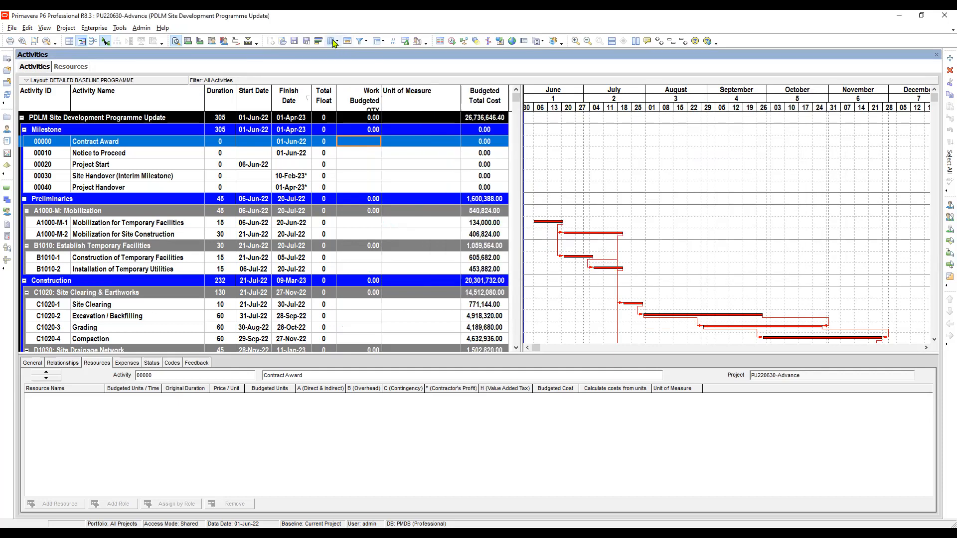
Set the alignment of the Unit of Measure and Work Budgeted QTY columns to Center and apply it
{"action": "left_click", "coordinate": [345, 60]}
{"action": "left_click", "coordinate": [634, 199]}
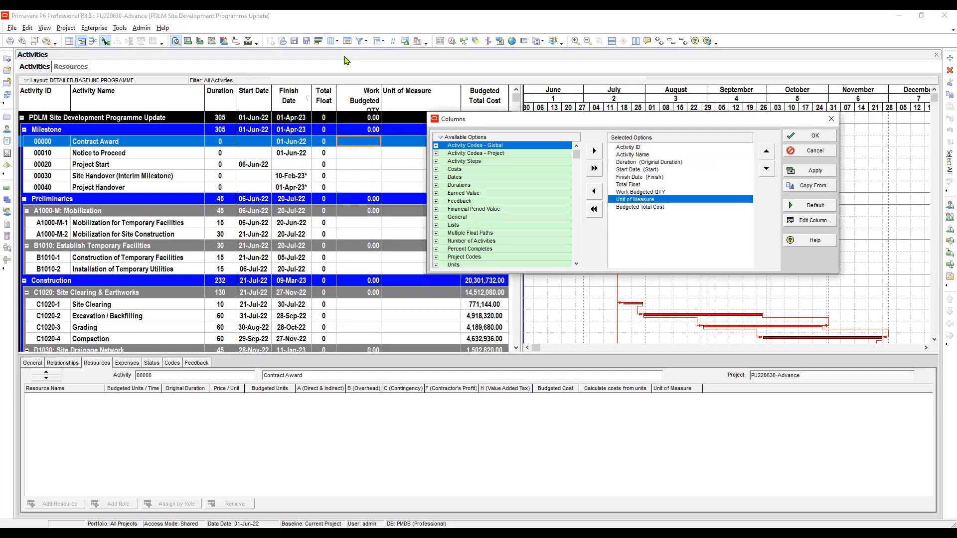
{"action": "left_click", "coordinate": [810, 220]}
{"action": "left_click", "coordinate": [467, 314]}
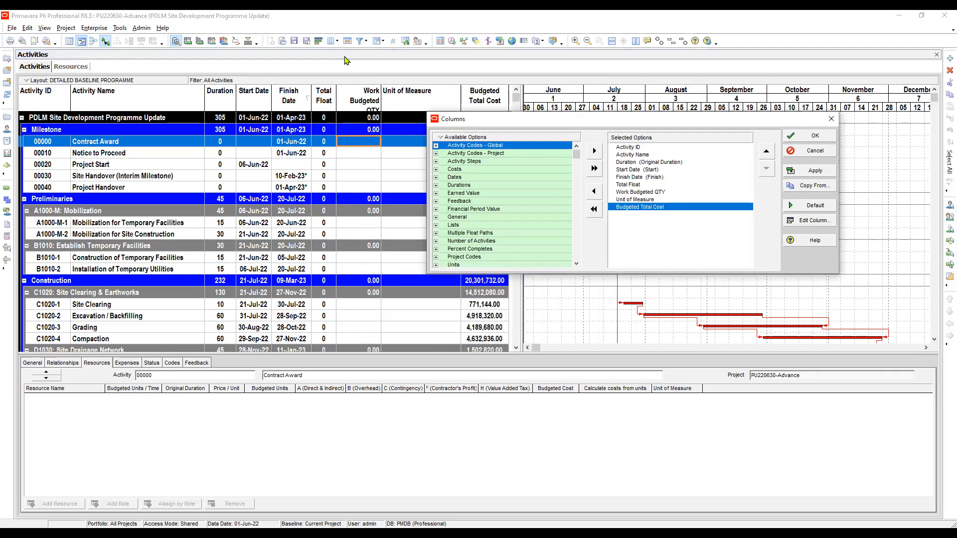
{"action": "key", "text": "Up"}
{"action": "key", "text": "Up"}
{"action": "key", "text": "Tab"}
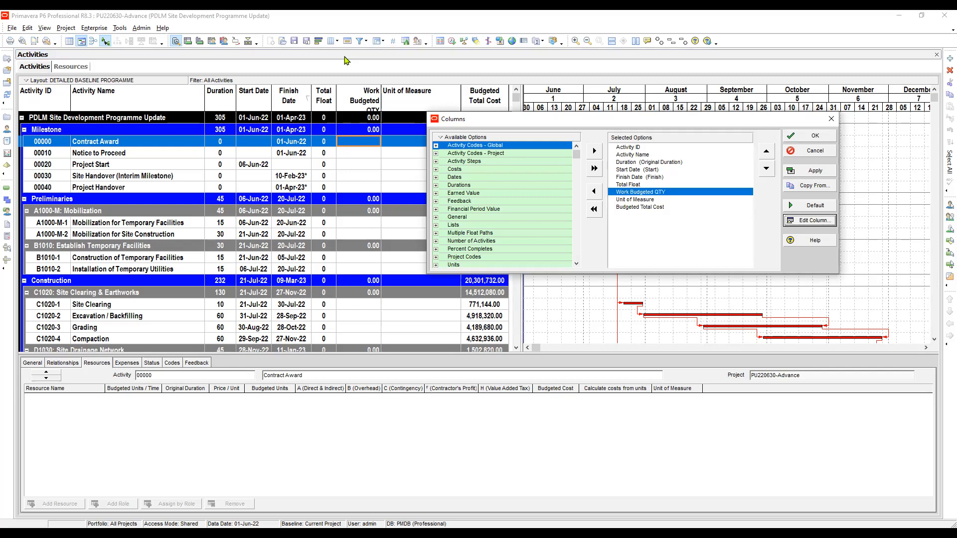
{"action": "key", "text": "Return"}
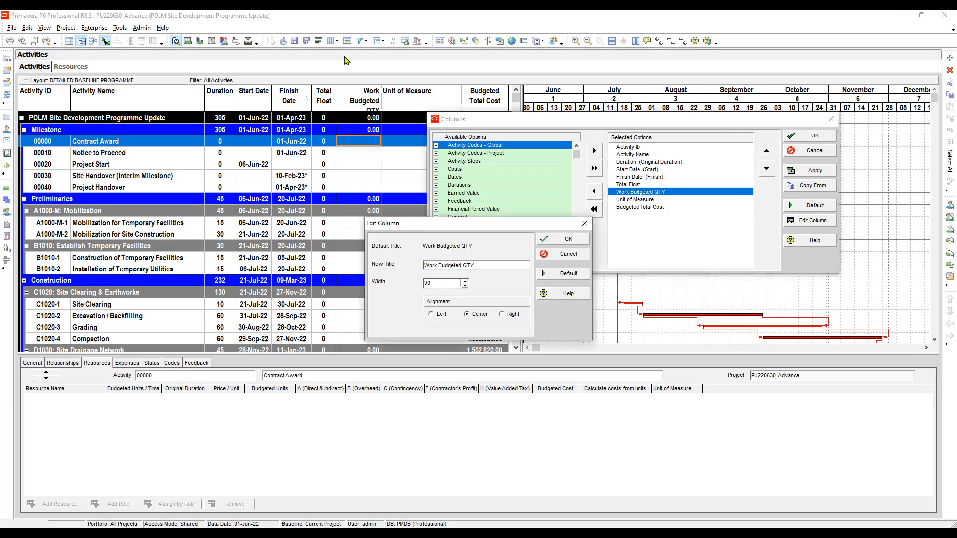
{"action": "key", "text": "Return"}
{"action": "left_click", "coordinate": [809, 172]}
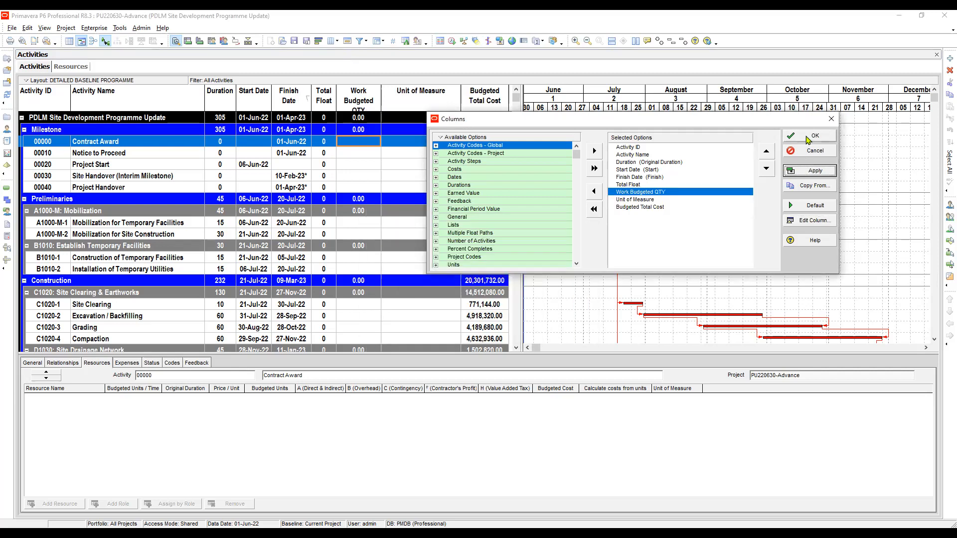
{"action": "left_click", "coordinate": [808, 140]}
Give activity A1000-M-1, Mobilization for Temporary Facilities, a Work Budgeted QTY of 1 and the Unit of Measure Lot
{"action": "left_click", "coordinate": [361, 155]}
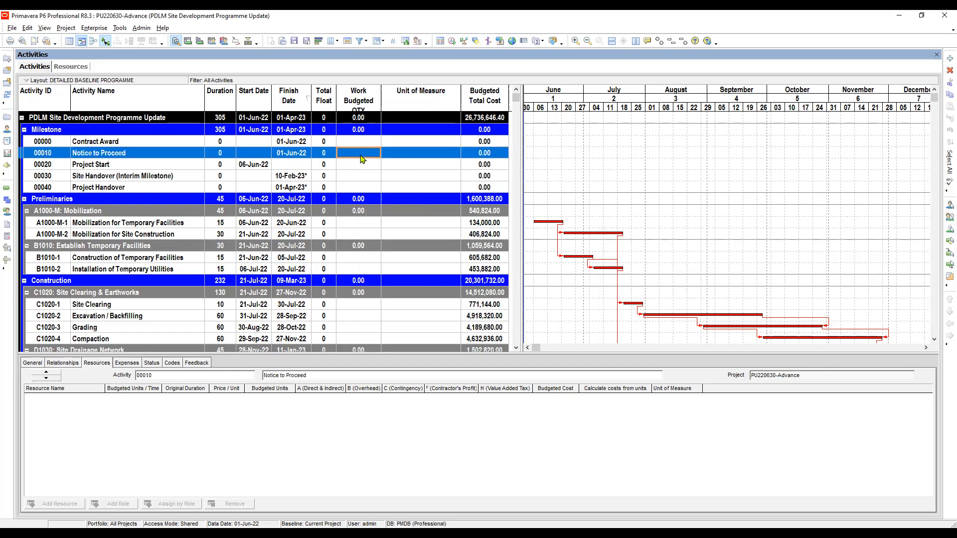
{"action": "scroll", "coordinate": [363, 161], "scroll_direction": "down", "scroll_amount": 2}
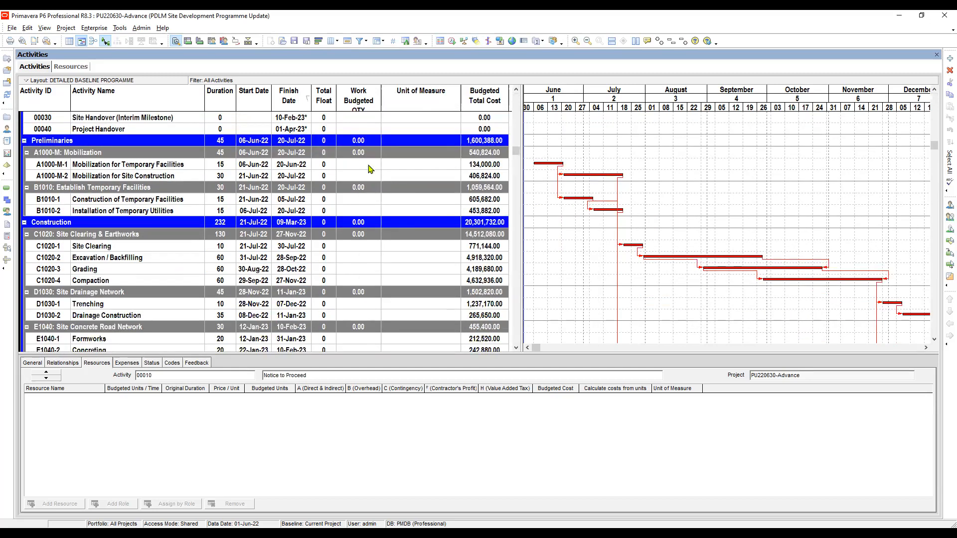
{"action": "left_click", "coordinate": [370, 165]}
{"action": "scroll", "coordinate": [370, 169], "scroll_direction": "up", "scroll_amount": 1}
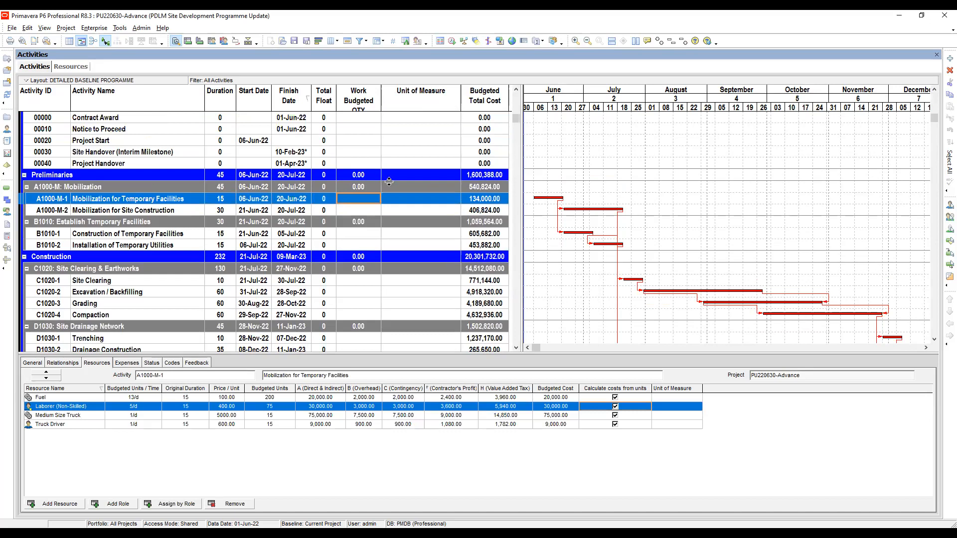
{"action": "scroll", "coordinate": [389, 181], "scroll_direction": "down", "scroll_amount": 1}
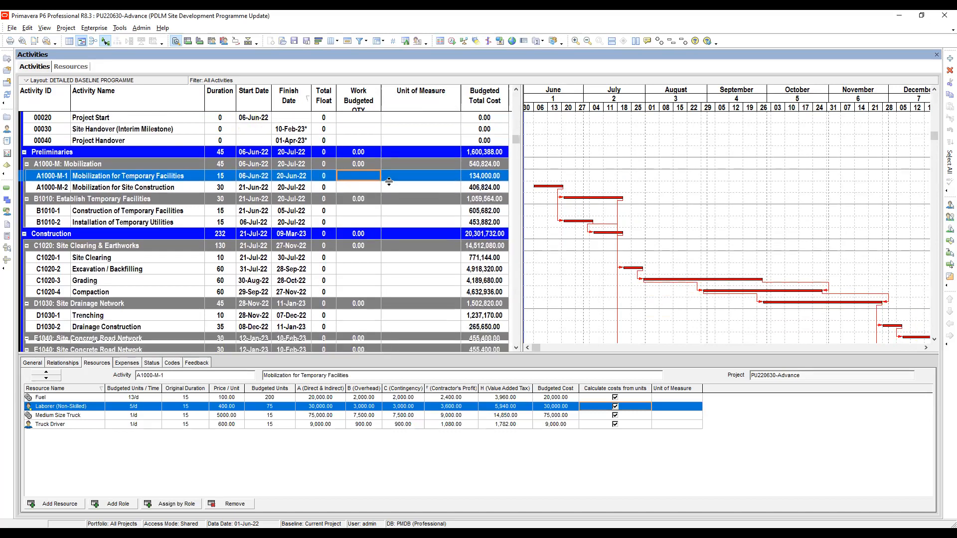
{"action": "scroll", "coordinate": [389, 181], "scroll_direction": "down", "scroll_amount": 1}
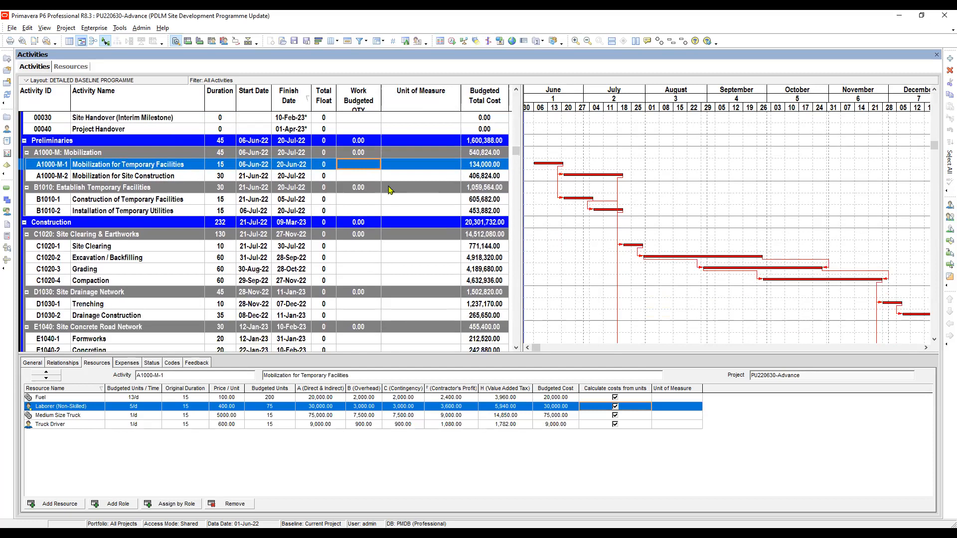
{"action": "left_click", "coordinate": [362, 161]}
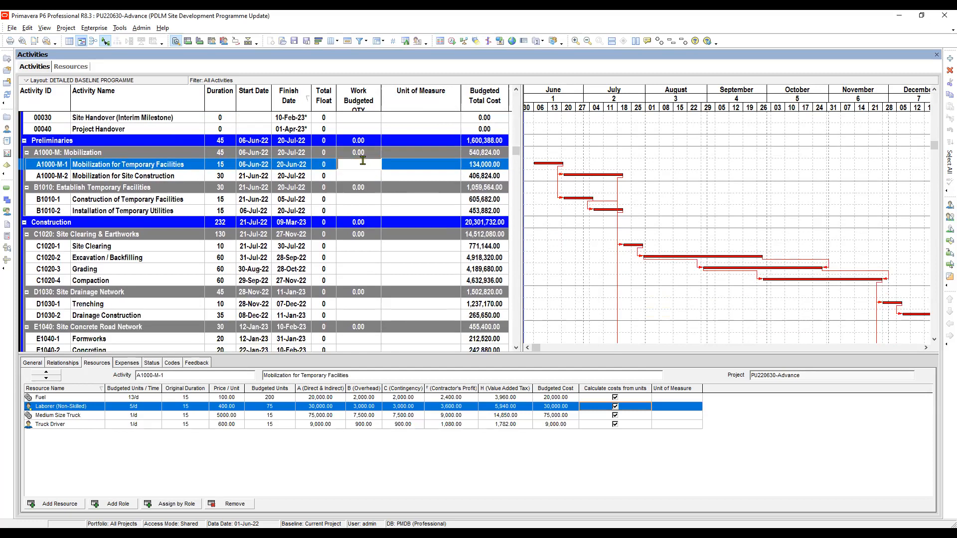
{"action": "type", "text": "1"}
{"action": "left_click", "coordinate": [426, 166]}
{"action": "left_click", "coordinate": [426, 166]}
{"action": "type", "text": "L"}
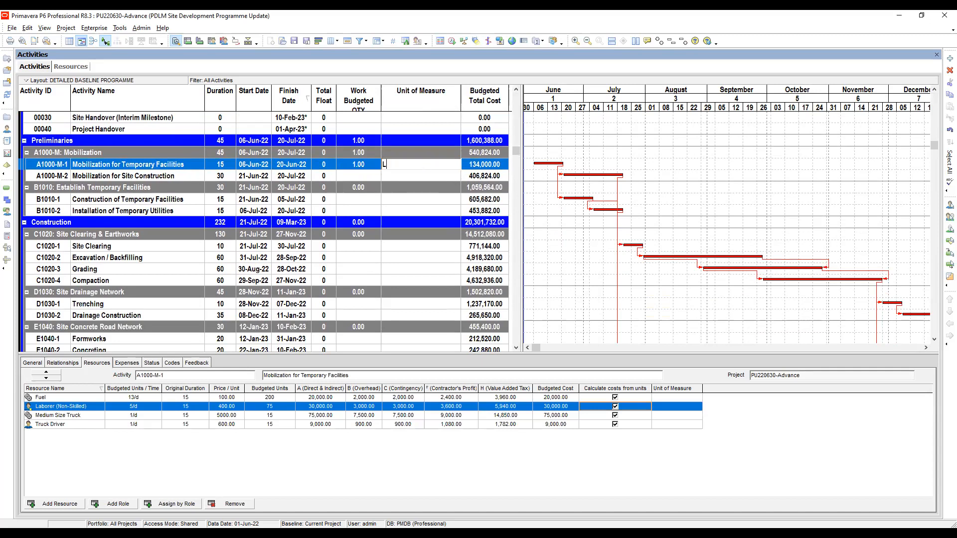
{"action": "type", "text": "ot"}
Give activity A1000-M-2, Mobilization for Site Construction, a Work Budgeted QTY of 1 and the Unit of Measure Lot
{"action": "left_click", "coordinate": [365, 176]}
{"action": "left_click", "coordinate": [365, 175]}
{"action": "type", "text": "1"}
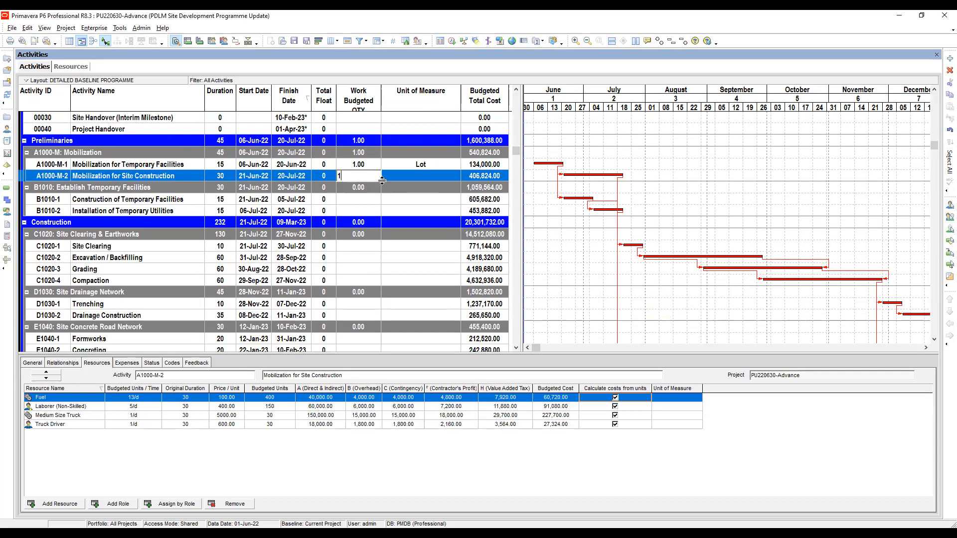
{"action": "left_click", "coordinate": [392, 181]}
{"action": "left_click", "coordinate": [393, 181]}
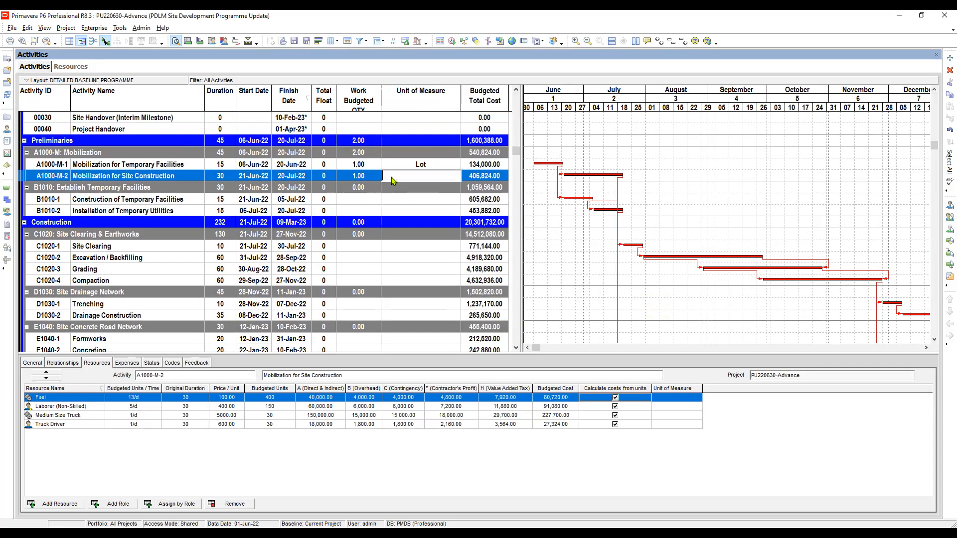
{"action": "type", "text": "Lot"}
Give activity B1010-1, Construction of Temporary Facilities, a Work Budgeted QTY of 3 and the Unit of Measure Each
{"action": "left_click", "coordinate": [356, 200]}
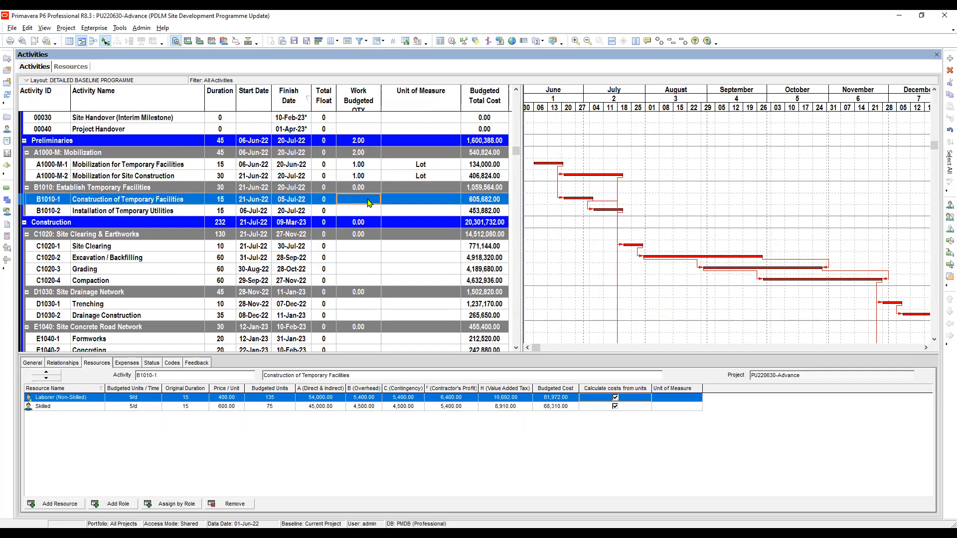
{"action": "left_click", "coordinate": [374, 199]}
{"action": "type", "text": "3"}
{"action": "key", "text": "Return"}
{"action": "left_click", "coordinate": [385, 201]}
{"action": "left_click", "coordinate": [385, 200]}
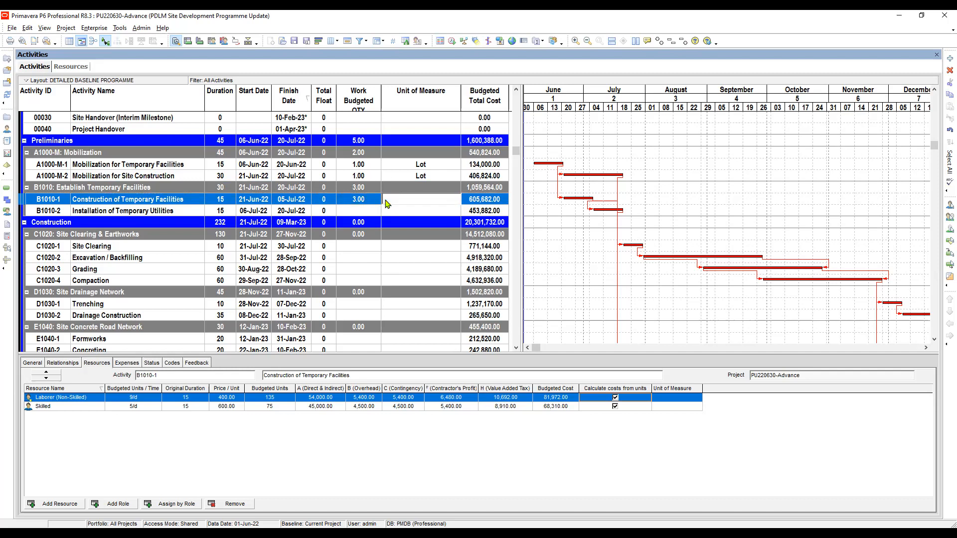
{"action": "type", "text": "Each"}
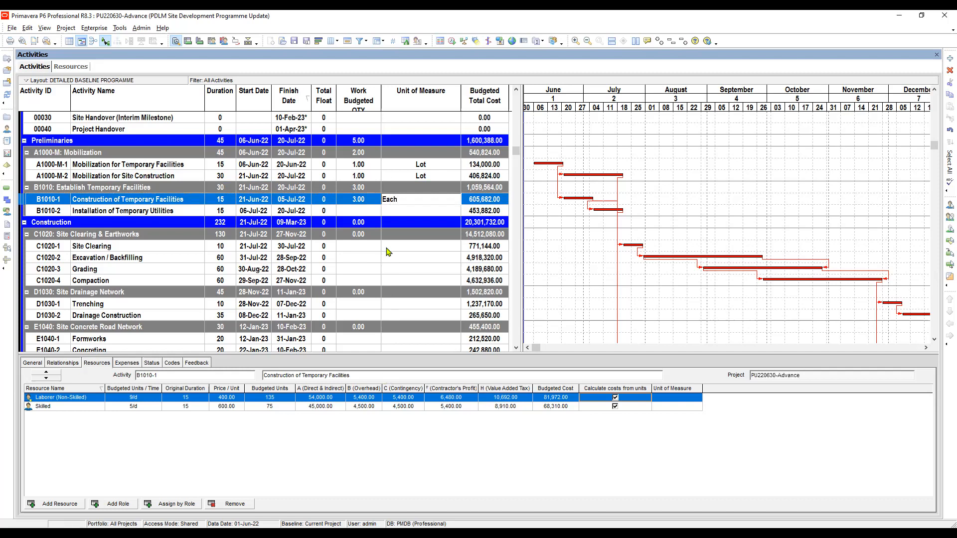
{"action": "key", "text": "Return"}
Give activity B1010-2, Installation of Temporary Utilities, a Work Budgeted QTY of 3 and the Unit of Measure Each
{"action": "left_click", "coordinate": [366, 211]}
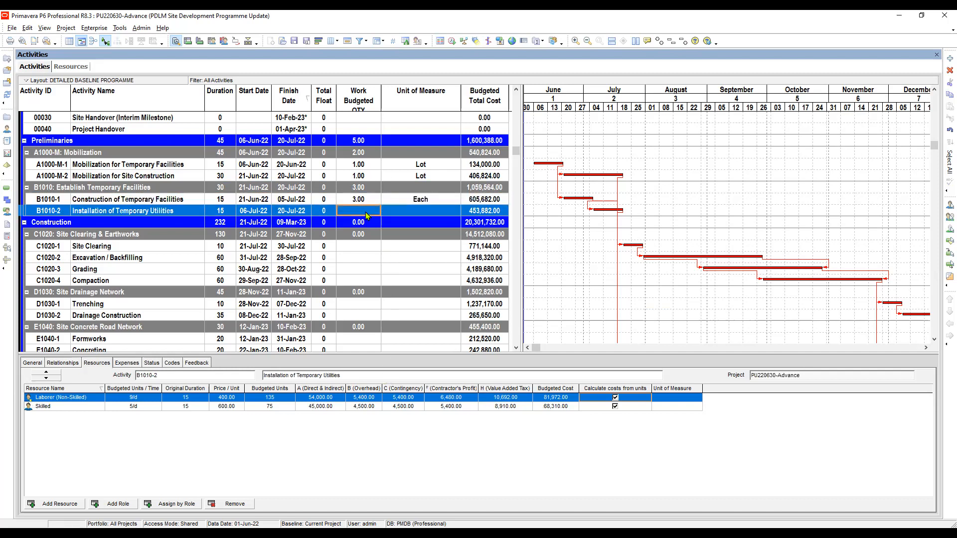
{"action": "type", "text": "3"}
{"action": "key", "text": "Tab"}
{"action": "type", "text": "Each"}
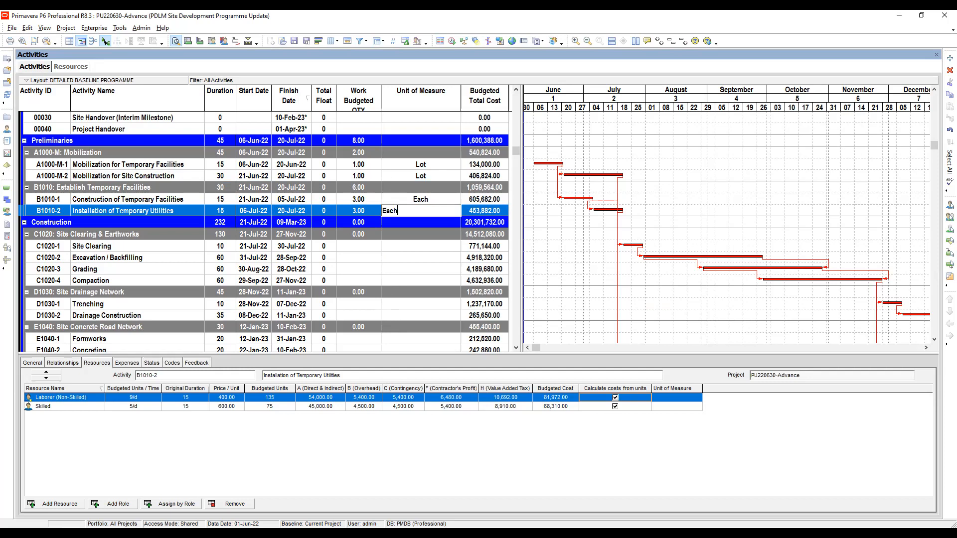
Set the Work Budgeted QTY of activity C1020-1, Site Clearing, to 10000
{"action": "left_click", "coordinate": [358, 246]}
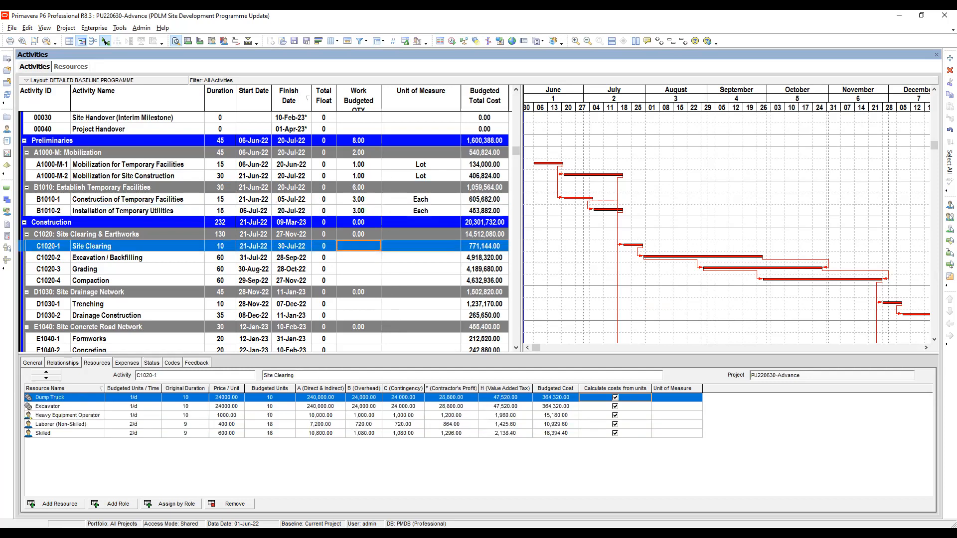
{"action": "key", "text": "alt+Tab"}
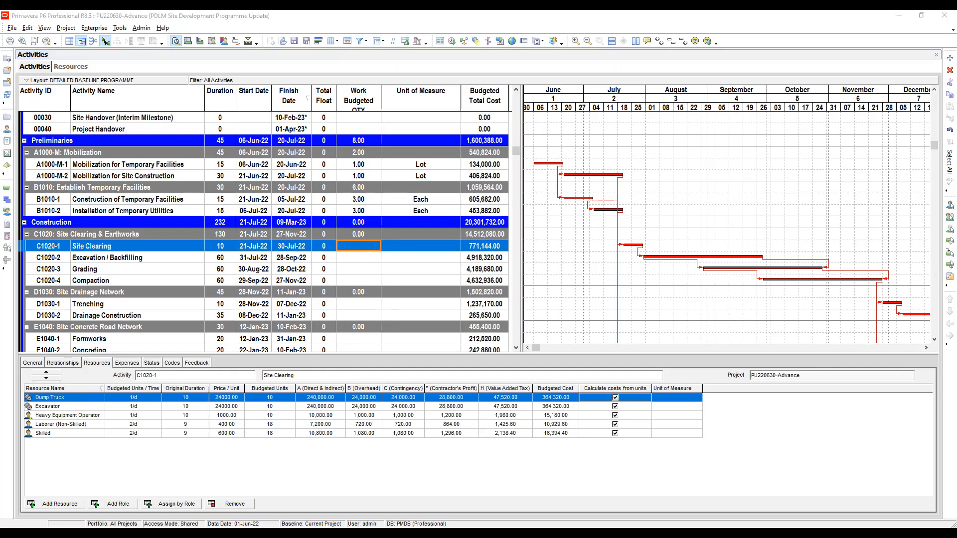
{"action": "scroll", "coordinate": [263, 228], "scroll_direction": "up", "scroll_amount": 2}
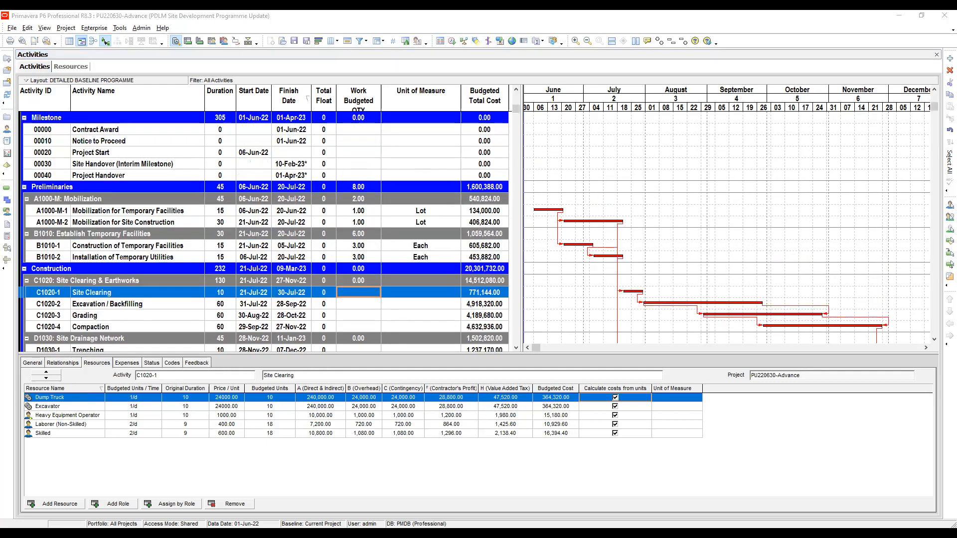
{"action": "key", "text": "alt+Tab"}
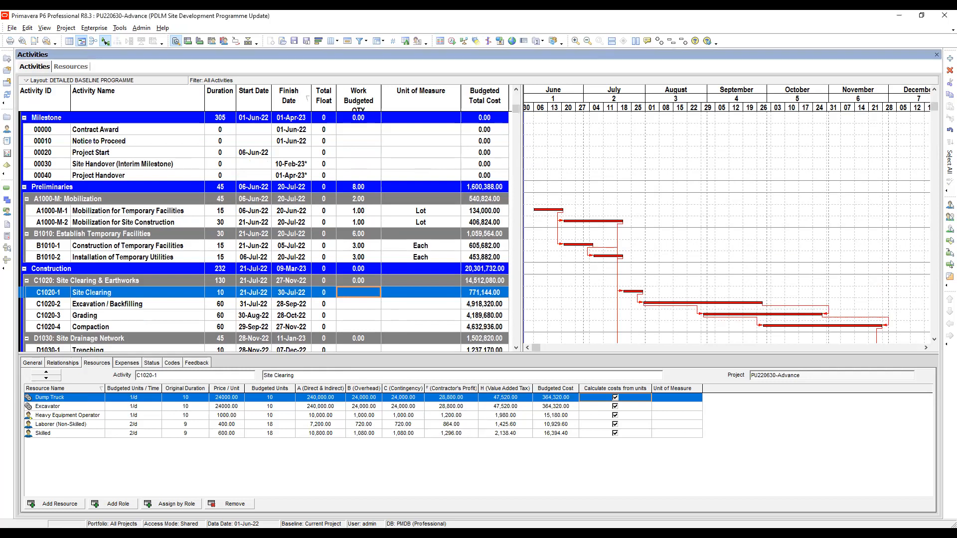
{"action": "left_click", "coordinate": [360, 296]}
{"action": "type", "text": "1"}
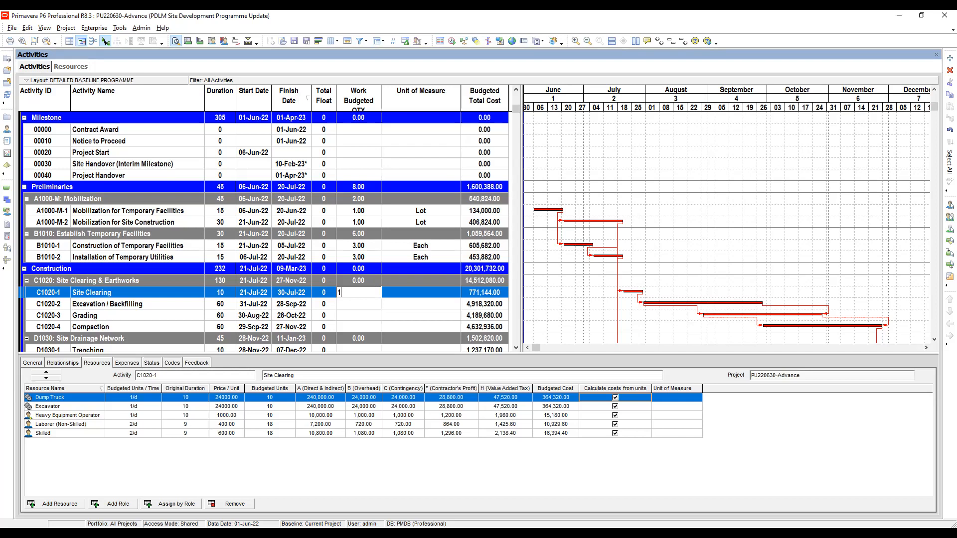
{"action": "type", "text": "0000"}
{"action": "key", "text": "Tab"}
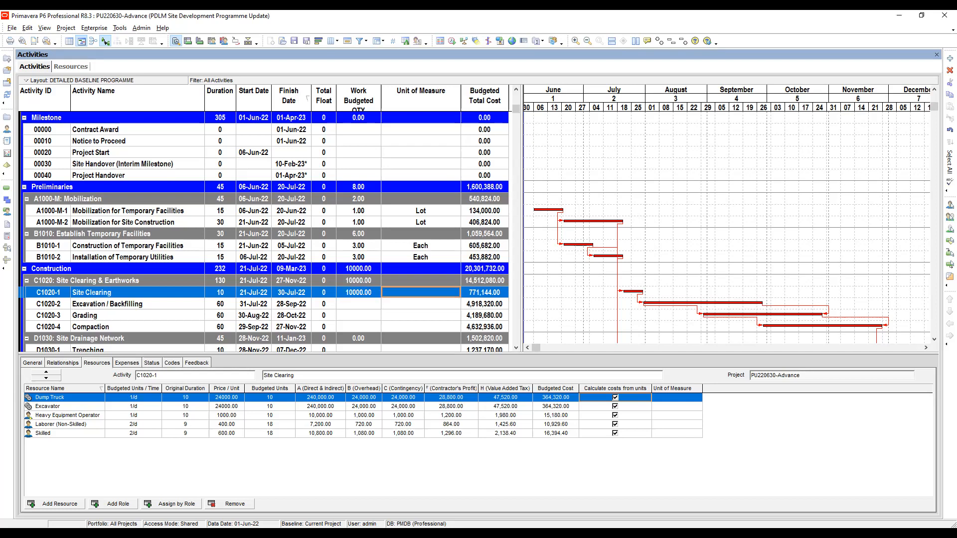
Enter S.M. as the Unit of Measure of the Site Clearing activity
{"action": "type", "text": "S"}
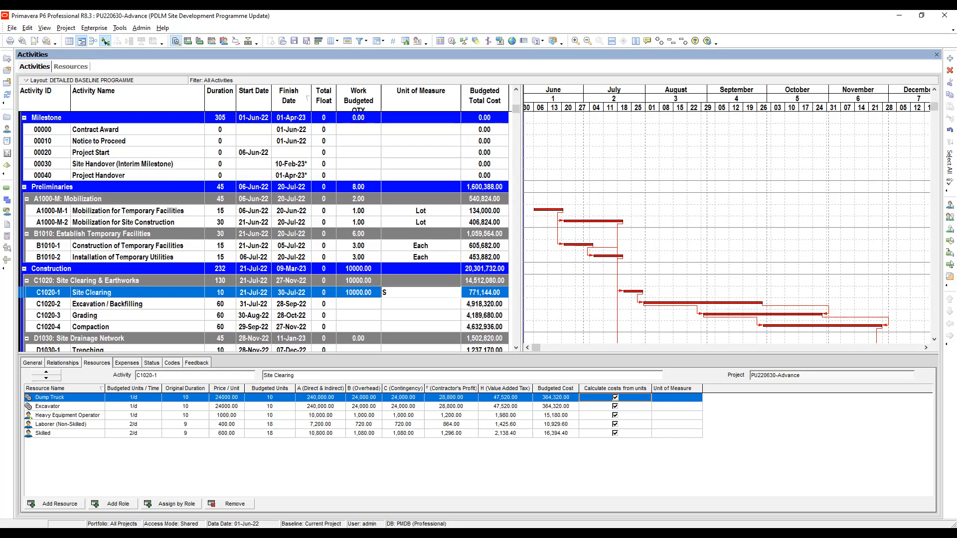
{"action": "type", "text": ">M>"}
{"action": "key", "text": "BackSpace"}
{"action": "key", "text": "BackSpace"}
{"action": "key", "text": "BackSpace"}
{"action": "type", "text": ".M."}
Give activity C1020-2, Excavation / Backfilling, a Work Budgeted QTY of 5000 and the Unit of Measure C.M
{"action": "left_click", "coordinate": [359, 305]}
{"action": "left_click", "coordinate": [359, 303]}
{"action": "type", "text": "5"}
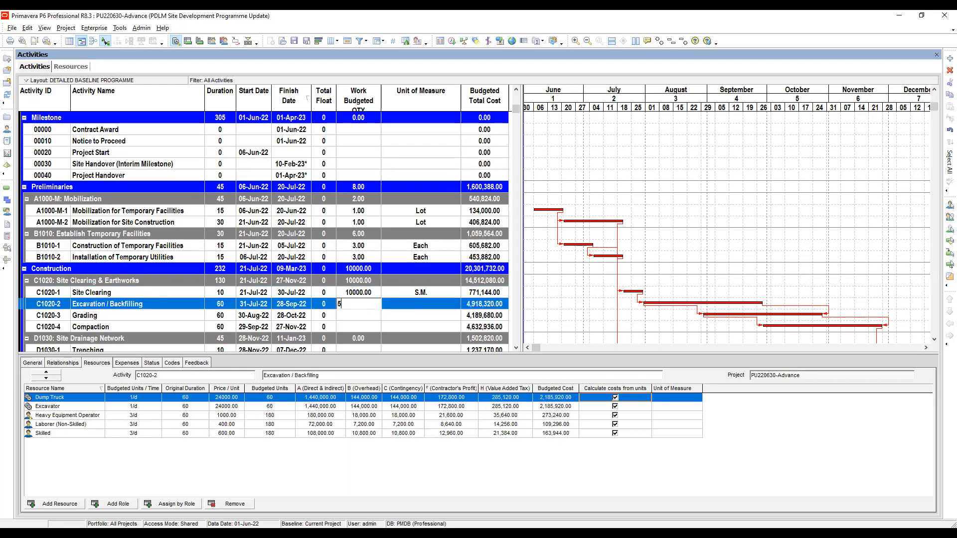
{"action": "type", "text": "000"}
{"action": "left_click", "coordinate": [389, 299]}
{"action": "left_click", "coordinate": [390, 299]}
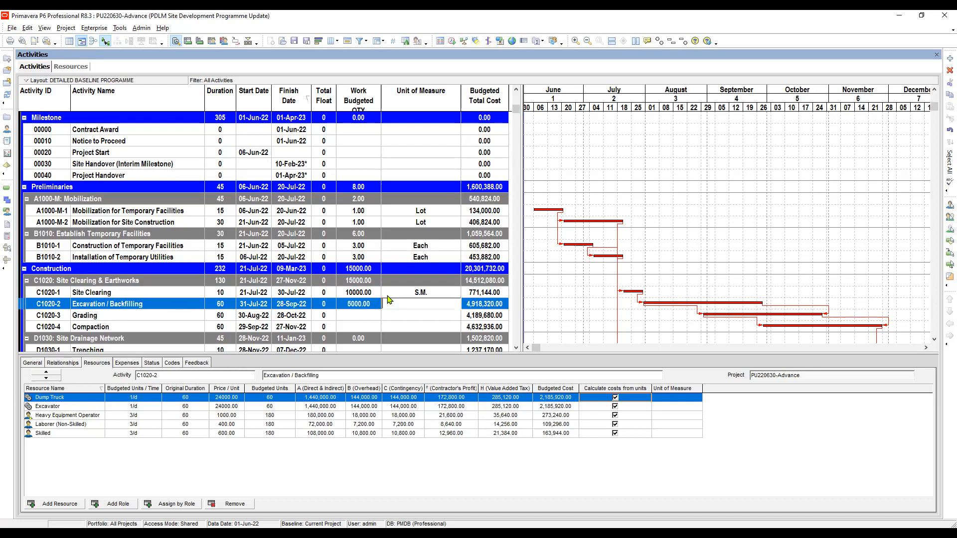
{"action": "type", "text": "C.M."}
Fill the Excavation / Backfilling Work Budgeted QTY of 5000 down to the Grading and Compaction activities
{"action": "left_click", "coordinate": [363, 304]}
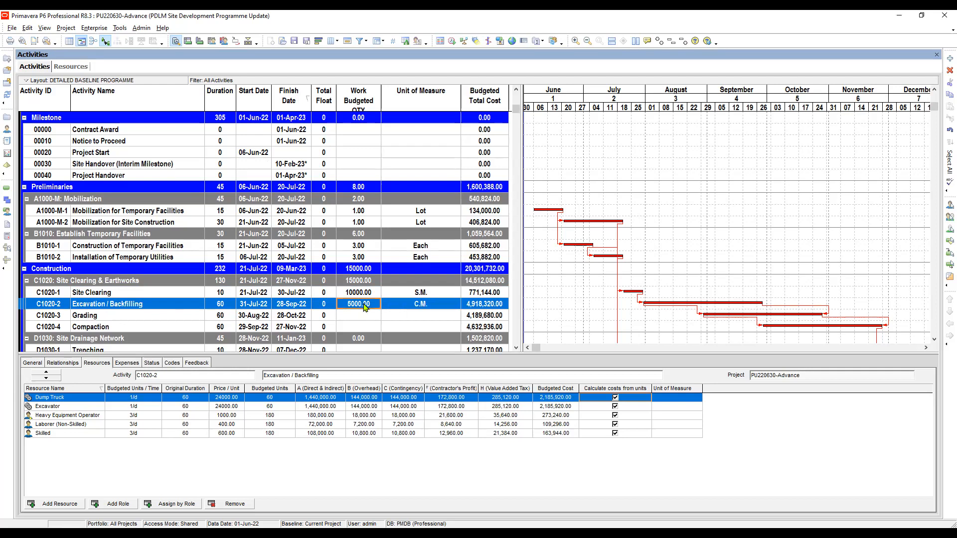
{"action": "scroll", "coordinate": [365, 308], "scroll_direction": "down", "scroll_amount": 1}
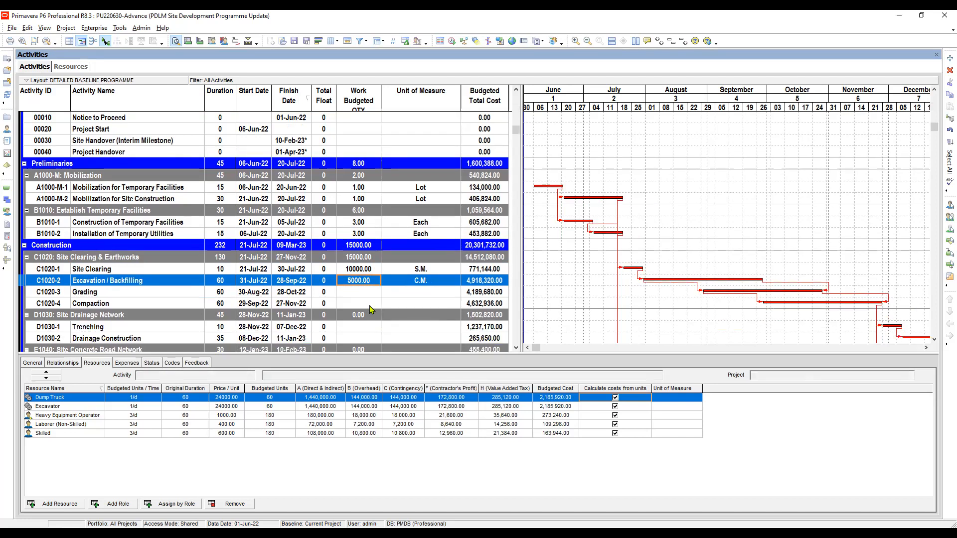
{"action": "left_click", "coordinate": [370, 305], "text": "shift"}
{"action": "right_click", "coordinate": [370, 305]}
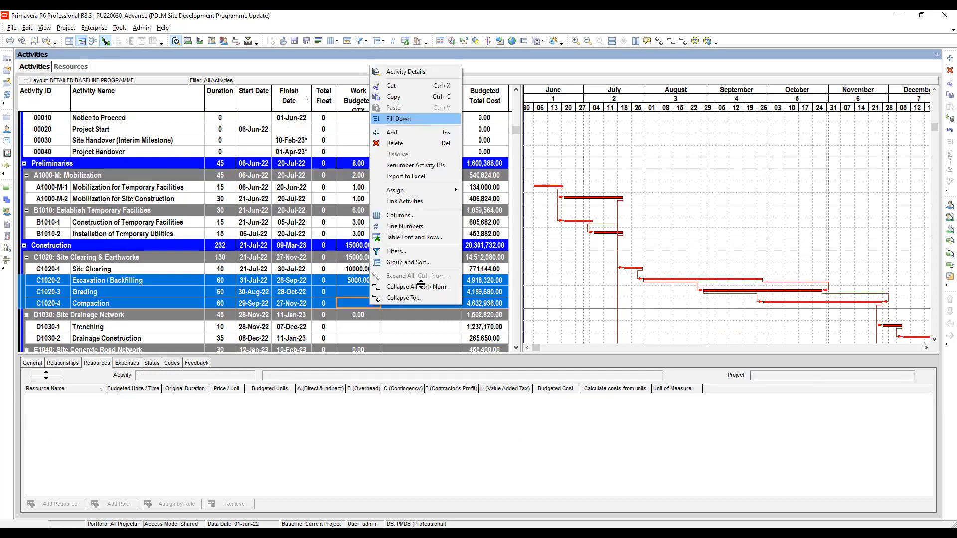
{"action": "key", "text": "Return"}
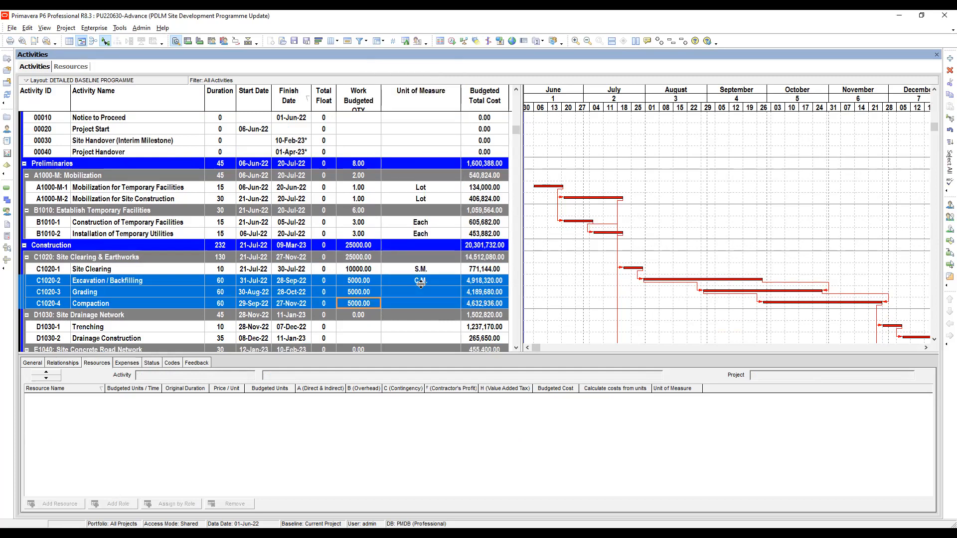
Fill the C.M. Unit of Measure from Excavation / Backfilling down to Grading and Compaction
{"action": "left_click", "coordinate": [420, 282]}
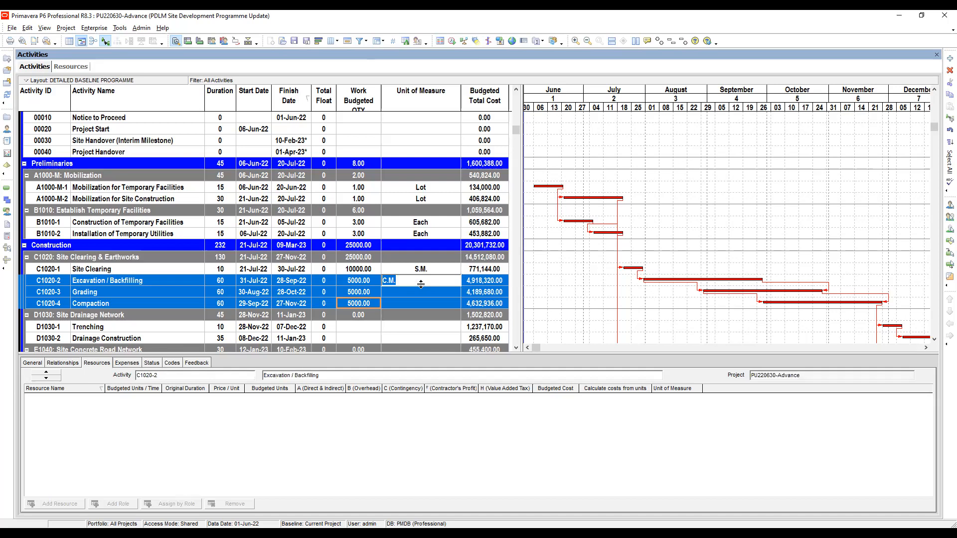
{"action": "key", "text": "Up"}
{"action": "key", "text": "Down"}
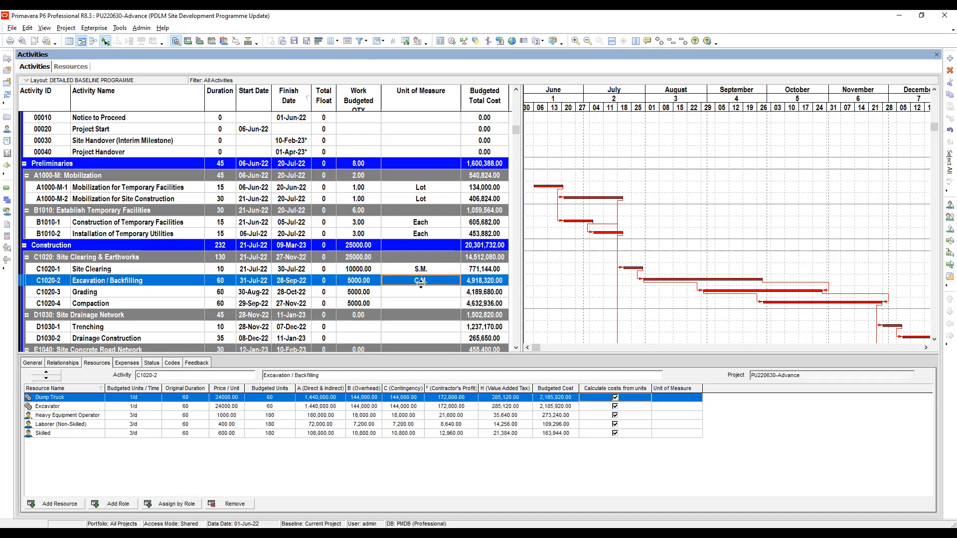
{"action": "scroll", "coordinate": [420, 284], "scroll_direction": "down", "scroll_amount": 2}
{"action": "key", "text": "shift+Down"}
{"action": "key", "text": "shift+Down"}
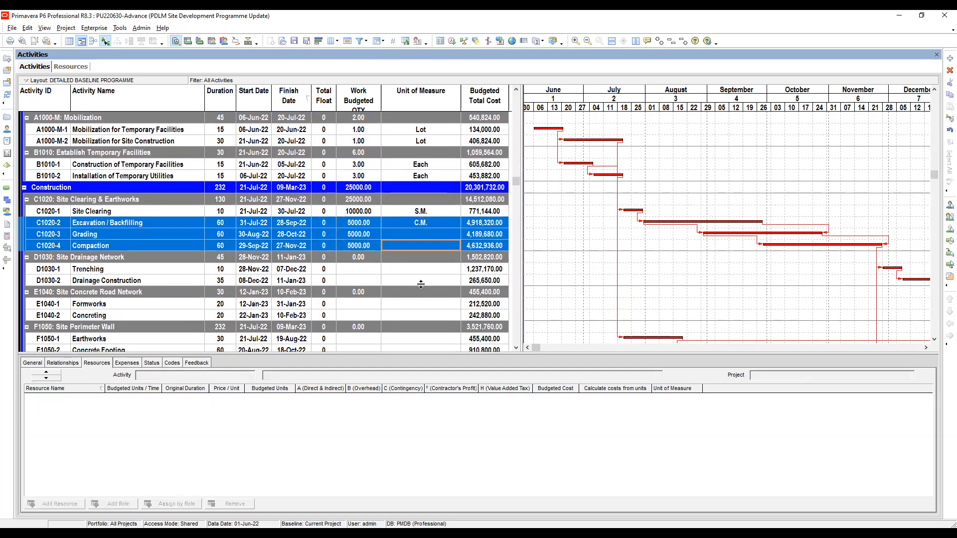
{"action": "key", "text": "ctrl+e"}
Set Trenching's Work Budgeted QTY to 800 and fill in its Unit of Measure C.M. from Excavation / Backfilling
{"action": "left_click", "coordinate": [364, 270]}
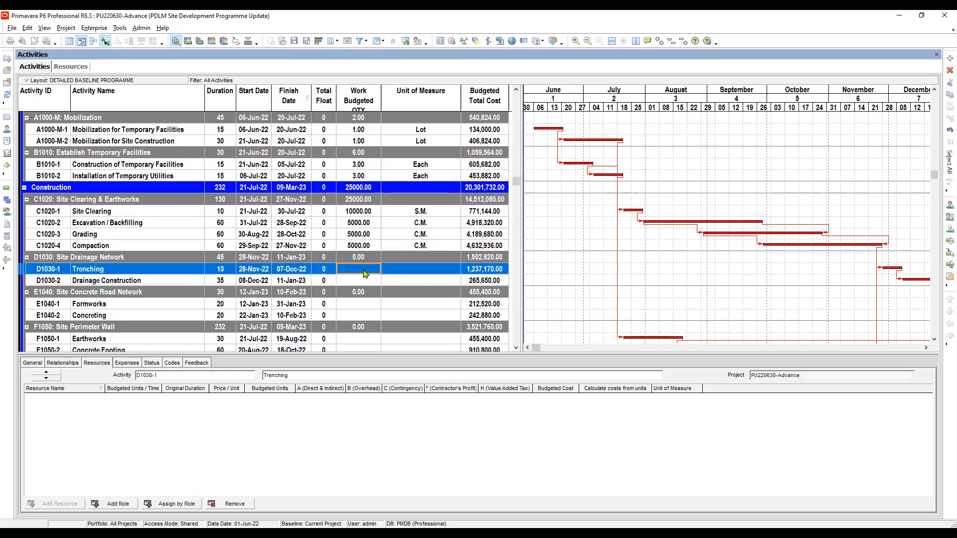
{"action": "left_click", "coordinate": [373, 269]}
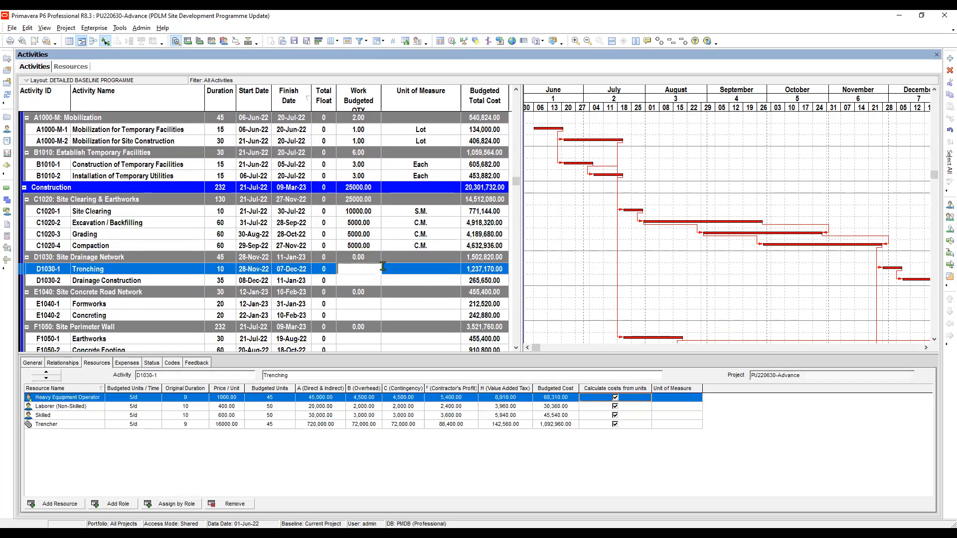
{"action": "type", "text": "800"}
{"action": "left_click", "coordinate": [421, 222]}
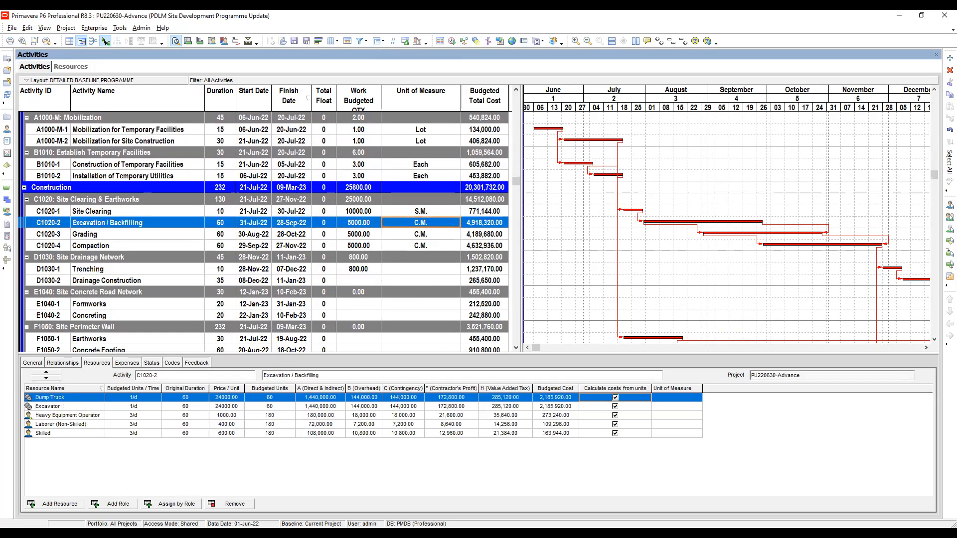
{"action": "left_click", "coordinate": [420, 269], "text": "ctrl"}
{"action": "right_click", "coordinate": [423, 269]}
{"action": "left_click", "coordinate": [448, 323]}
Give activity D1030-2, Drainage Construction, a Work Budgeted QTY of 1000 and the Unit of Measure L.M
{"action": "left_click", "coordinate": [362, 280]}
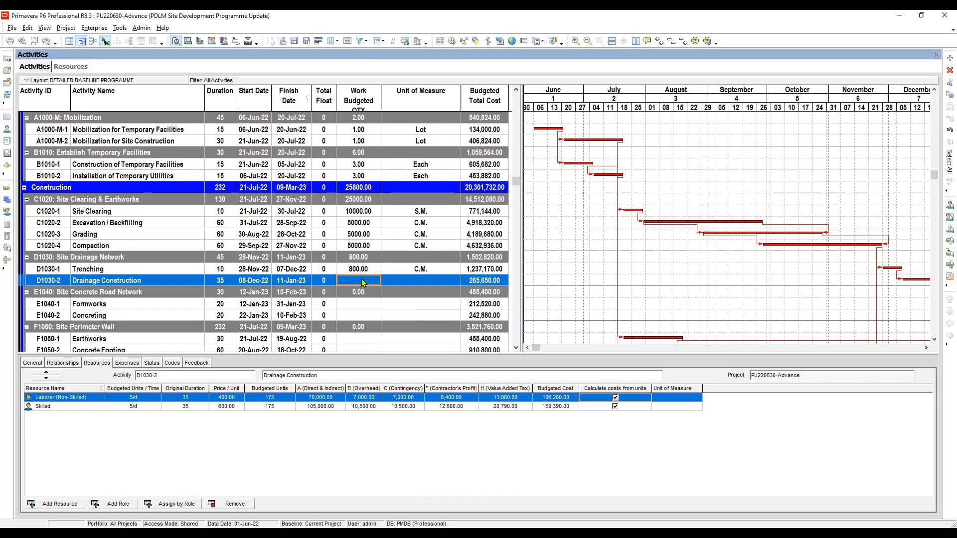
{"action": "type", "text": "10"}
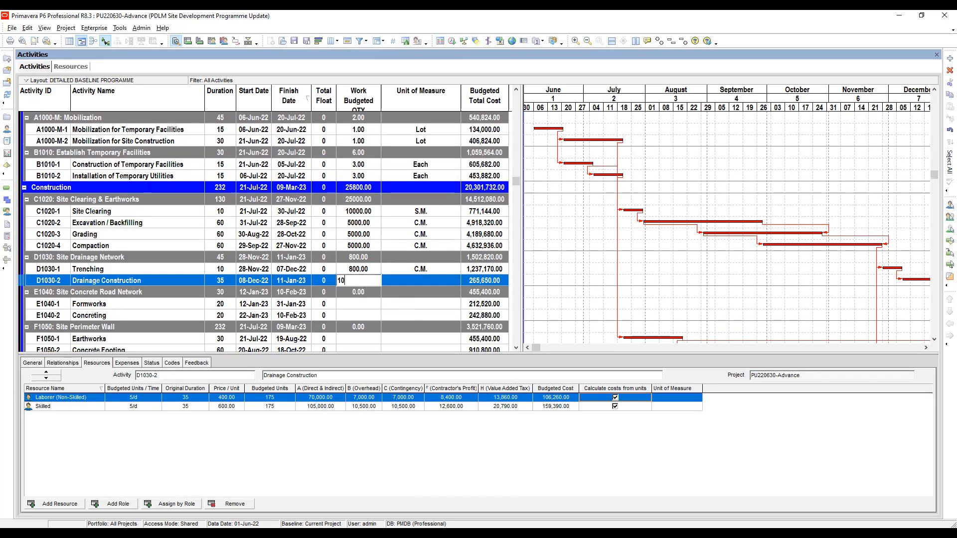
{"action": "type", "text": "00"}
{"action": "key", "text": "Tab"}
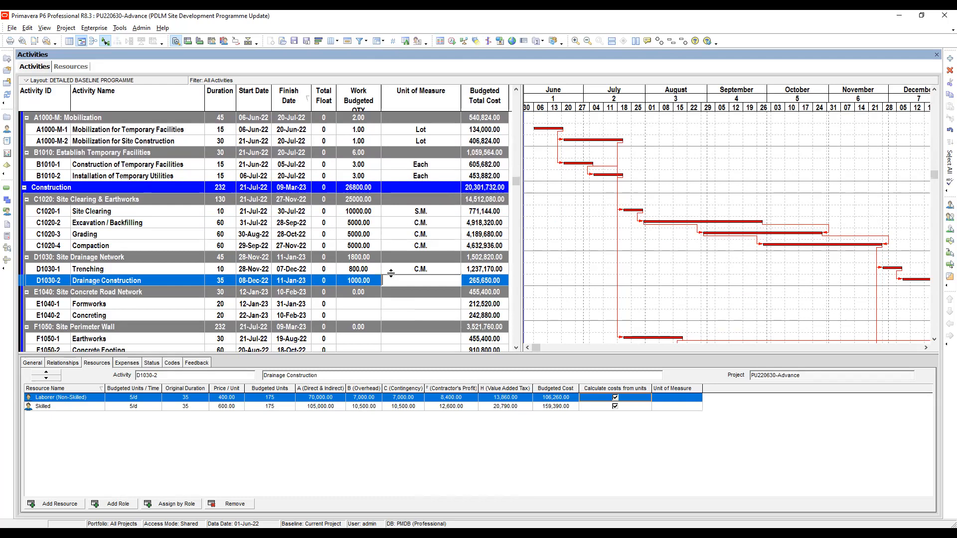
{"action": "type", "text": "L.M."}
{"action": "key", "text": "Return"}
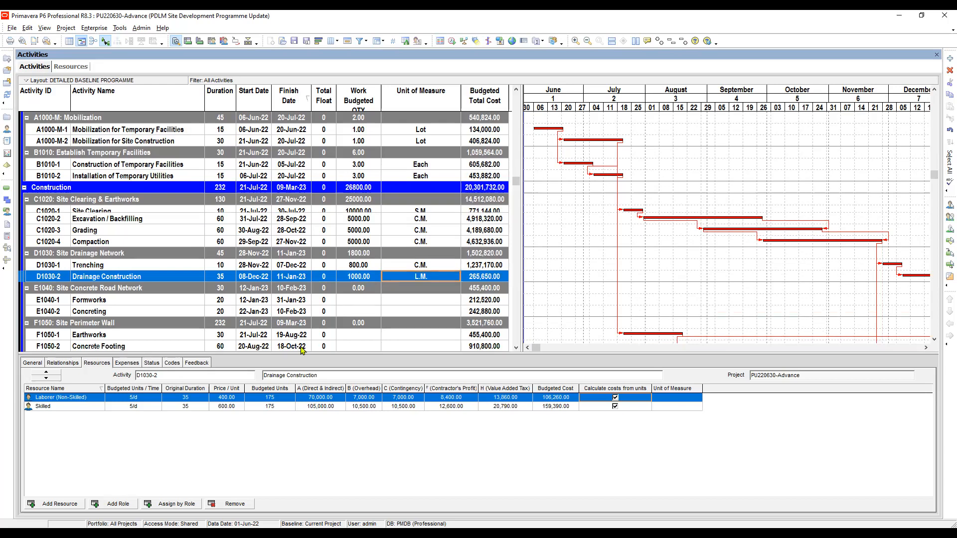
Set the Work Budgeted QTY of the Site Concrete Road Network activities to 300 for Formworks and 1800 for Concreting
{"action": "left_click", "coordinate": [357, 304]}
{"action": "scroll", "coordinate": [357, 303], "scroll_direction": "down", "scroll_amount": 2}
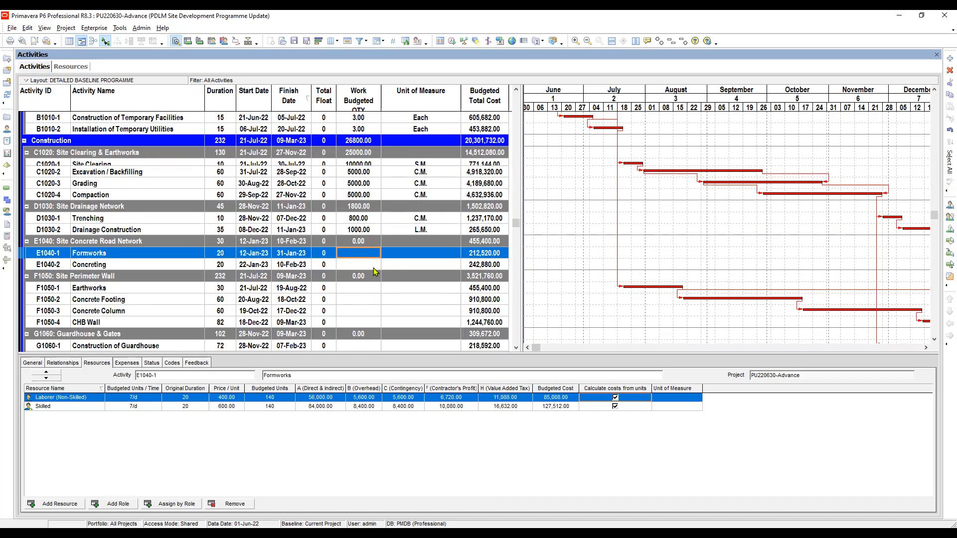
{"action": "type", "text": "300"}
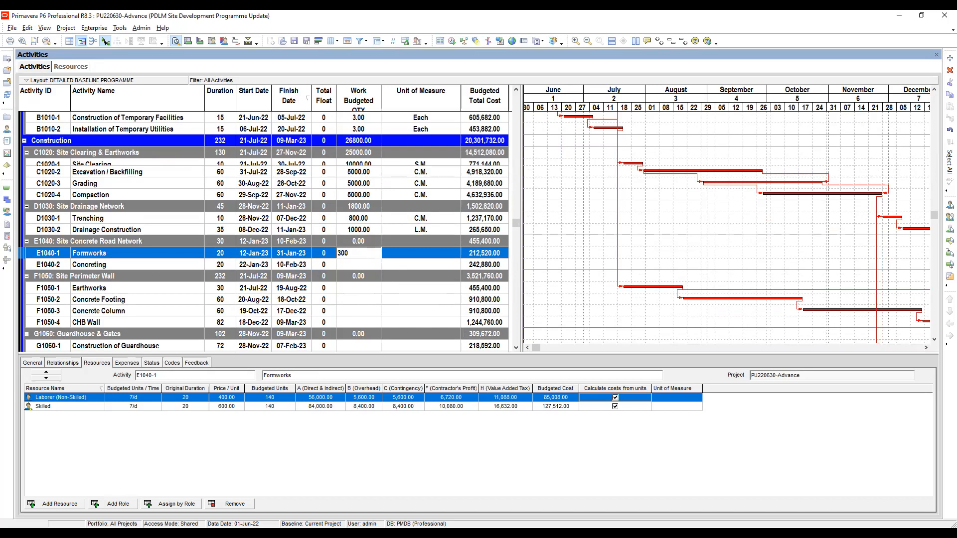
{"action": "left_click", "coordinate": [367, 264]}
{"action": "type", "text": "18"}
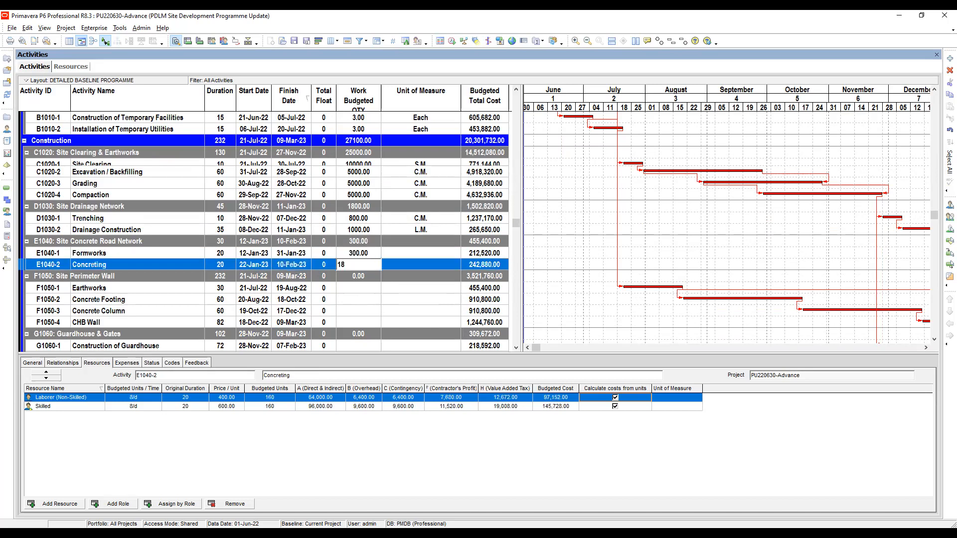
{"action": "type", "text": "00"}
Fill the S.M. Unit of Measure from Site Clearing, C1020-1, into the Formworks activity
{"action": "left_click", "coordinate": [429, 164]}
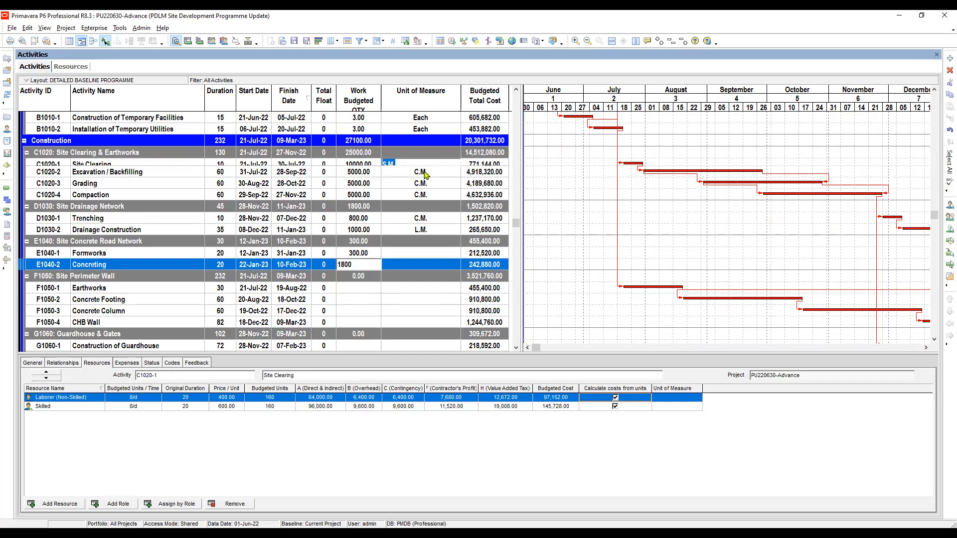
{"action": "left_click", "coordinate": [425, 174]}
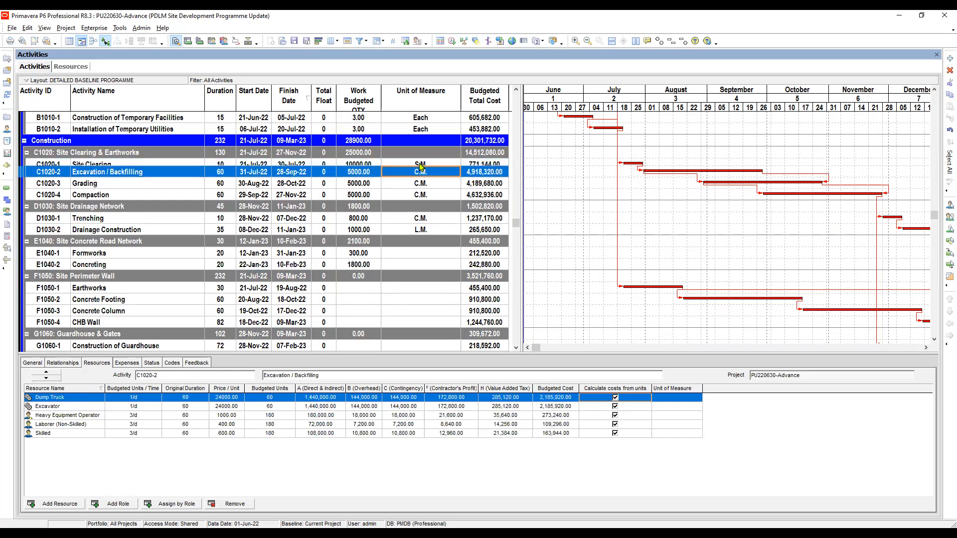
{"action": "left_click", "coordinate": [421, 164]}
{"action": "left_click", "coordinate": [423, 254], "text": "ctrl"}
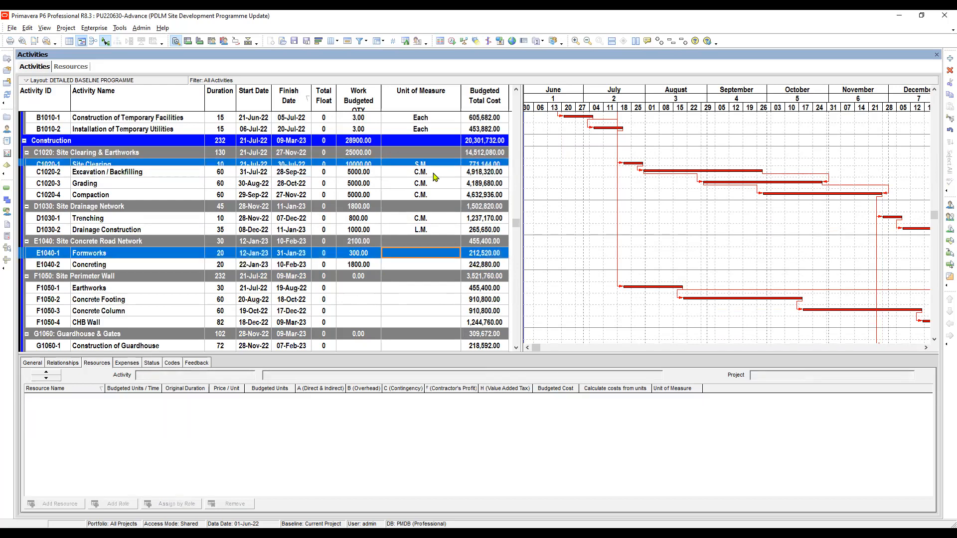
{"action": "right_click", "coordinate": [415, 253]}
{"action": "left_click", "coordinate": [454, 313]}
Fill the C.M. Unit of Measure from Trenching into the Concreting activity
{"action": "key", "text": "Up"}
{"action": "key", "text": "Up"}
{"action": "key", "text": "Up"}
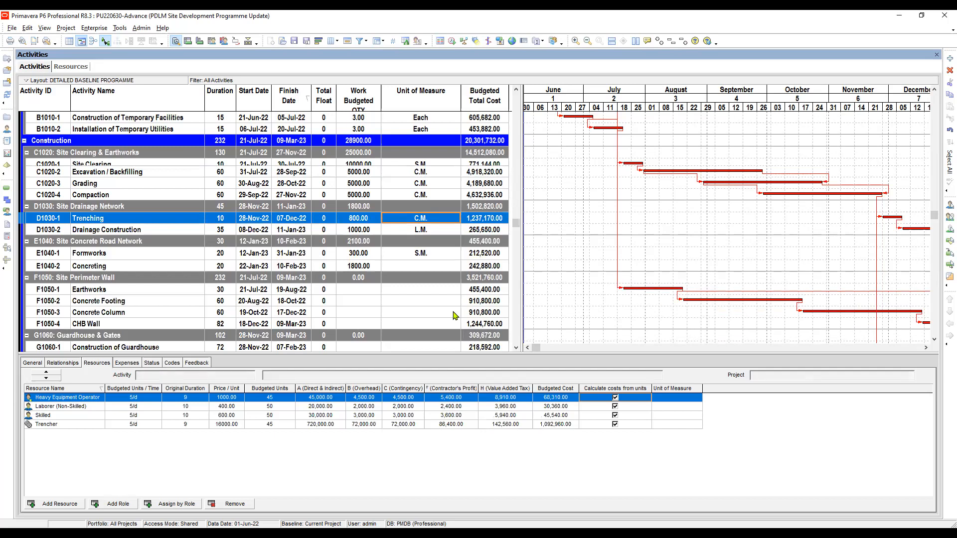
Set the Work Budgeted QTY of both Earthworks and Concrete Footing under Site Perimeter Wall to 256
{"action": "left_click", "coordinate": [372, 288]}
{"action": "scroll", "coordinate": [377, 278], "scroll_direction": "down", "scroll_amount": 2}
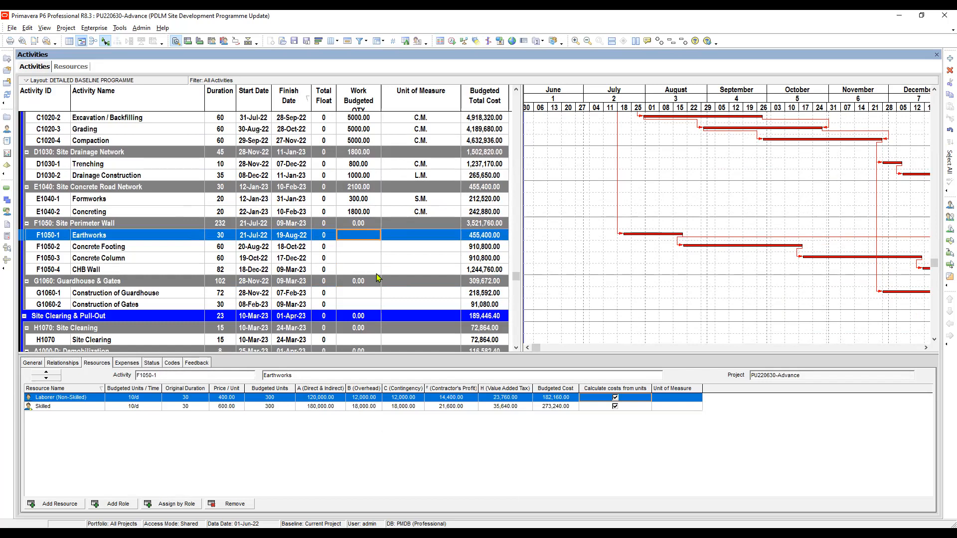
{"action": "left_click", "coordinate": [366, 235]}
{"action": "type", "text": "256"}
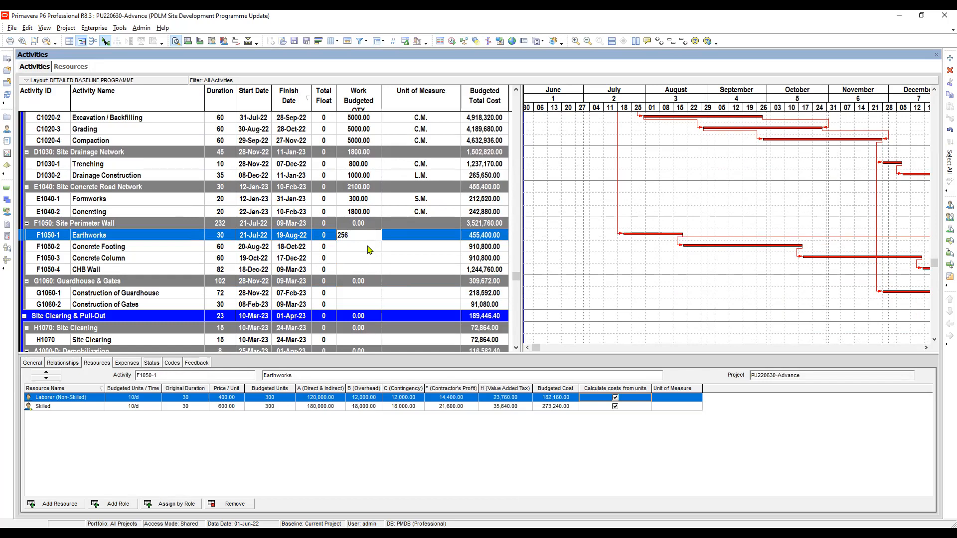
{"action": "left_click", "coordinate": [370, 247]}
{"action": "type", "text": "256"}
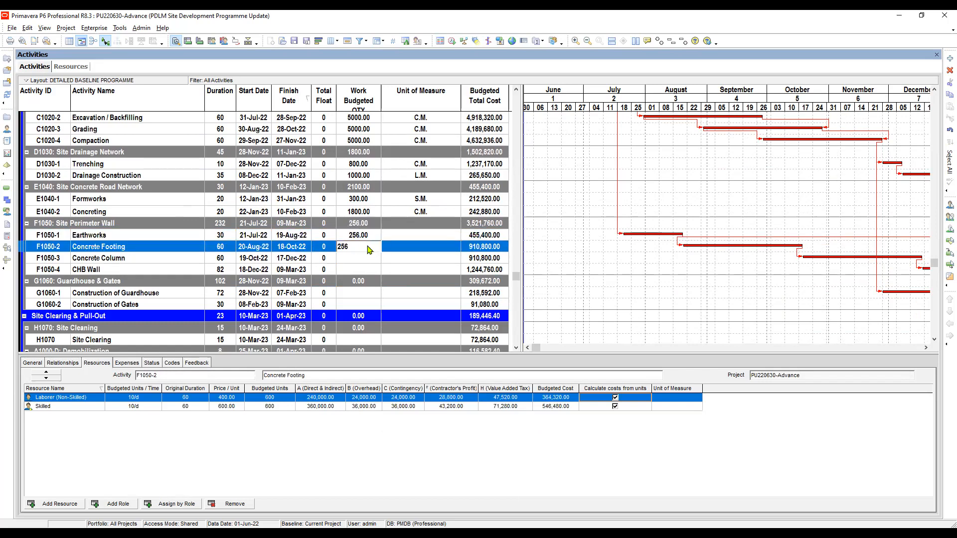
Set the Work Budgeted QTY under Site Perimeter Wall to 93.75 for Concrete Column and 3000 for CHB Wall
{"action": "left_click", "coordinate": [372, 259]}
{"action": "type", "text": "93.75"}
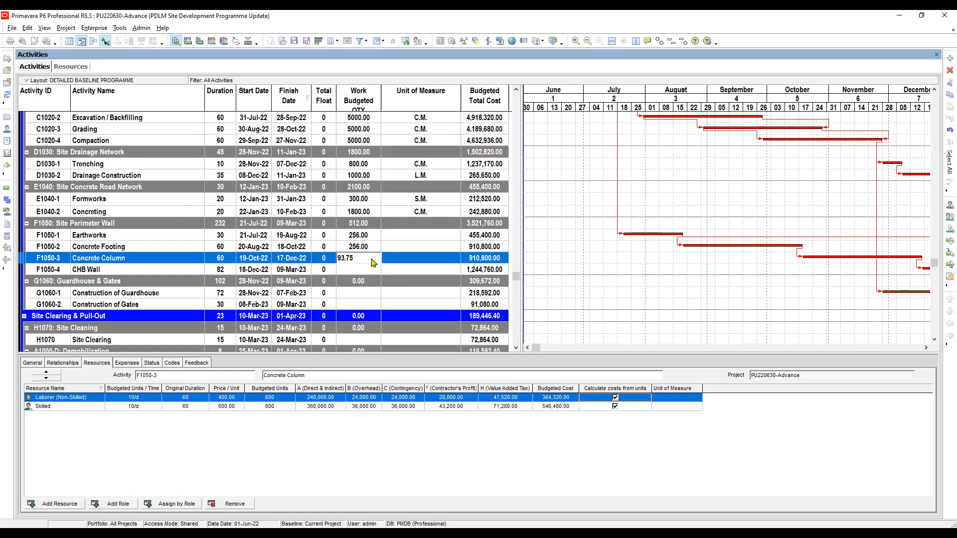
{"action": "key", "text": "Return"}
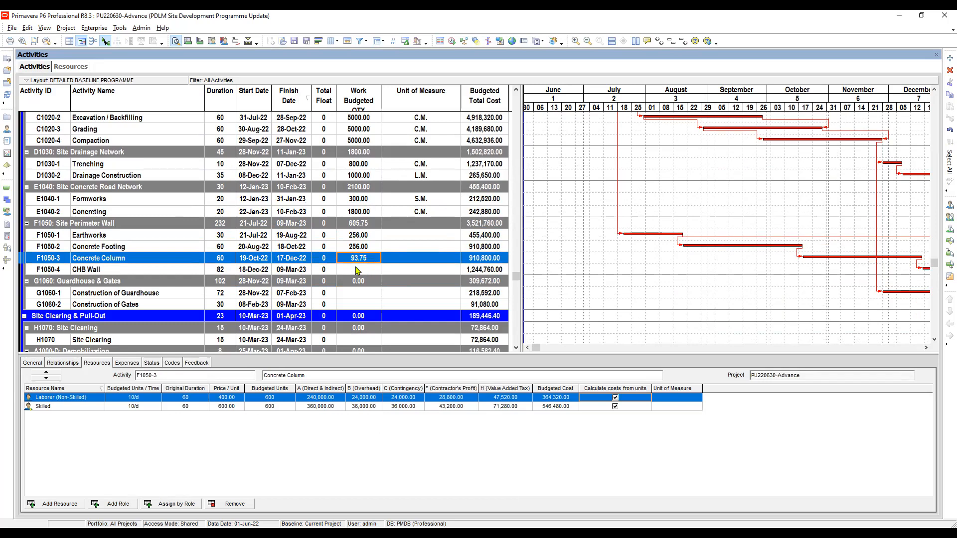
{"action": "left_click", "coordinate": [357, 269]}
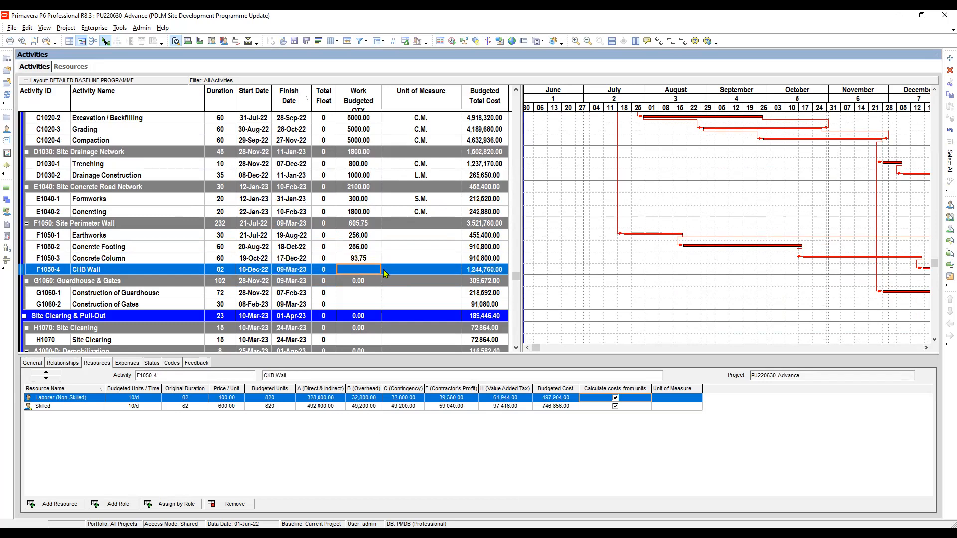
{"action": "type", "text": "3"}
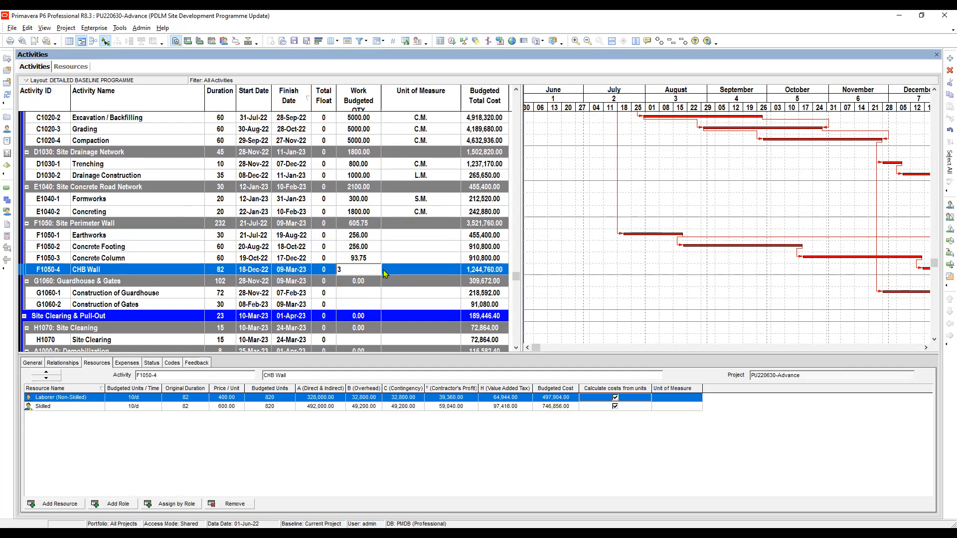
{"action": "type", "text": "000"}
{"action": "key", "text": "Return"}
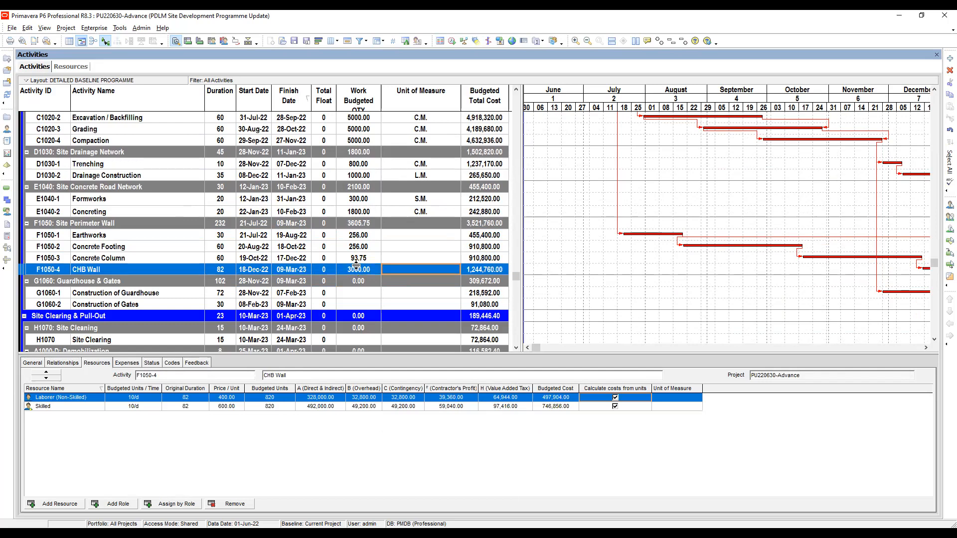
{"action": "left_click", "coordinate": [357, 261]}
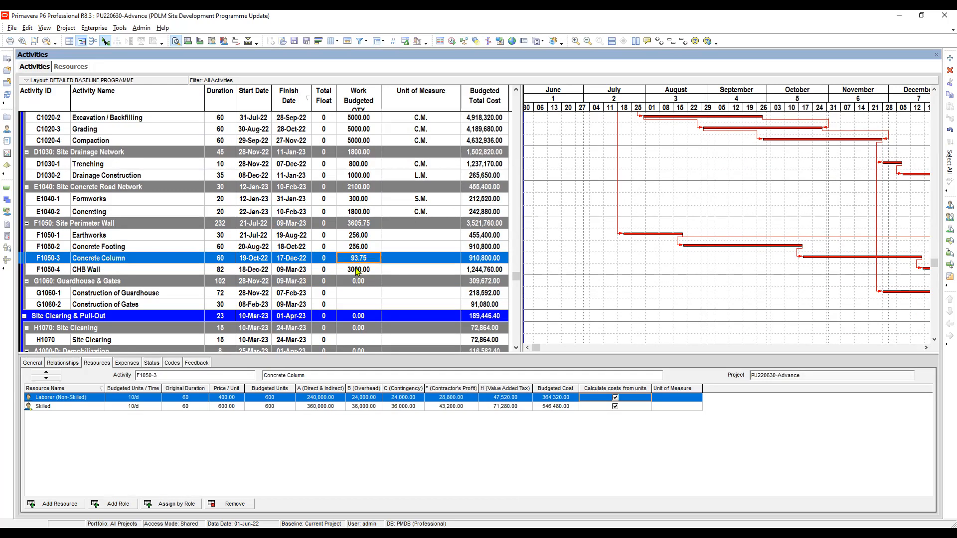
{"action": "left_click", "coordinate": [358, 269]}
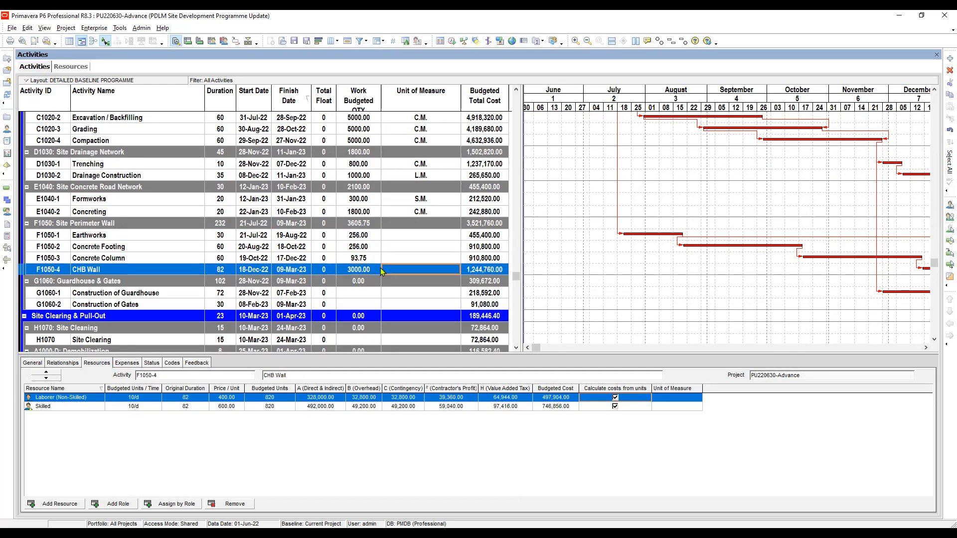
{"action": "left_click", "coordinate": [390, 271]}
Fill the C.M. Unit of Measure from Concreting into the Earthworks, Concrete Footing and Concrete Column activities under Site Perimeter Wall
{"action": "left_click", "coordinate": [372, 238]}
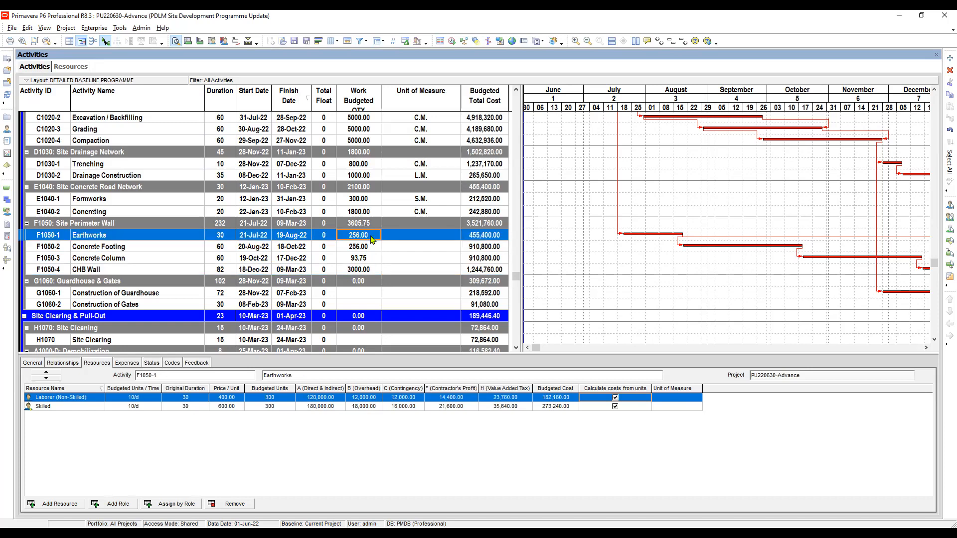
{"action": "key", "text": "Tab"}
{"action": "key", "text": "Up"}
{"action": "key", "text": "shift+Down"}
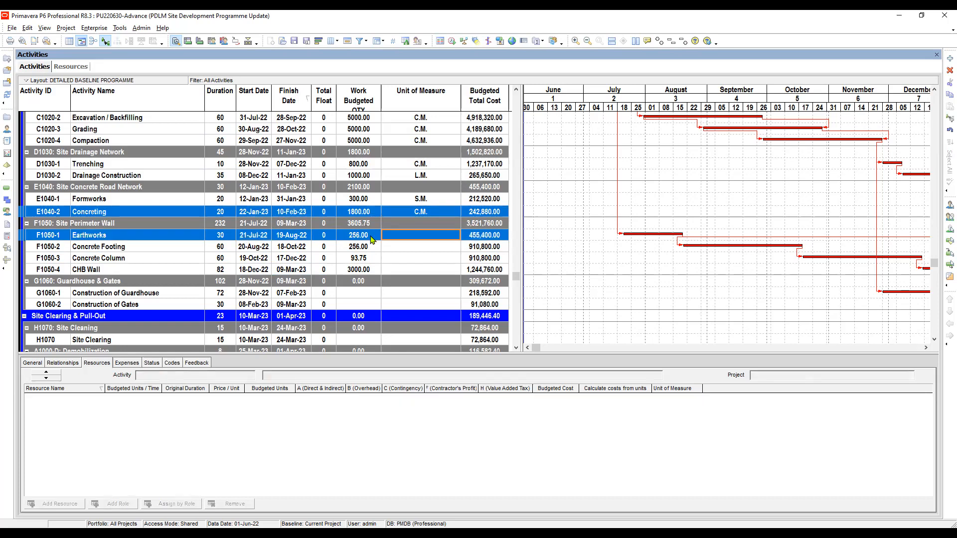
{"action": "key", "text": "shift+Down"}
{"action": "key", "text": "shift+Down"}
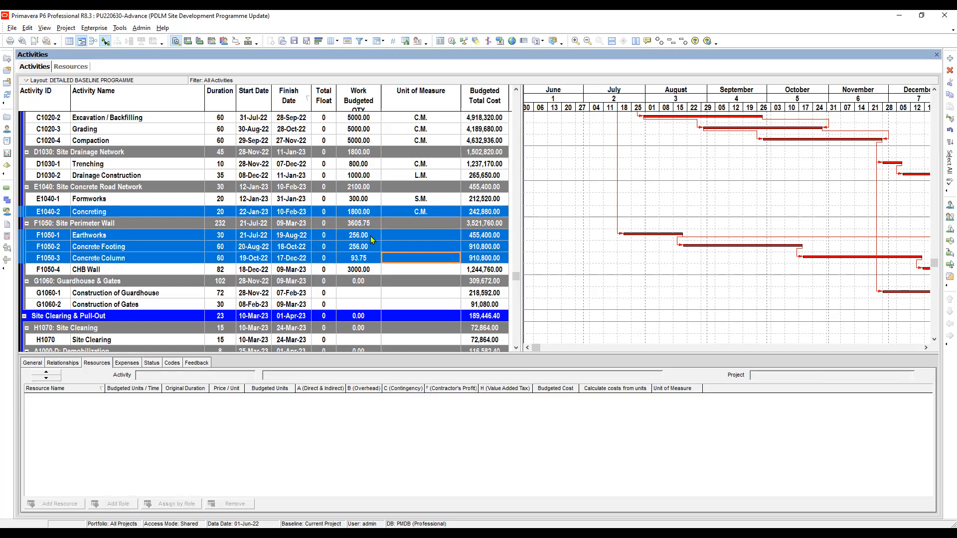
{"action": "right_click", "coordinate": [423, 256]}
{"action": "left_click", "coordinate": [458, 310]}
Fill the S.M. Unit of Measure from Formworks into the CHB Wall activity
{"action": "key", "text": "Up"}
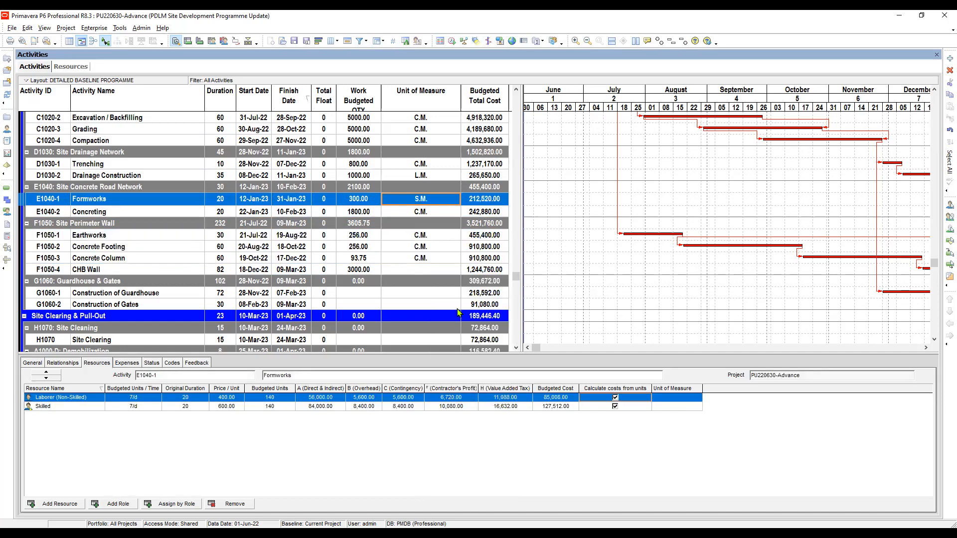
{"action": "left_click", "coordinate": [421, 270], "text": "ctrl"}
{"action": "right_click", "coordinate": [422, 269]}
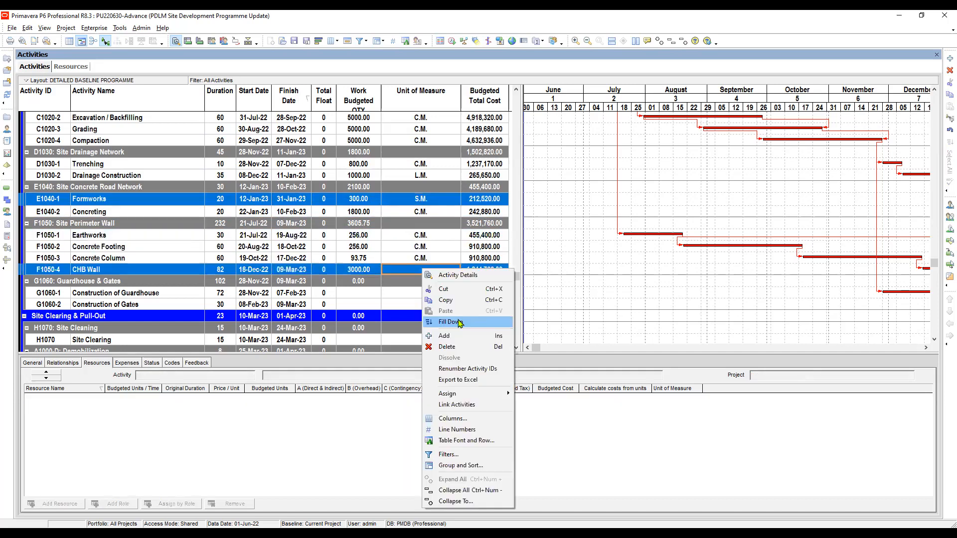
{"action": "left_click", "coordinate": [459, 322]}
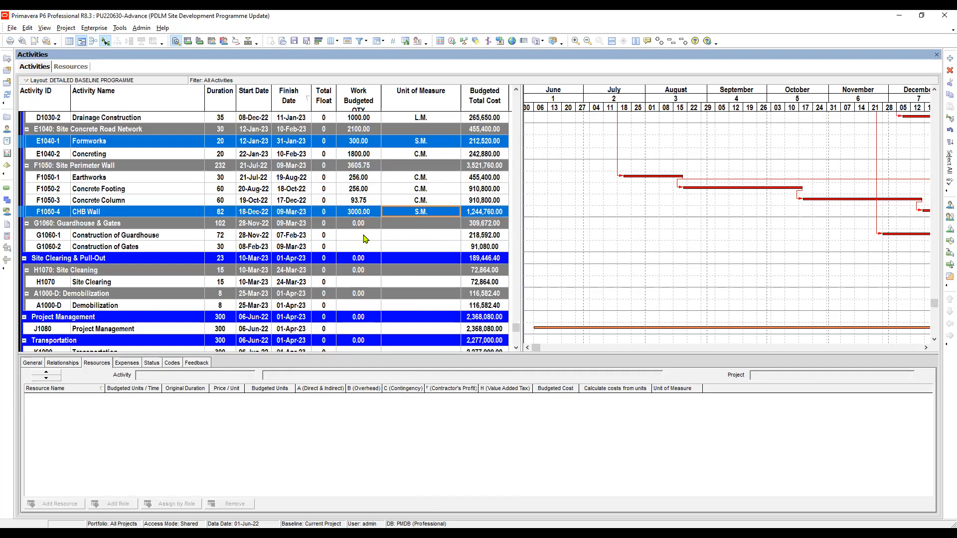
Set the Work Budgeted QTY of Construction of Guardhouse and Construction of Gates to 2 each
{"action": "left_click", "coordinate": [365, 237]}
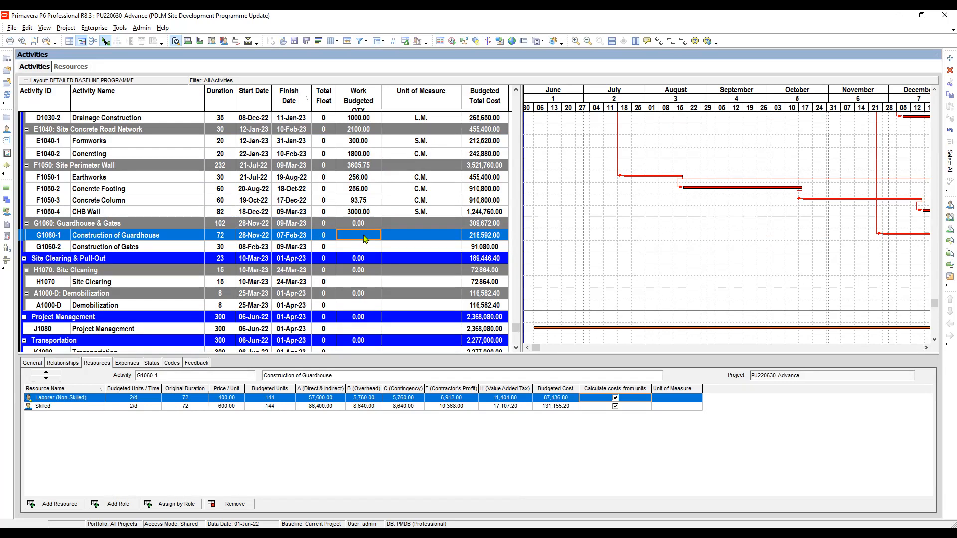
{"action": "left_click", "coordinate": [366, 236]}
{"action": "type", "text": "2"}
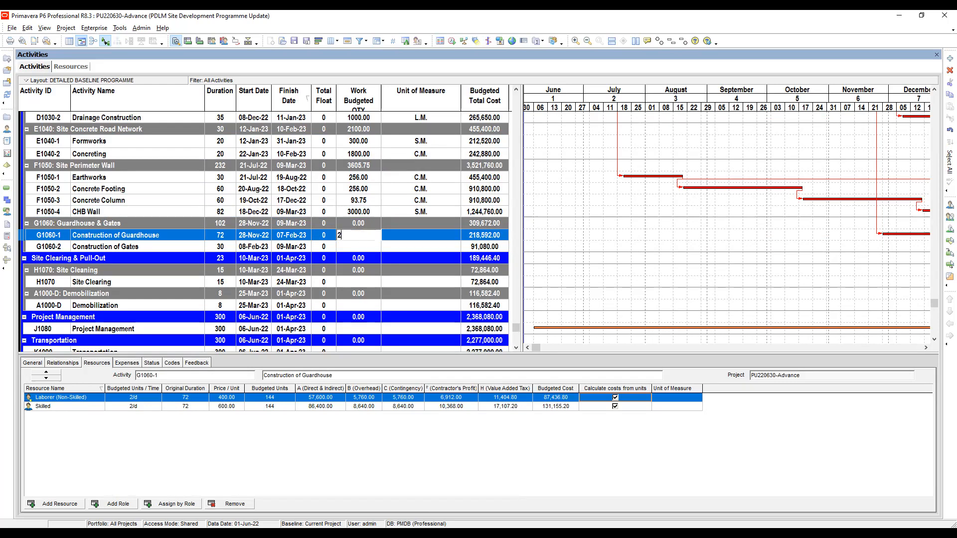
{"action": "left_click", "coordinate": [362, 246]}
{"action": "type", "text": "2"}
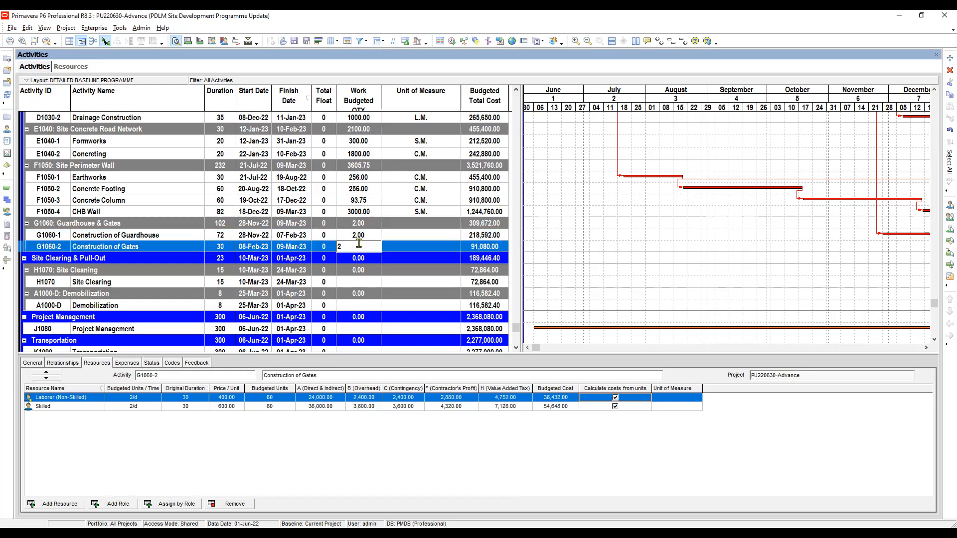
{"action": "key", "text": "Return"}
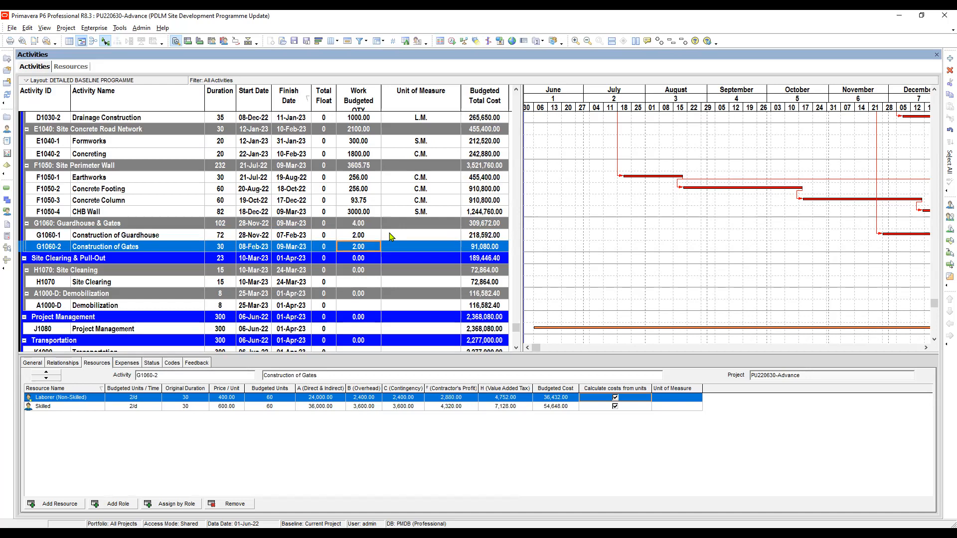
Set the Unit of Measure of Construction of Guardhouse and Construction of Gates to Each
{"action": "left_click", "coordinate": [392, 236]}
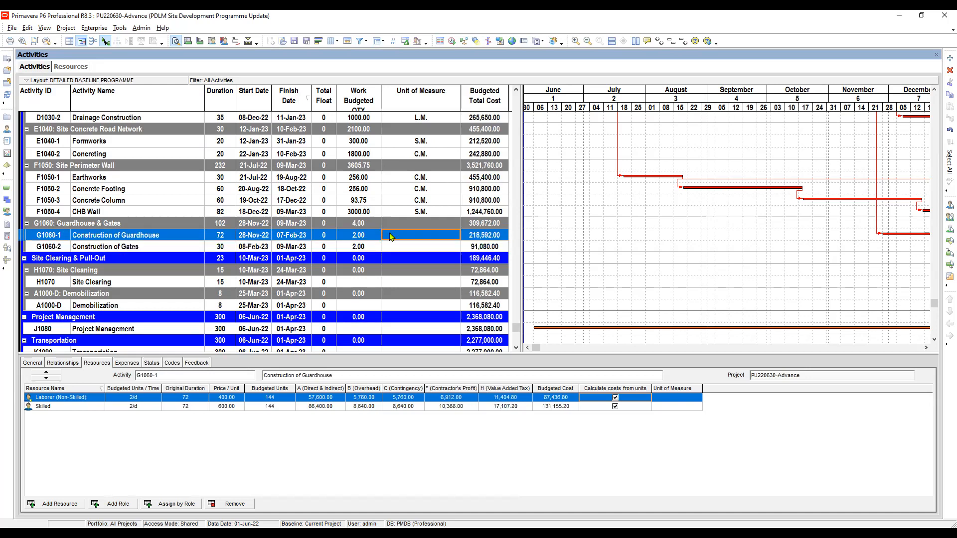
{"action": "left_click", "coordinate": [391, 236]}
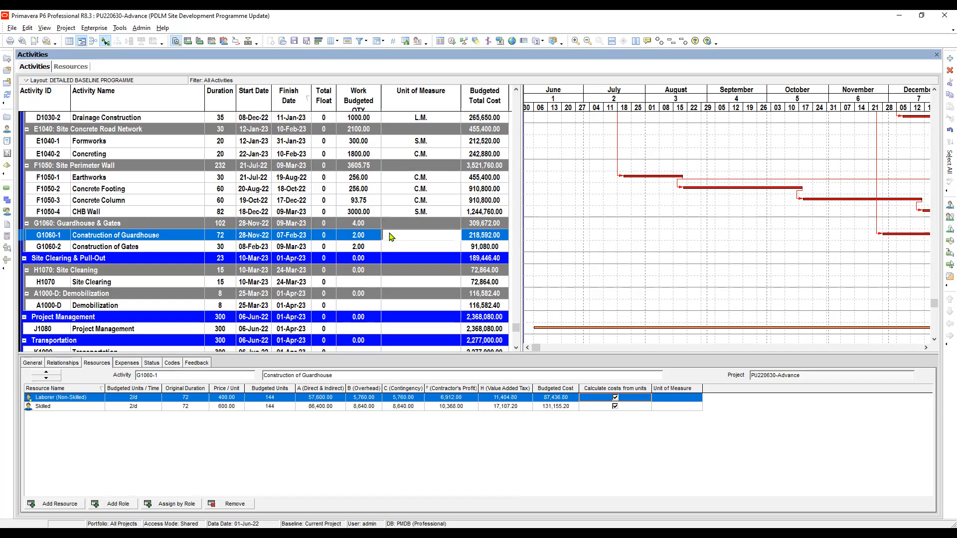
{"action": "type", "text": "Each"}
{"action": "left_click", "coordinate": [391, 251]}
{"action": "left_click", "coordinate": [391, 251]}
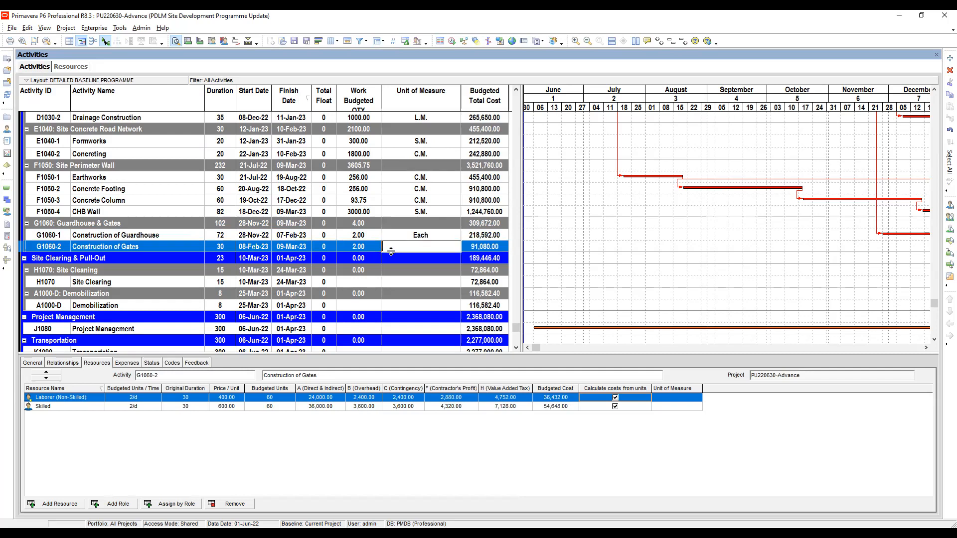
{"action": "key", "text": "ctrl+v"}
{"action": "key", "text": "Down"}
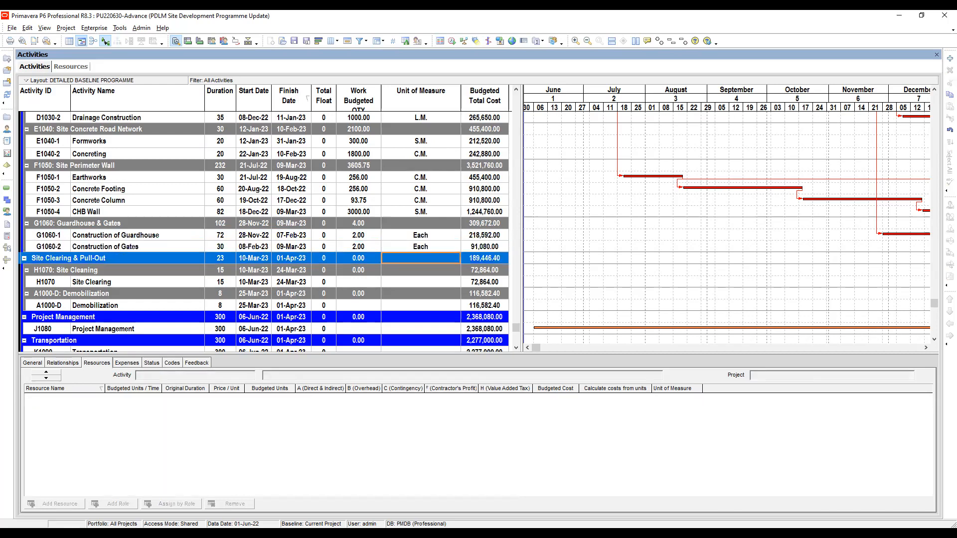
Set the Work Budgeted QTY of Site Clearing, H1070, and Demobilization, A1000-D, to 1 each
{"action": "scroll", "coordinate": [372, 272], "scroll_direction": "down", "scroll_amount": 1}
{"action": "left_click", "coordinate": [370, 273]}
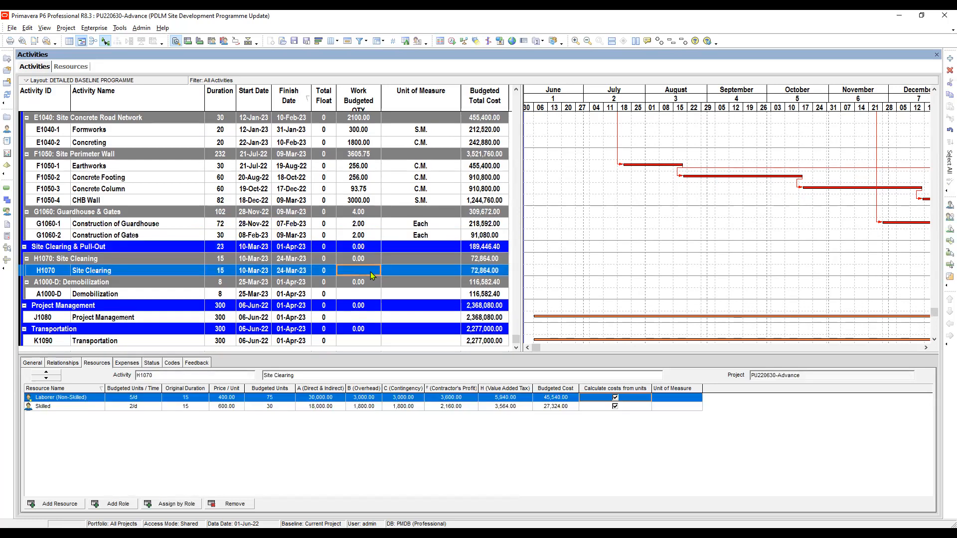
{"action": "type", "text": "1"}
{"action": "left_click", "coordinate": [361, 294]}
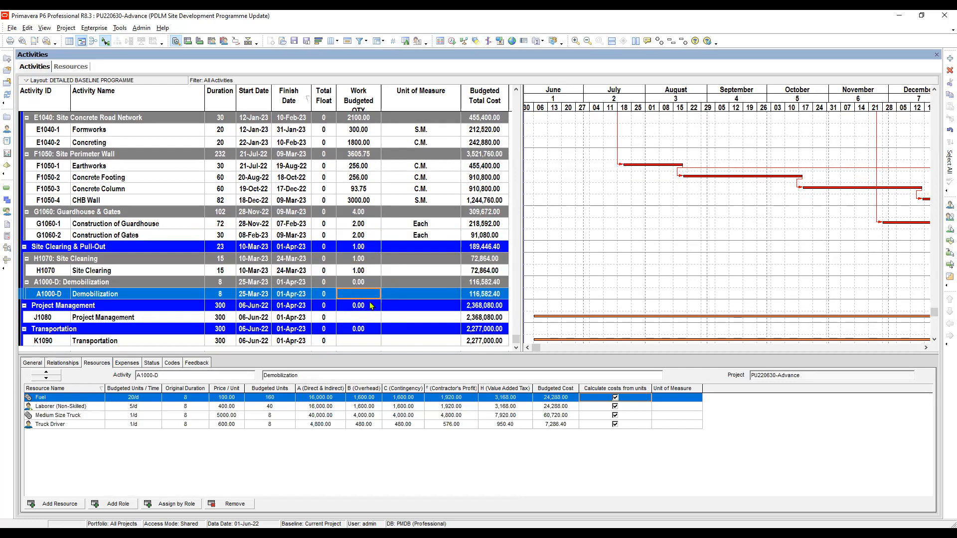
{"action": "left_click", "coordinate": [367, 295]}
{"action": "type", "text": "1"}
Set the Work Budgeted QTY of the Project Management and Transportation activities to 1 each
{"action": "left_click", "coordinate": [363, 318]}
{"action": "type", "text": "1"}
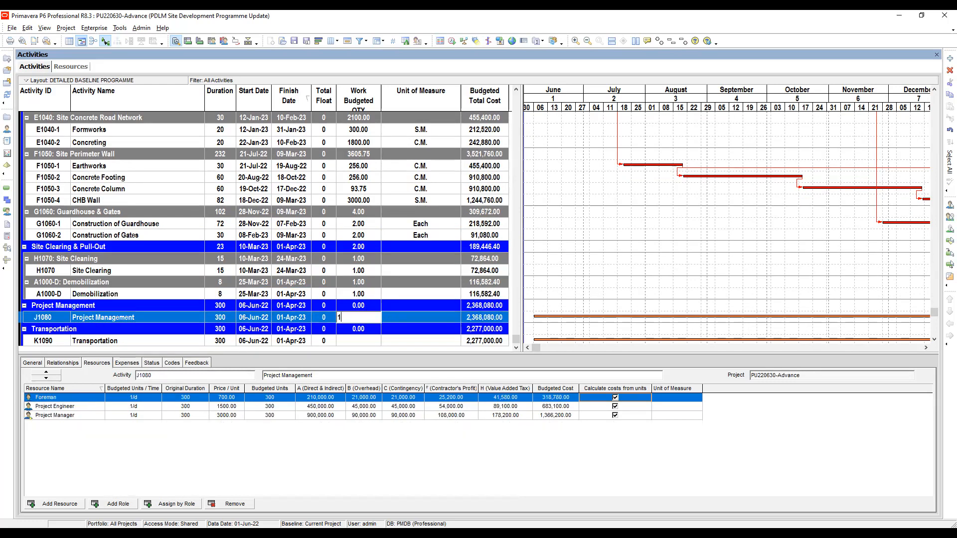
{"action": "key", "text": "Return"}
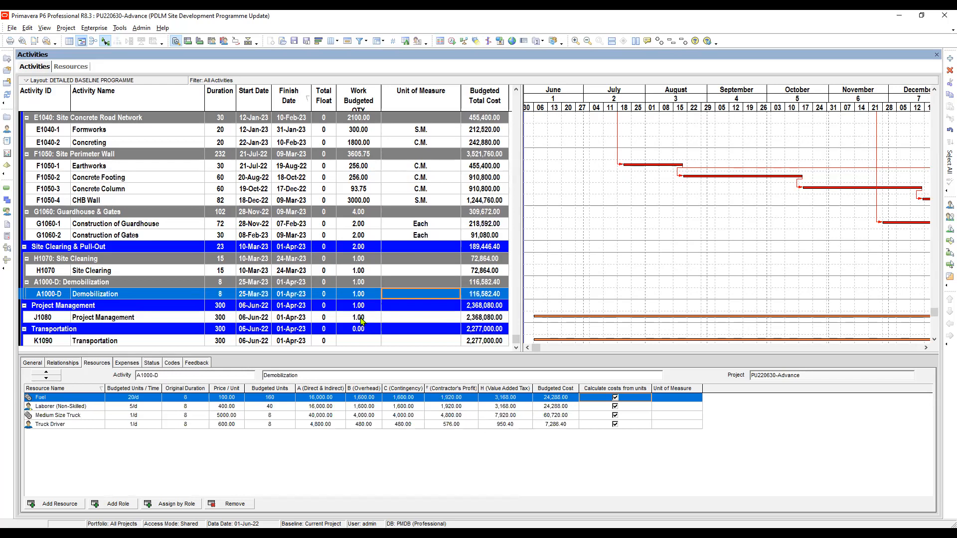
{"action": "left_click", "coordinate": [362, 320]}
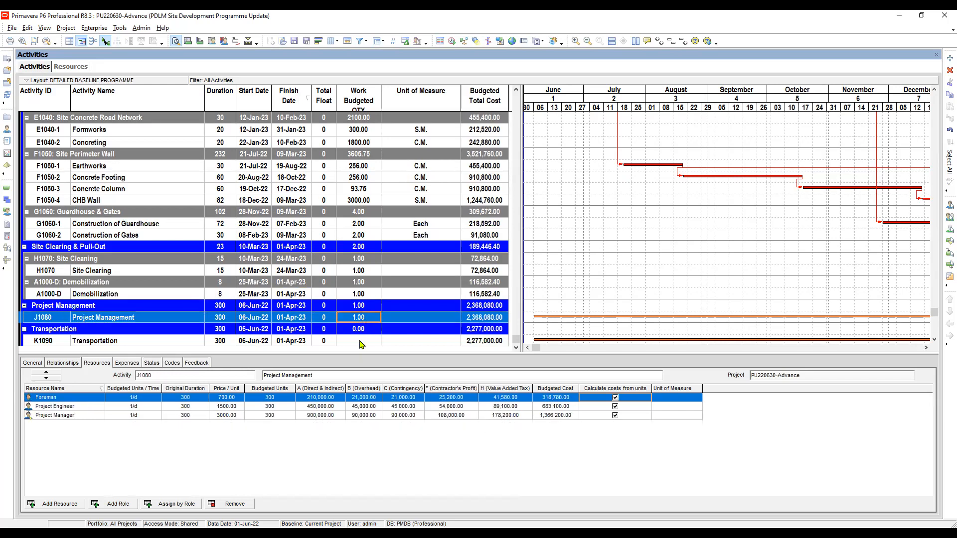
{"action": "left_click", "coordinate": [360, 341]}
{"action": "type", "text": "1"}
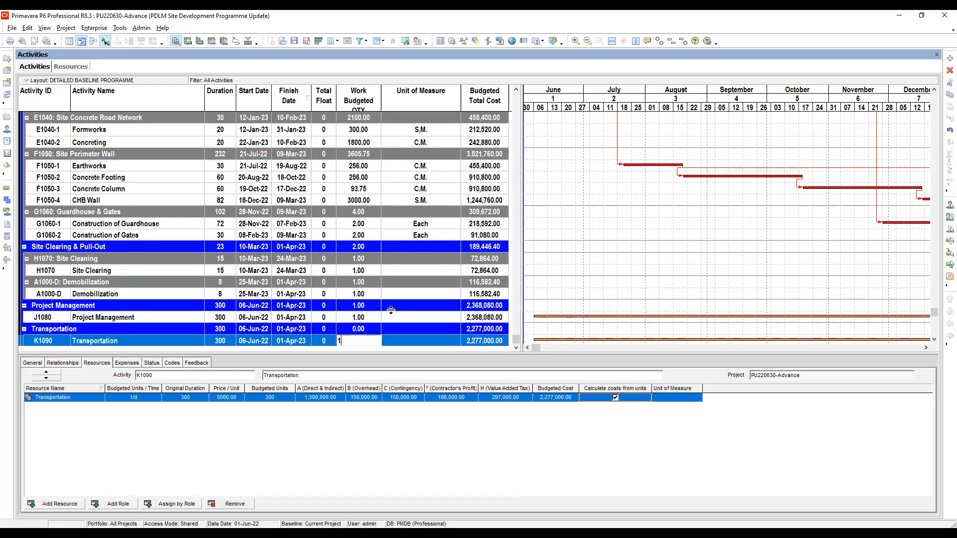
{"action": "key", "text": "Return"}
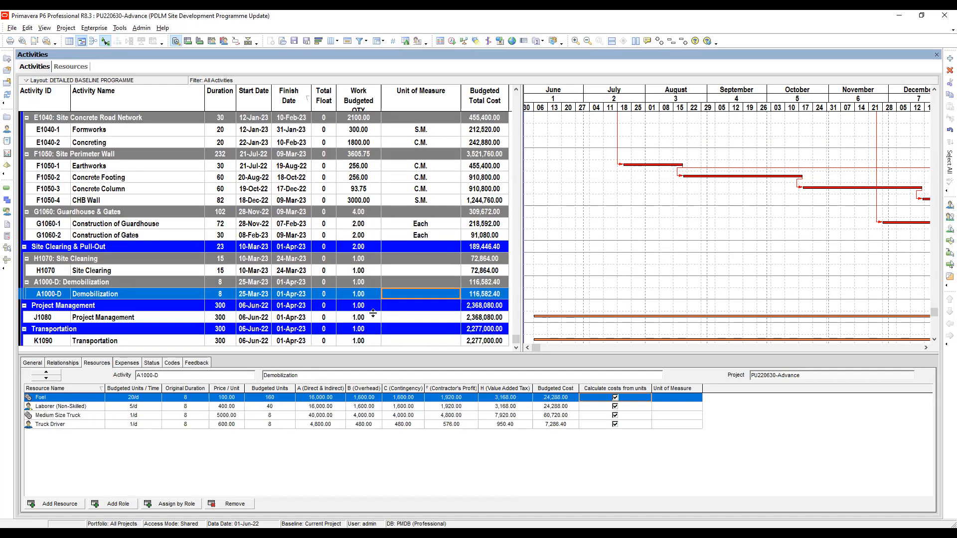
Review the Work Budgeted QTY and Unit of Measure entries from Transportation back up to Mobilization
{"action": "left_click", "coordinate": [369, 319]}
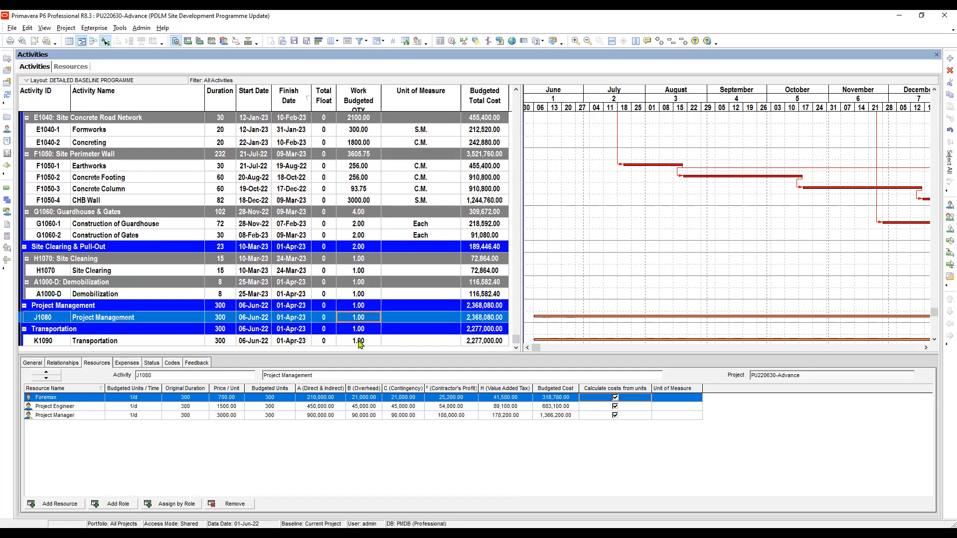
{"action": "left_click", "coordinate": [359, 341]}
{"action": "left_click", "coordinate": [370, 293]}
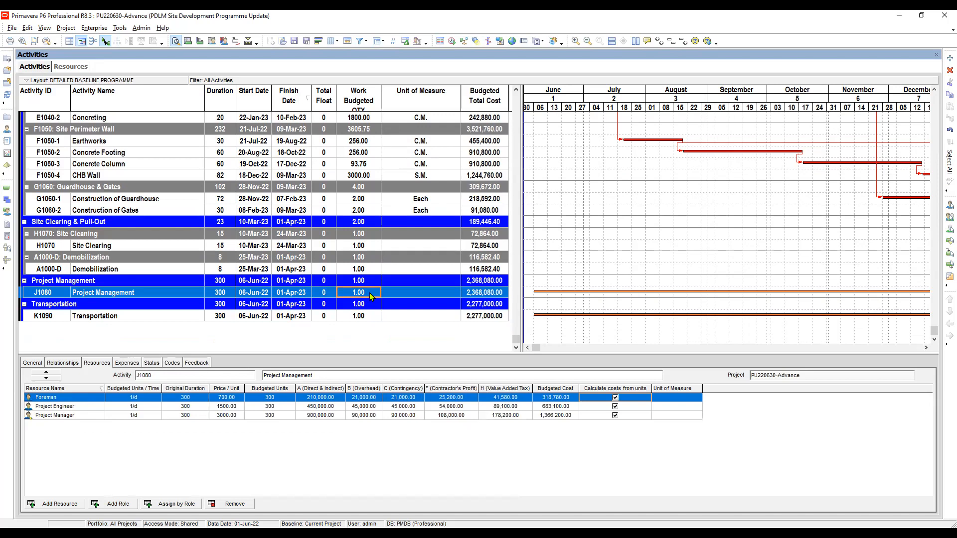
{"action": "left_click", "coordinate": [369, 247]}
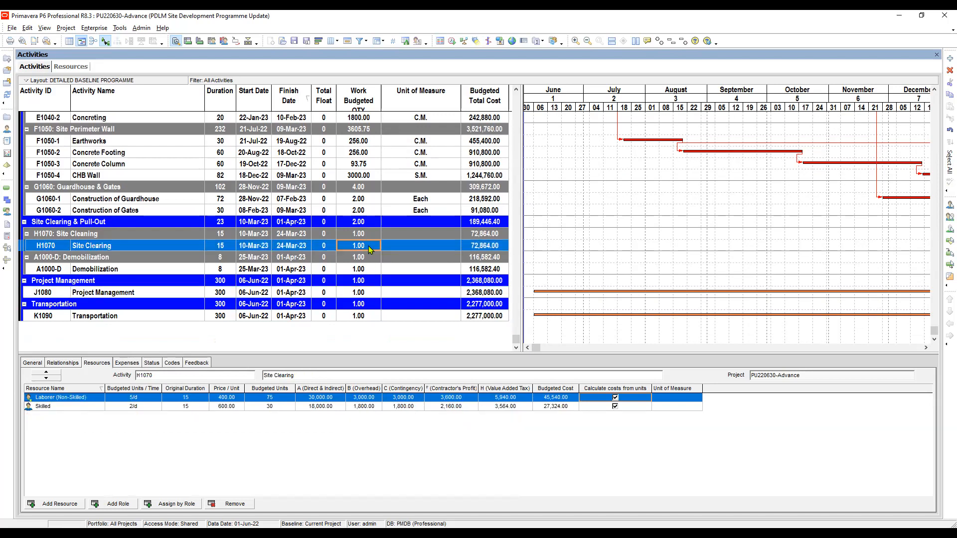
{"action": "scroll", "coordinate": [369, 250], "scroll_direction": "up", "scroll_amount": 2}
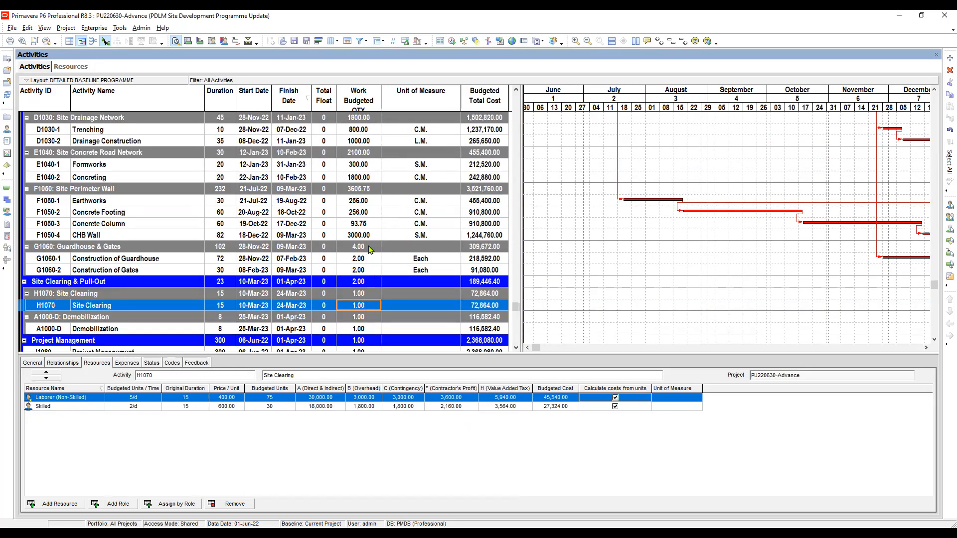
{"action": "scroll", "coordinate": [369, 250], "scroll_direction": "up", "scroll_amount": 4}
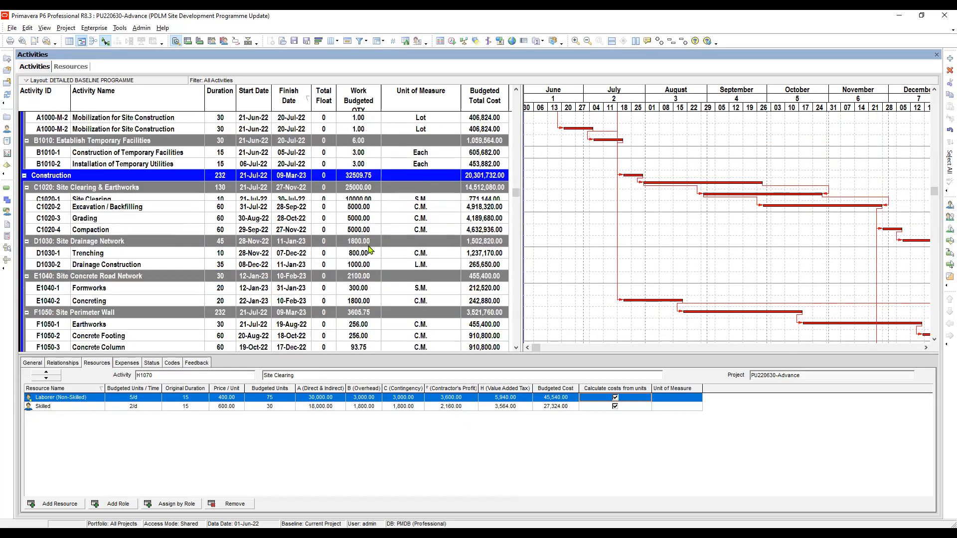
{"action": "scroll", "coordinate": [369, 250], "scroll_direction": "up", "scroll_amount": 1}
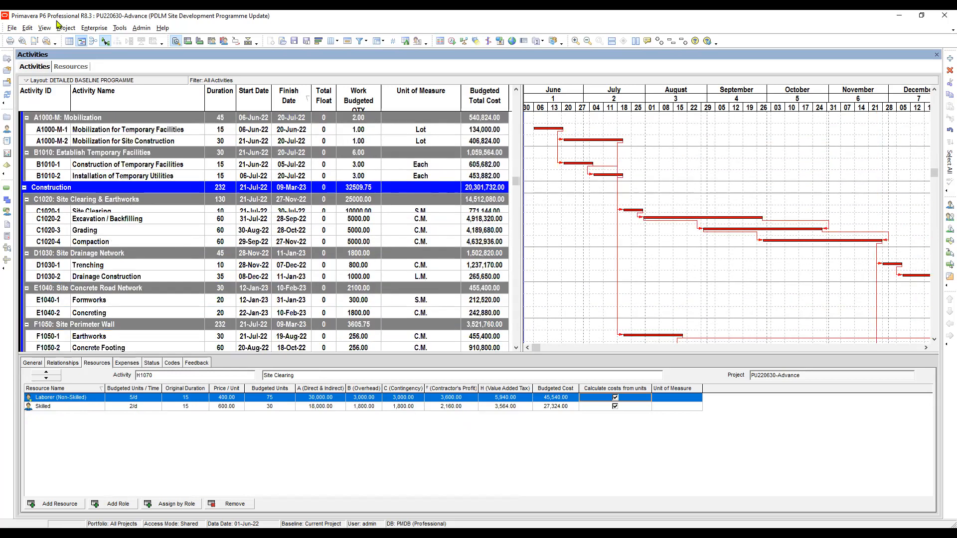
{"action": "left_click", "coordinate": [282, 43]}
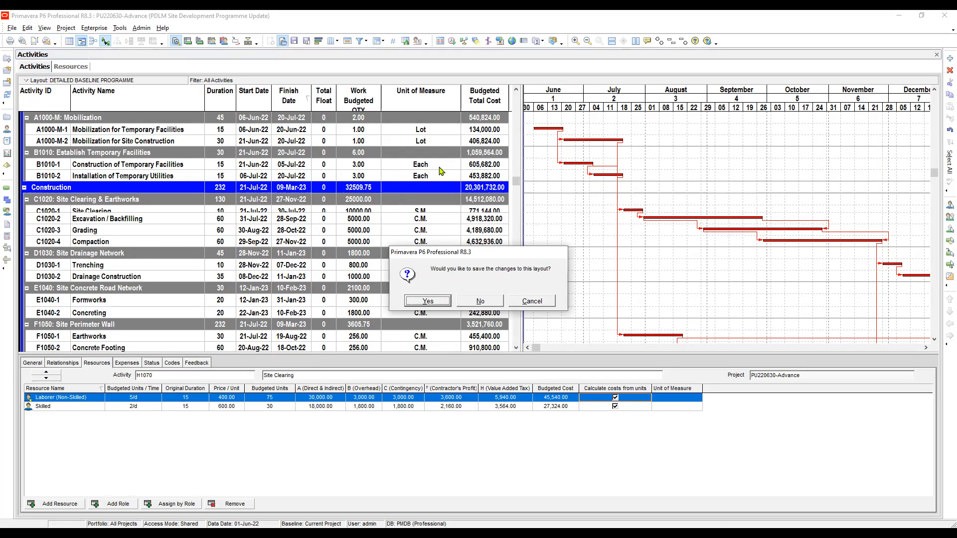
{"action": "key", "text": "Tab"}
{"action": "key", "text": "Tab"}
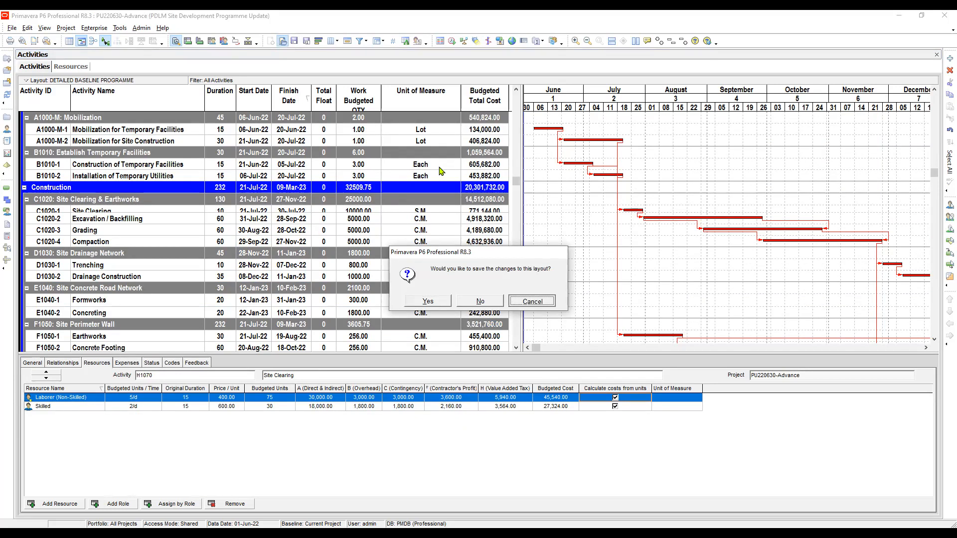
{"action": "key", "text": "Return"}
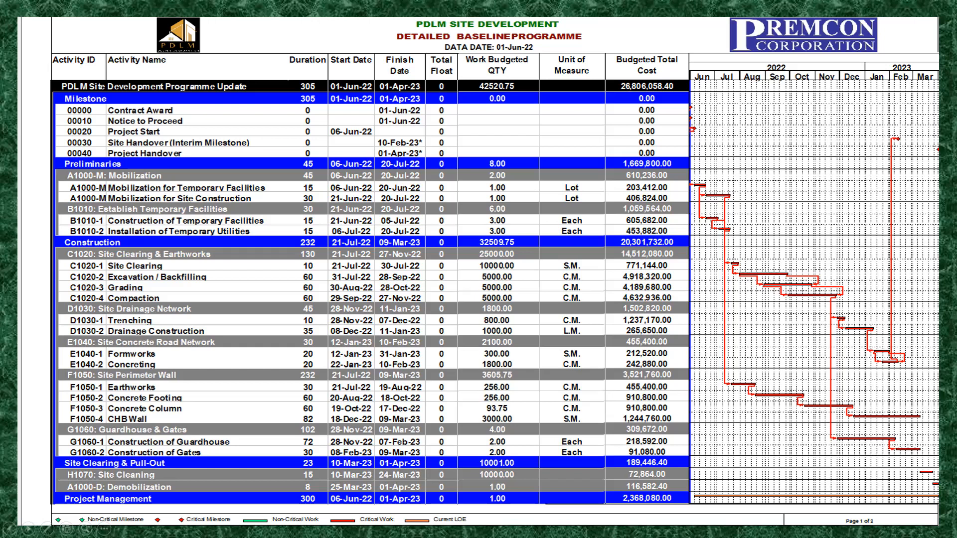
{"action": "key", "text": "Right"}
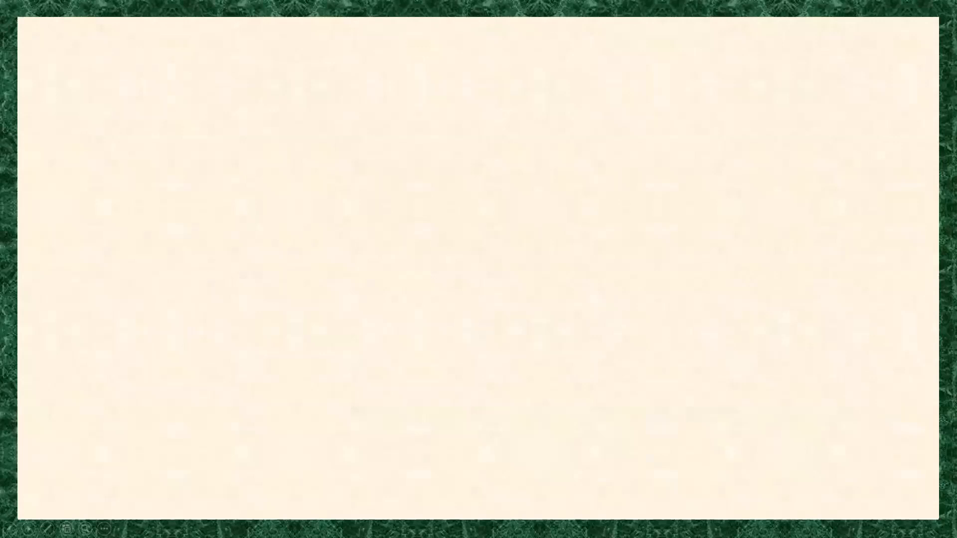
{"action": "key", "text": "Right"}
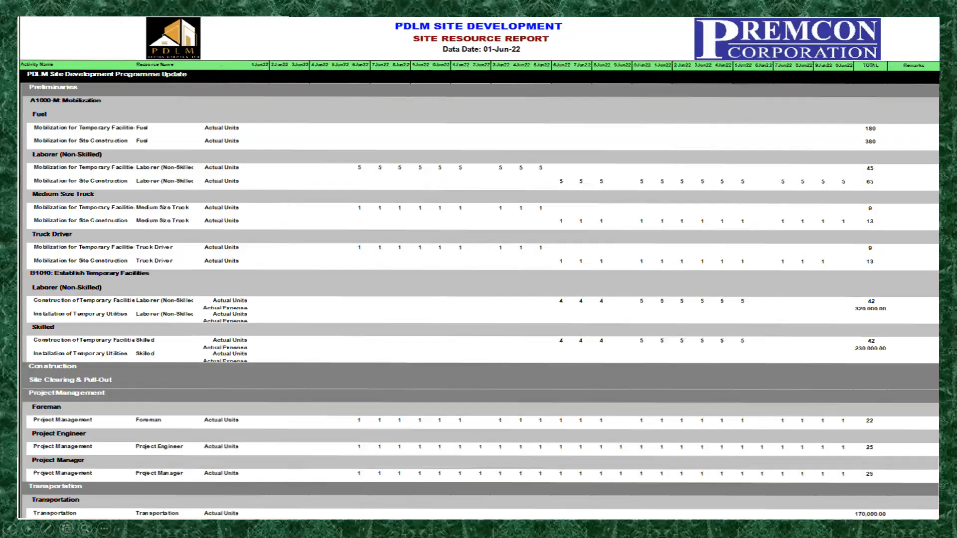
{"action": "key", "text": "Right"}
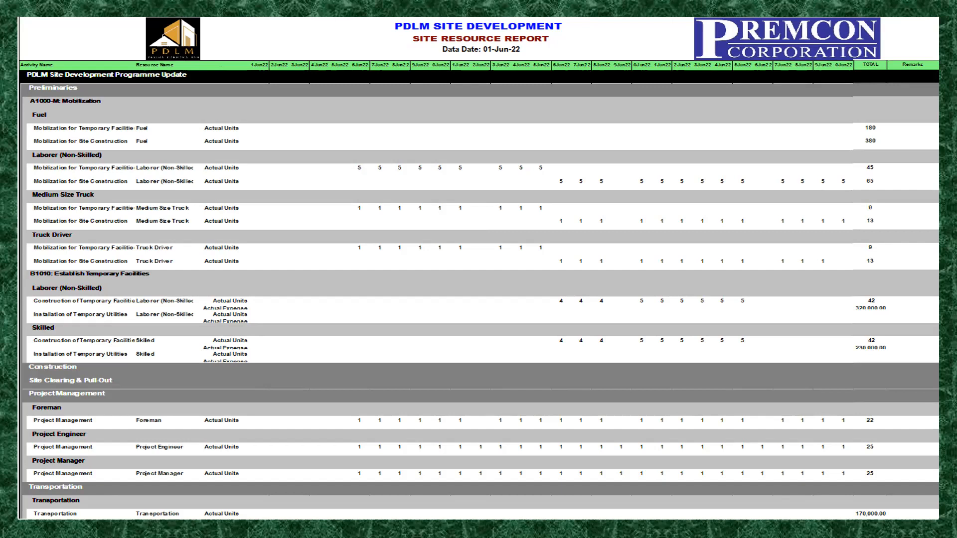
{"action": "left_click", "coordinate": [632, 154]}
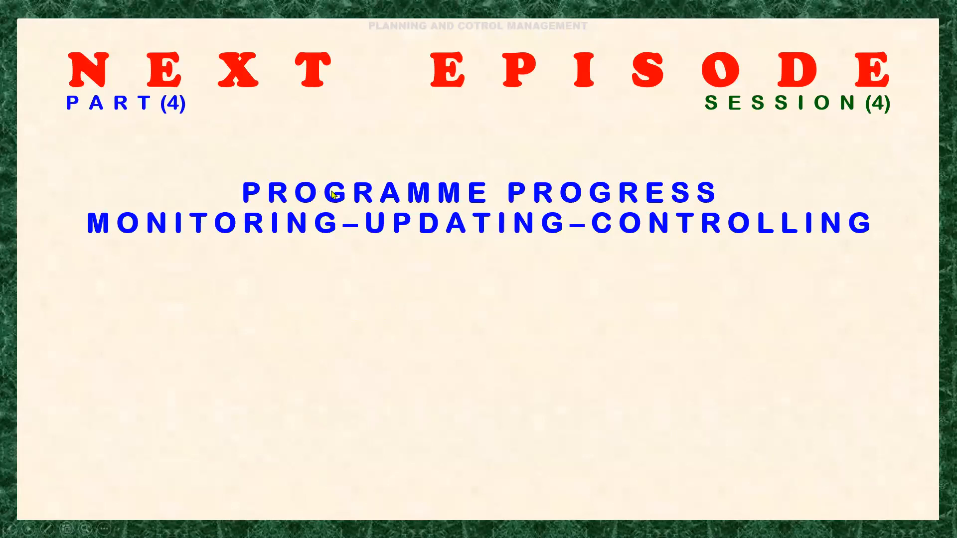
{"action": "left_click", "coordinate": [199, 123]}
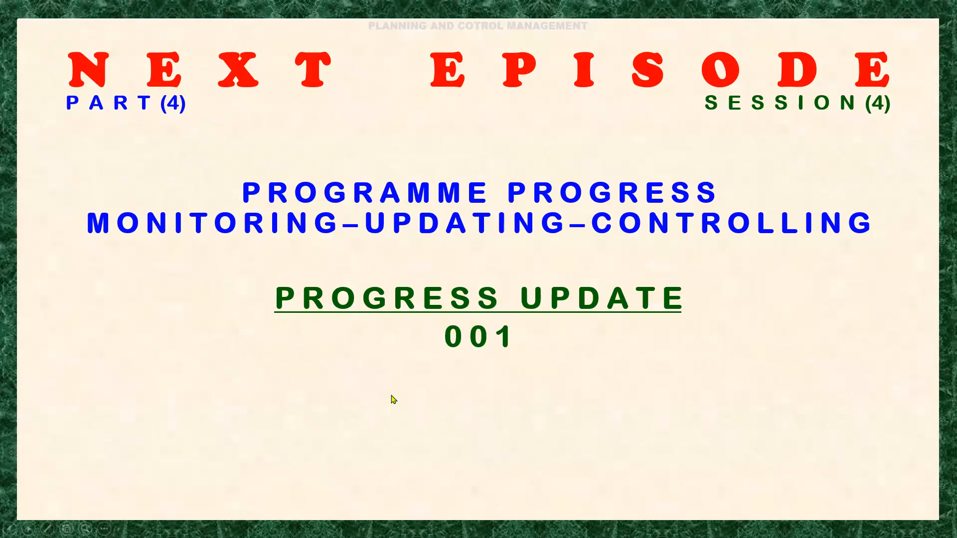
{"action": "left_click", "coordinate": [393, 399]}
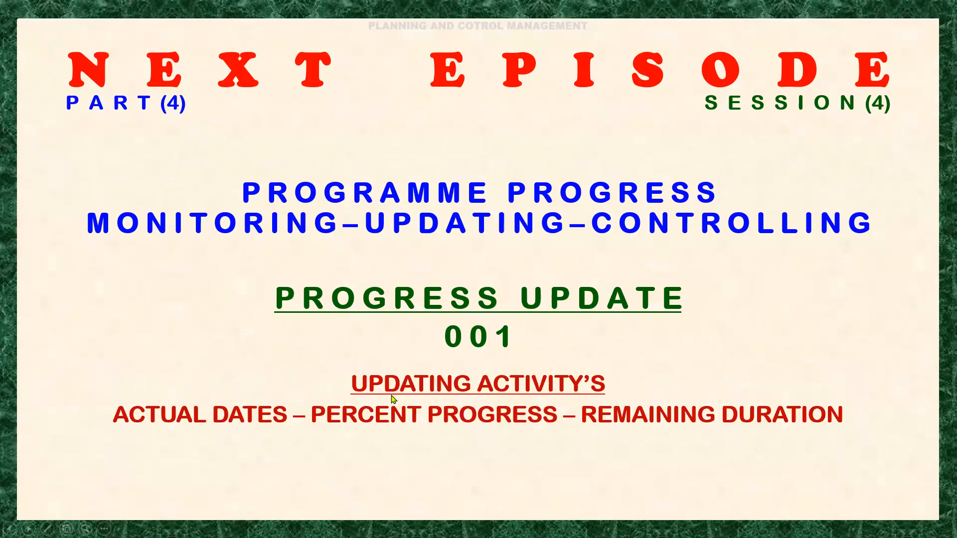